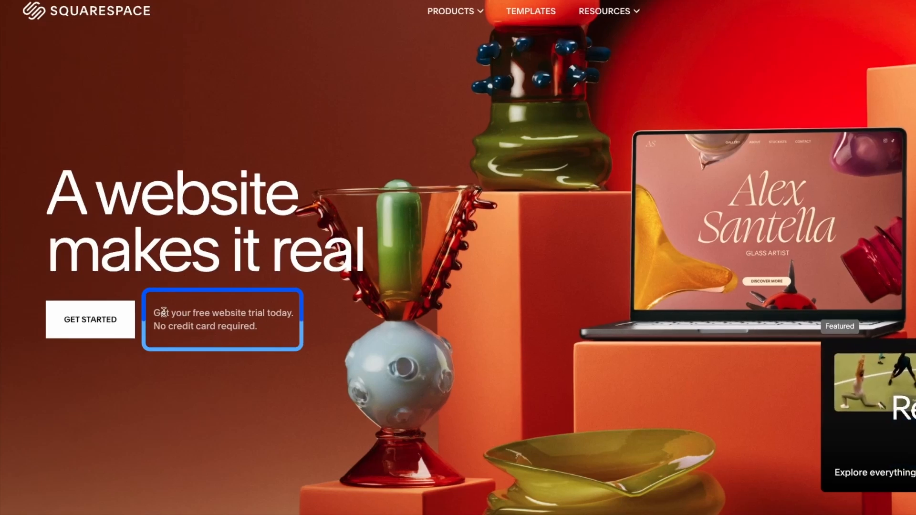
# Start a new website, skip the site topic and website purpose questions, and choose to browse the designer templates.
pyautogui.moveTo(154, 327); pyautogui.dragTo(259, 327)
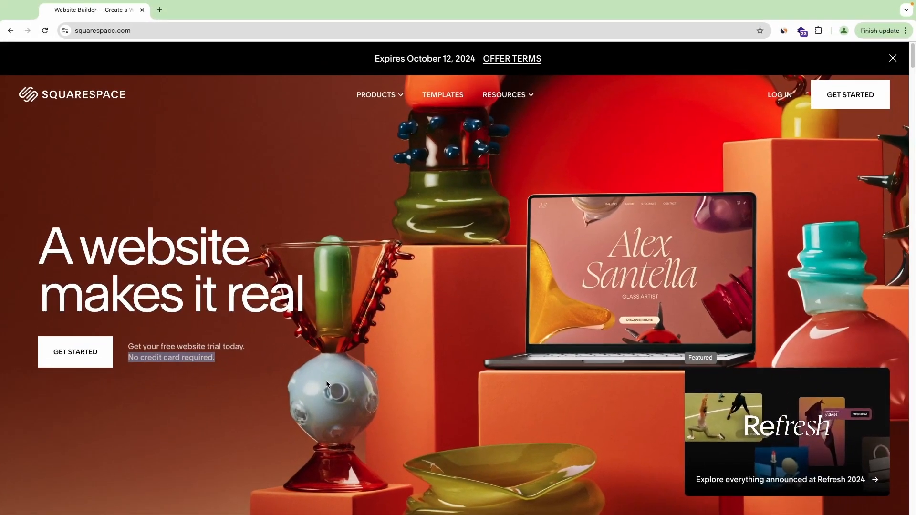
pyautogui.click(76, 352)
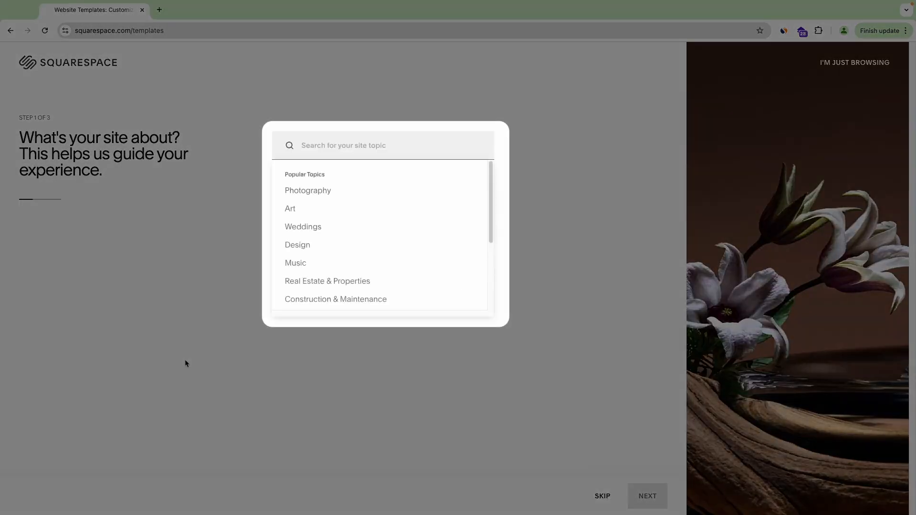
pyautogui.scroll(-3, 350, 229)
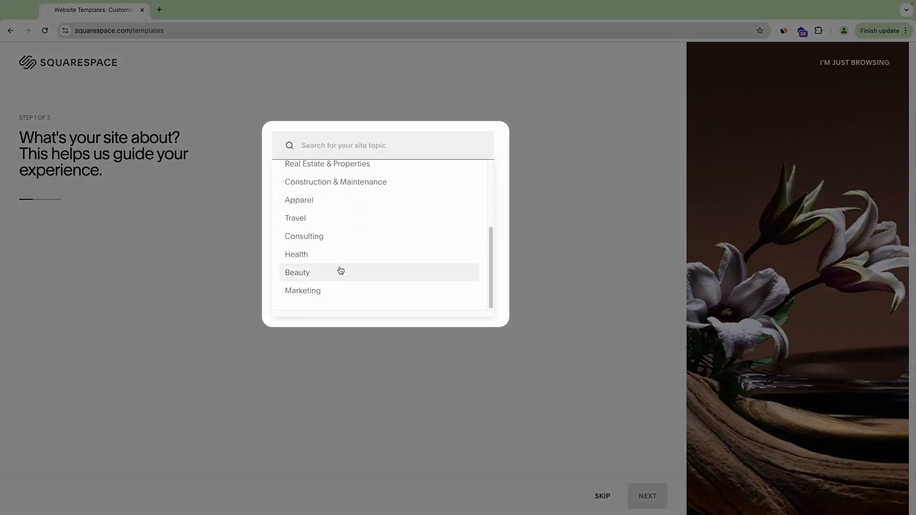
pyautogui.scroll(3, 341, 266)
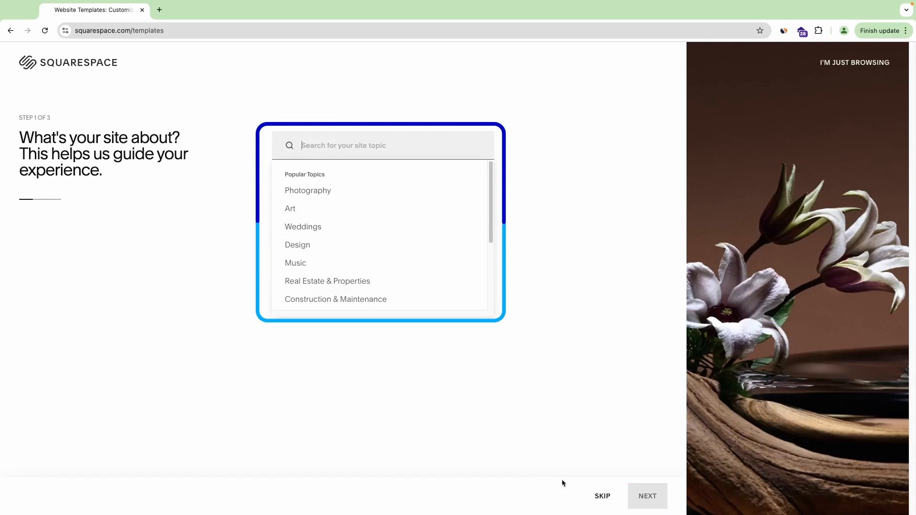
pyautogui.click(603, 493)
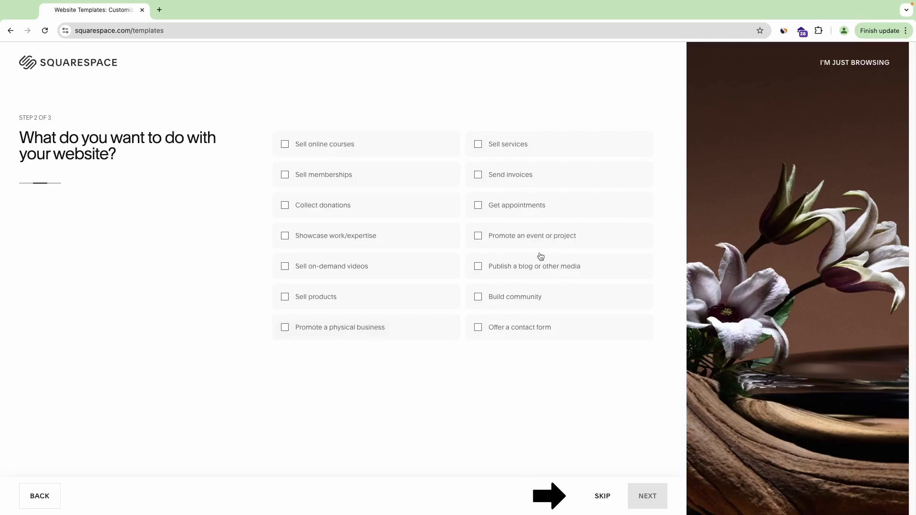
pyautogui.click(603, 496)
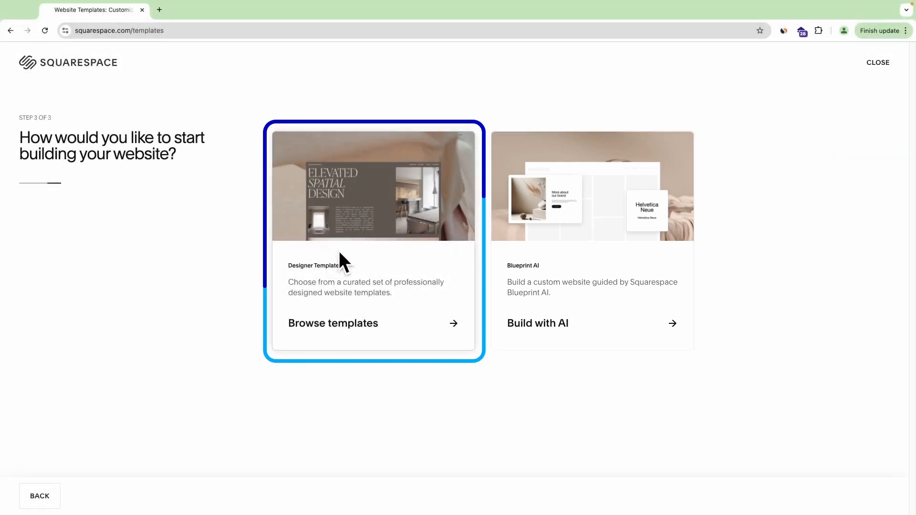
pyautogui.click(355, 237)
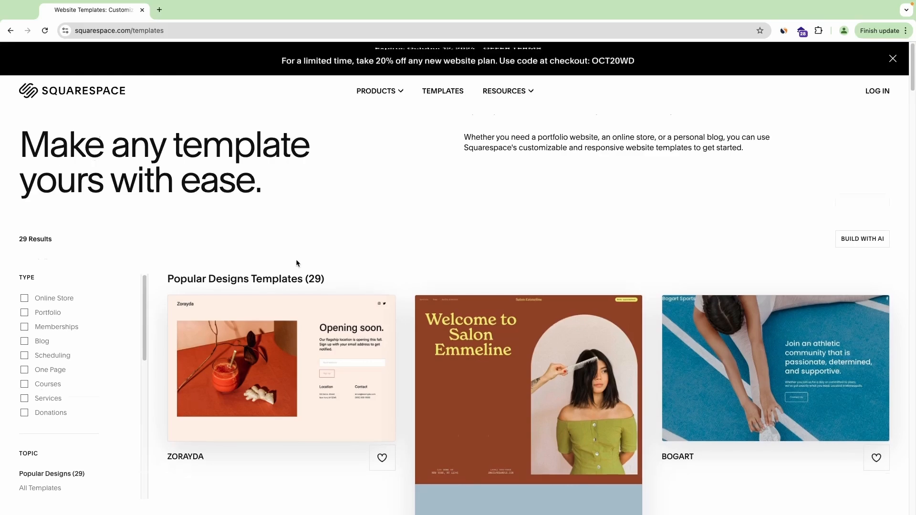
# Look through the popular design templates and examine the type and topic filters for the template catalogue.
pyautogui.scroll(-3, 286, 265)
pyautogui.scroll(-9, 285, 269)
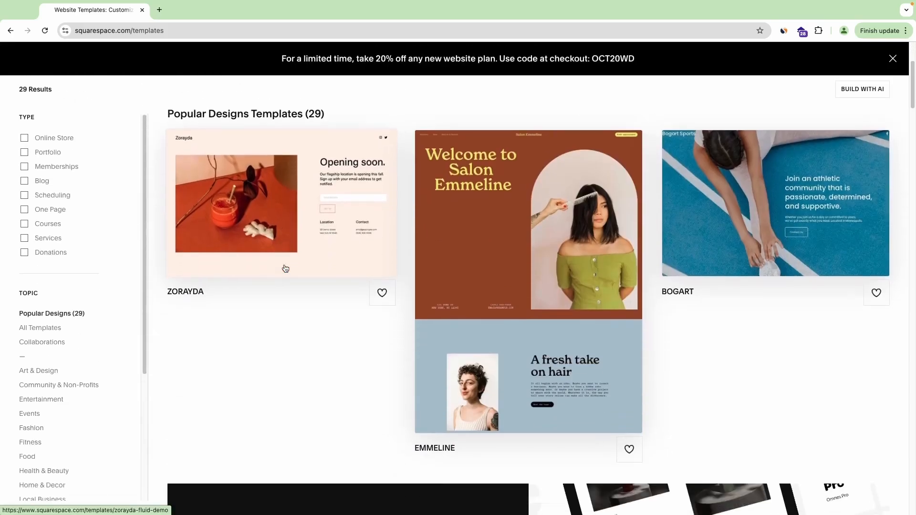
pyautogui.scroll(-10, 284, 268)
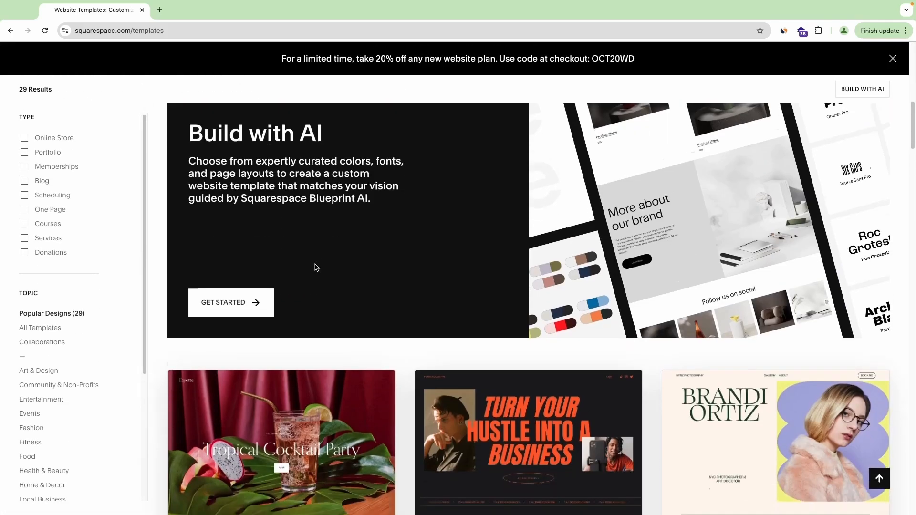
pyautogui.scroll(-15, 334, 265)
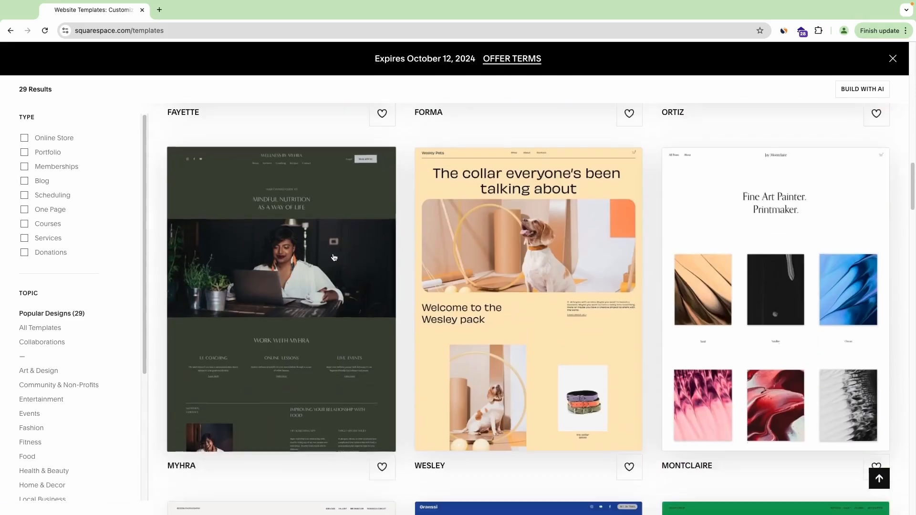
pyautogui.scroll(-7, 389, 269)
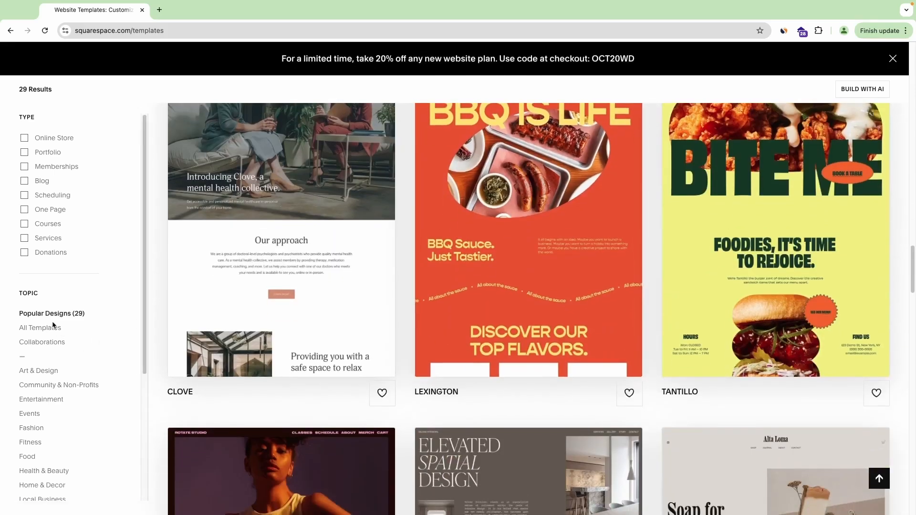
pyautogui.scroll(-4, 50, 326)
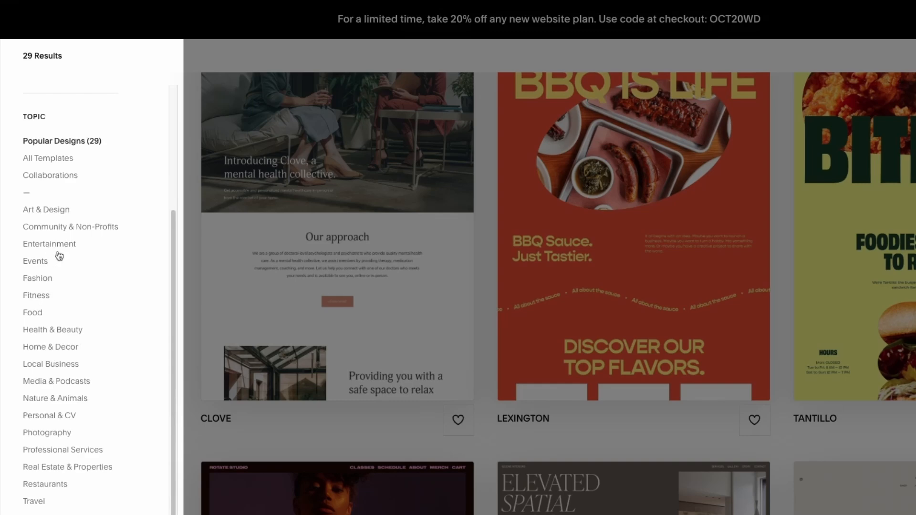
pyautogui.scroll(-1, 65, 474)
pyautogui.scroll(4, 62, 398)
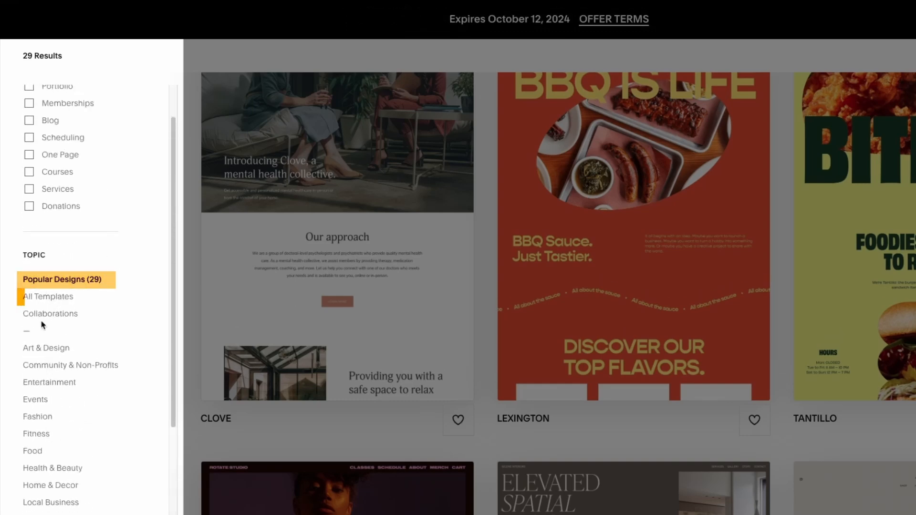
pyautogui.scroll(-2, 65, 382)
pyautogui.scroll(-2, 48, 413)
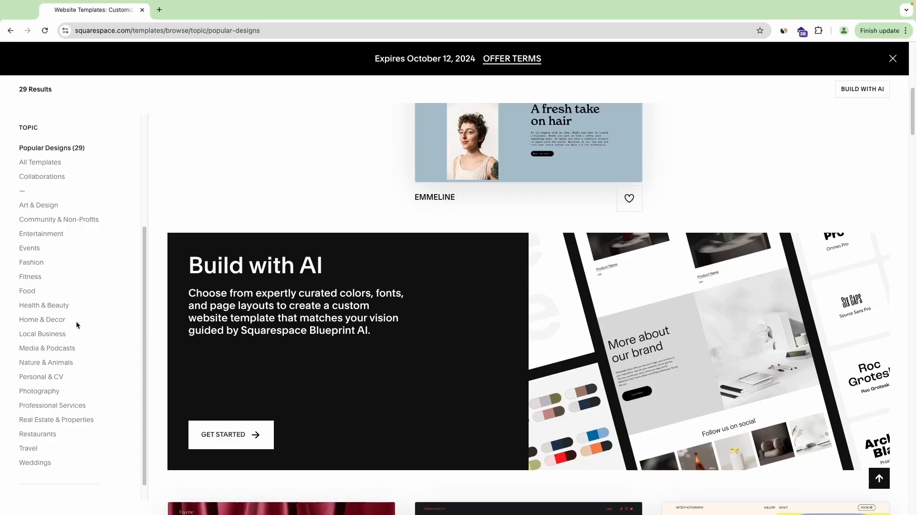
# Filter the templates by the Home & Decor topic and open the Sackett template.
pyautogui.click(90, 336)
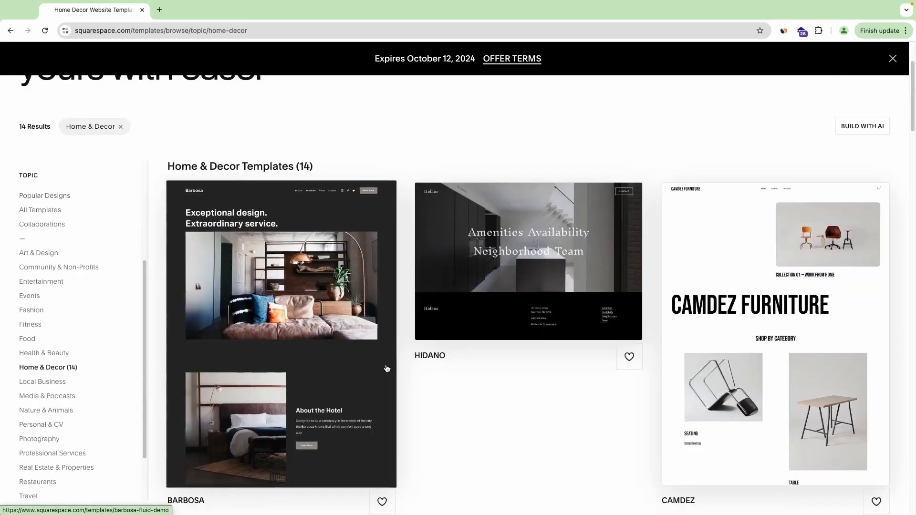
pyautogui.scroll(-8, 471, 337)
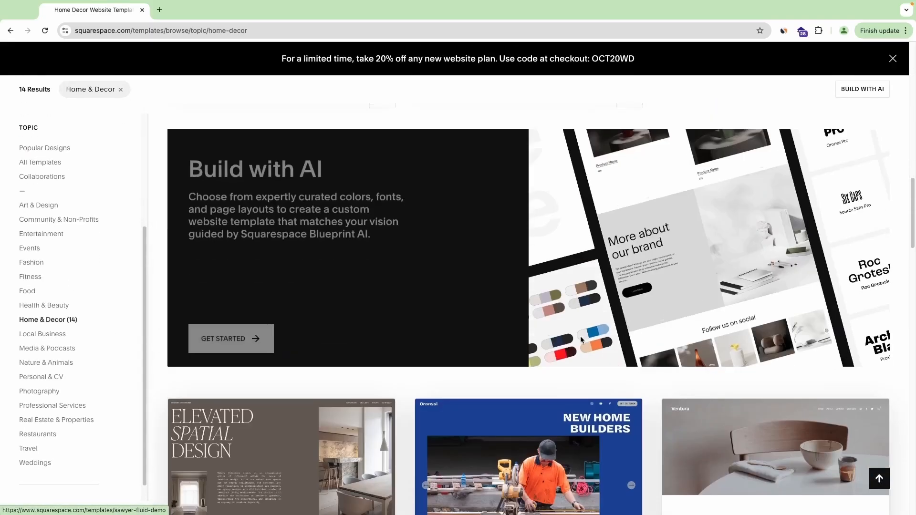
pyautogui.scroll(-10, 580, 341)
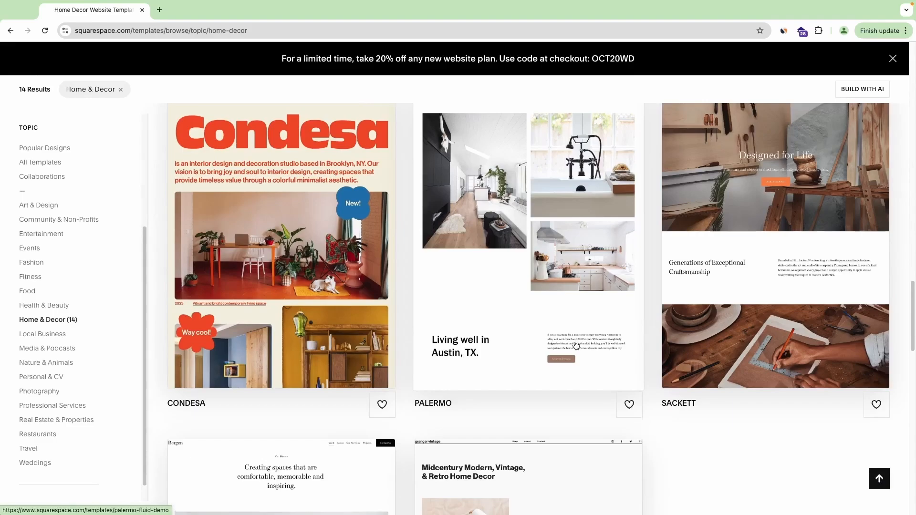
pyautogui.scroll(2, 576, 346)
pyautogui.moveTo(753, 316)
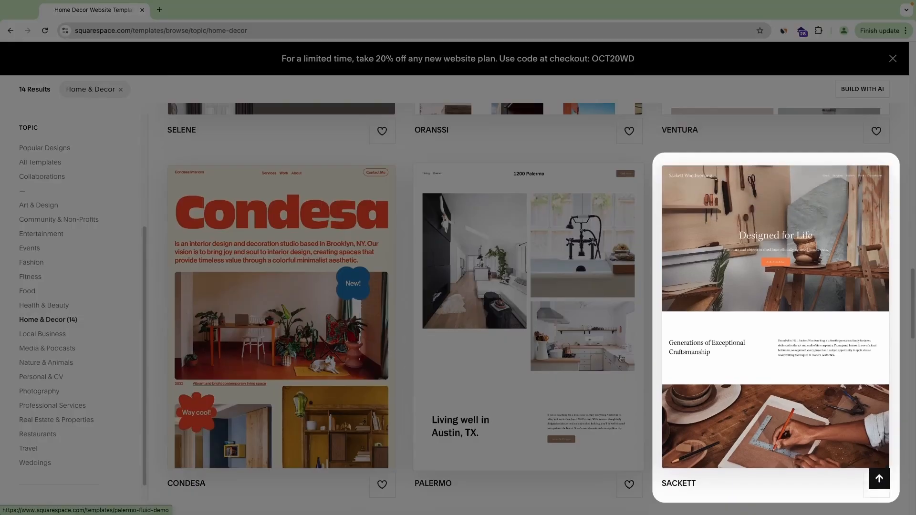
pyautogui.click(751, 281)
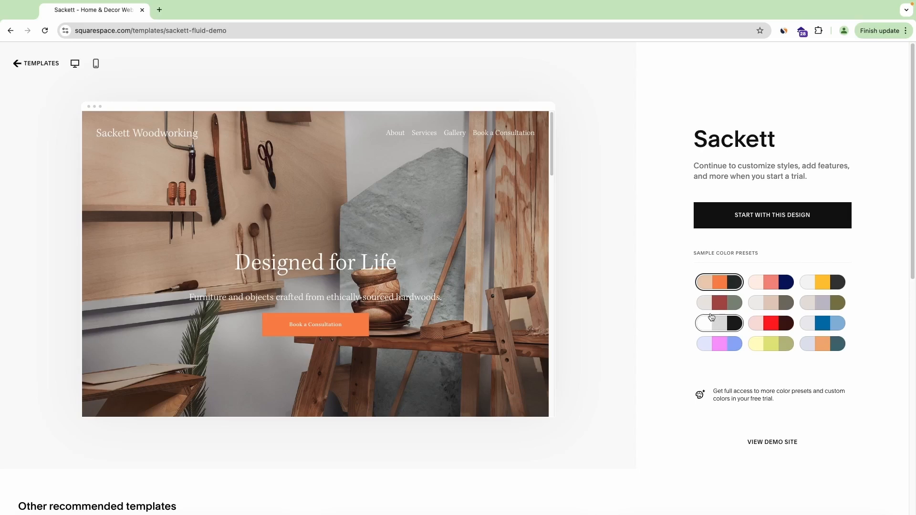
# Try several sample color presets on the Sackett template and settle on the white, grey and black one.
pyautogui.click(725, 329)
pyautogui.click(777, 324)
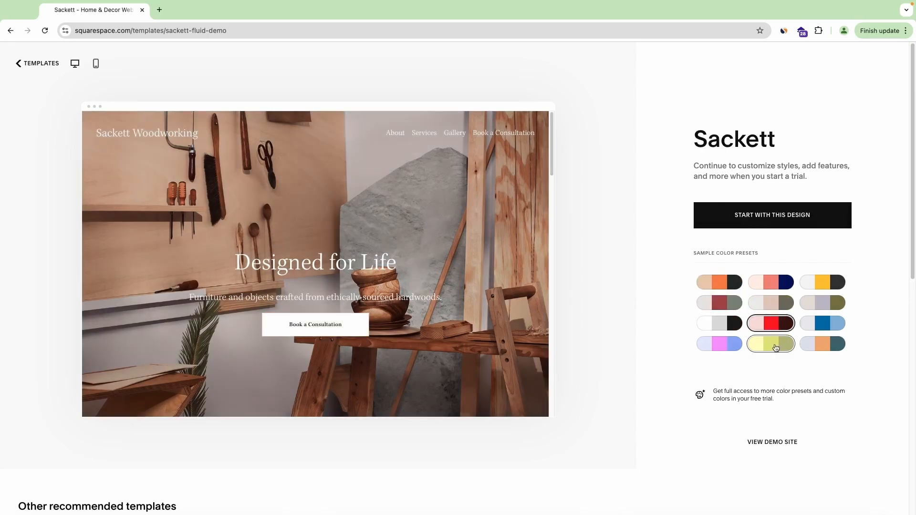
pyautogui.click(734, 350)
pyautogui.click(720, 283)
pyautogui.click(725, 324)
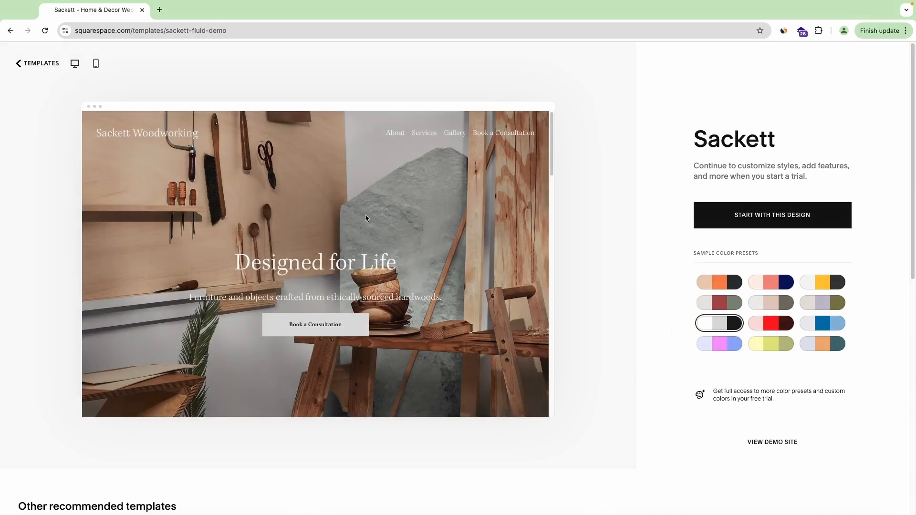
# Review the Sackett preview down to its footer and compare the red preset with the white, grey and black one.
pyautogui.scroll(-1, 449, 259)
pyautogui.scroll(-2, 406, 277)
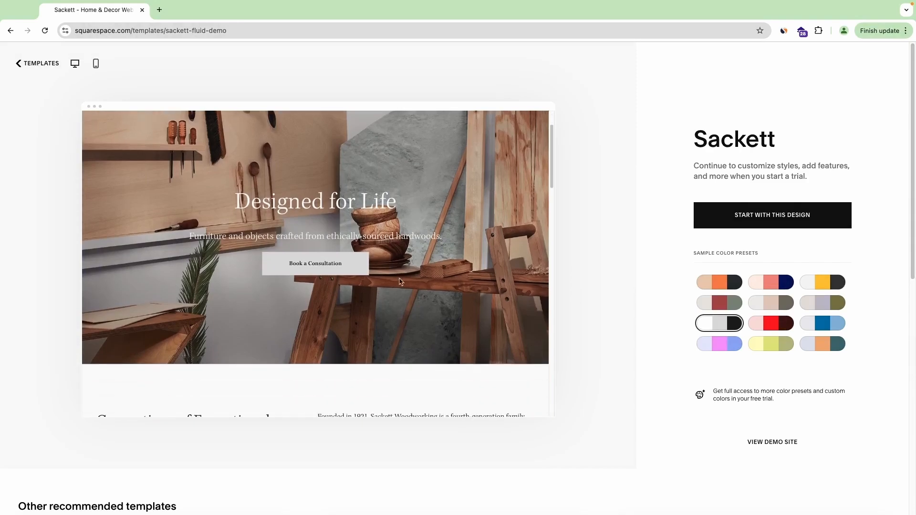
pyautogui.scroll(-10, 375, 241)
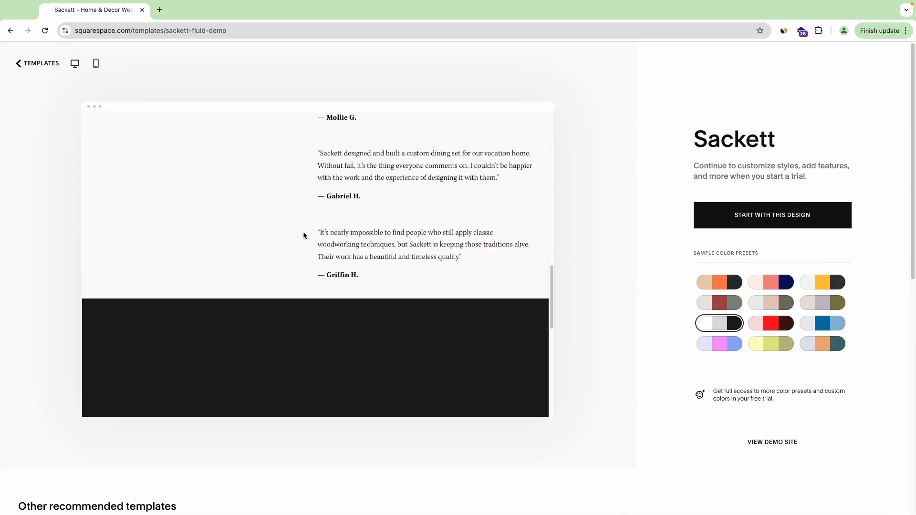
pyautogui.scroll(-5, 303, 235)
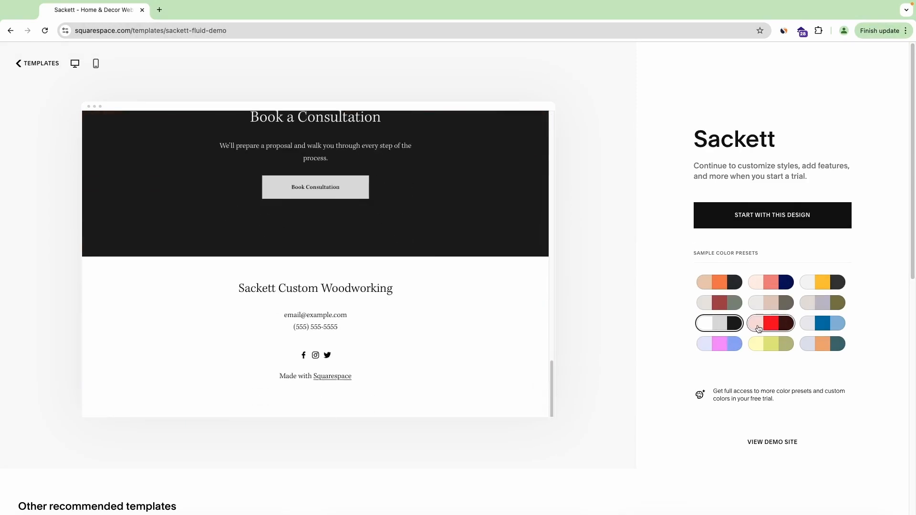
pyautogui.click(771, 323)
pyautogui.click(719, 322)
pyautogui.scroll(10, 395, 288)
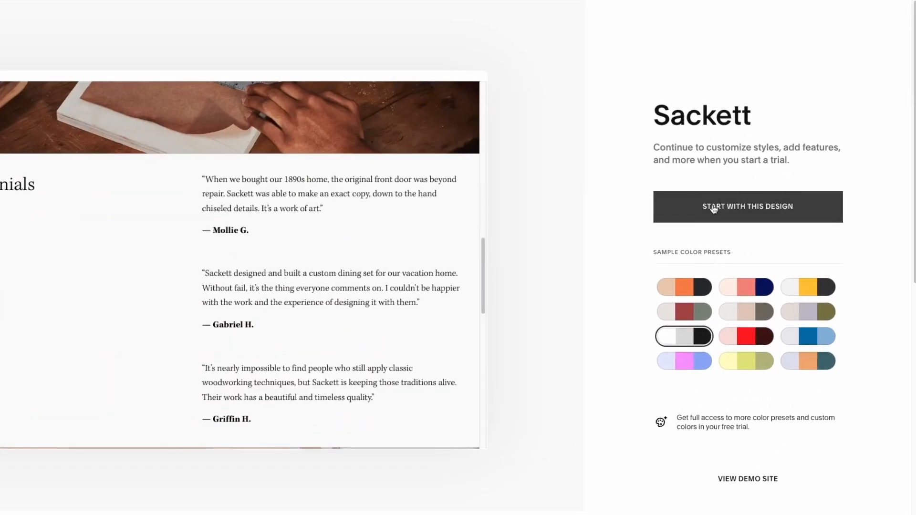
# Start a site with the Sackett design and create the account through Google.
pyautogui.click(714, 209)
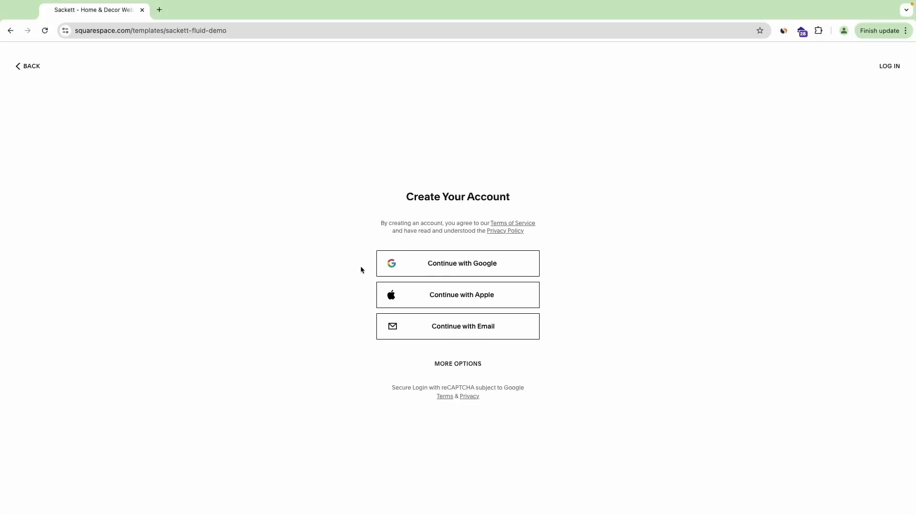
pyautogui.click(441, 270)
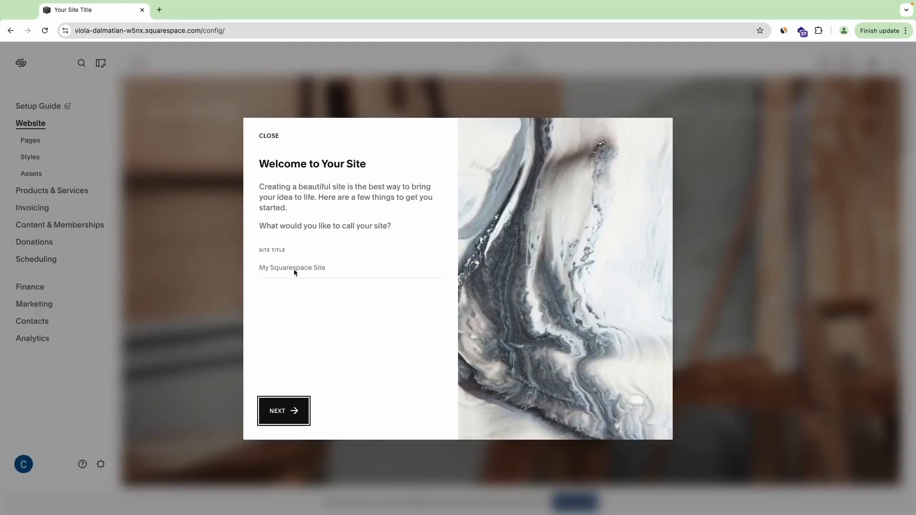
# Title the site "Website Demo" and go through the welcome introduction to its end.
pyautogui.click(290, 269)
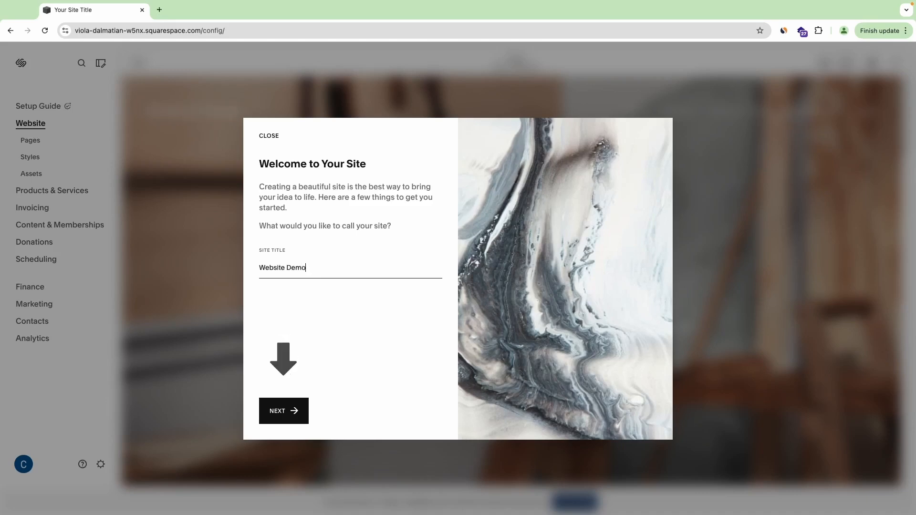
pyautogui.click(283, 417)
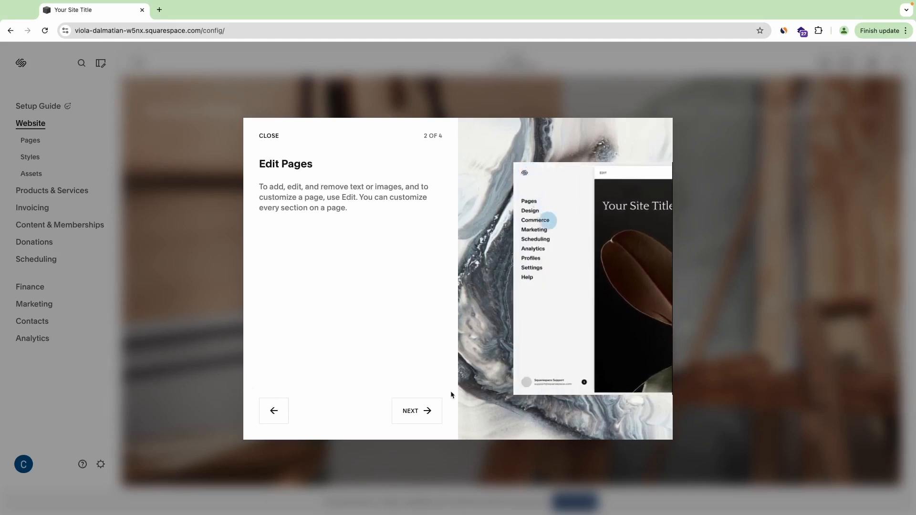
pyautogui.click(401, 414)
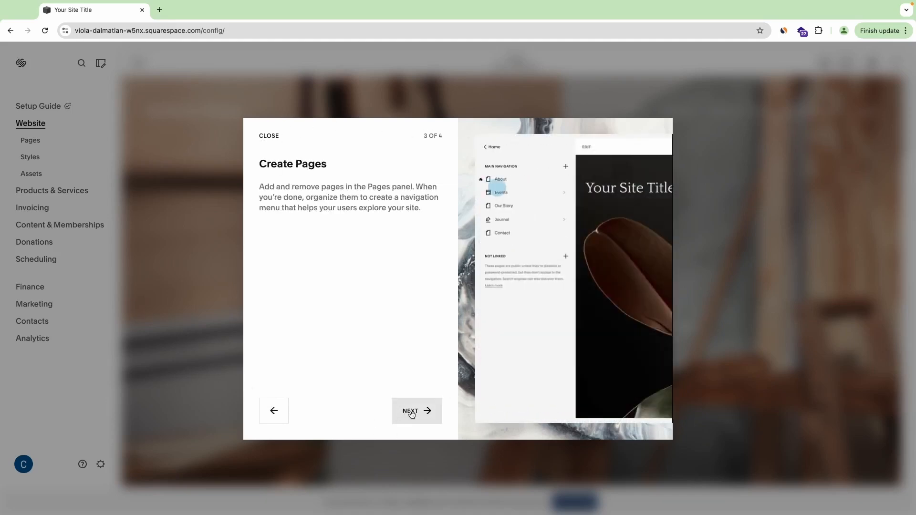
pyautogui.click(400, 413)
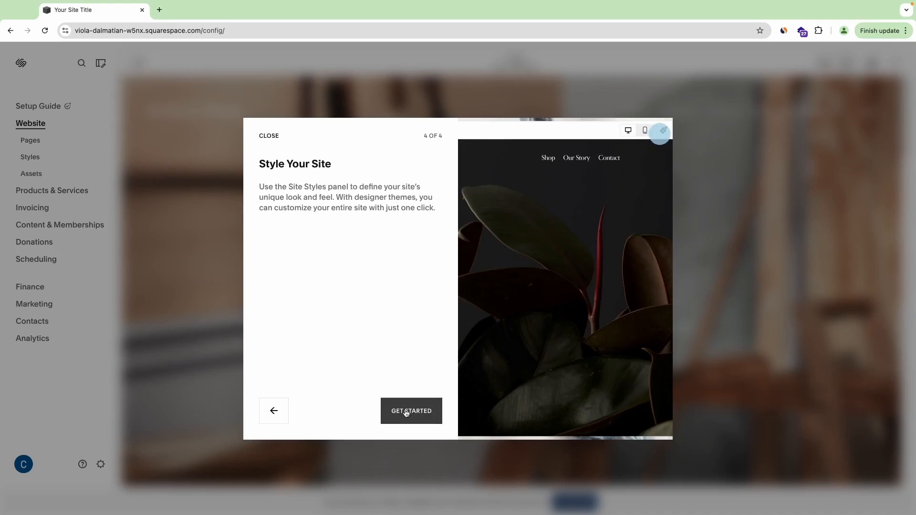
pyautogui.click(406, 413)
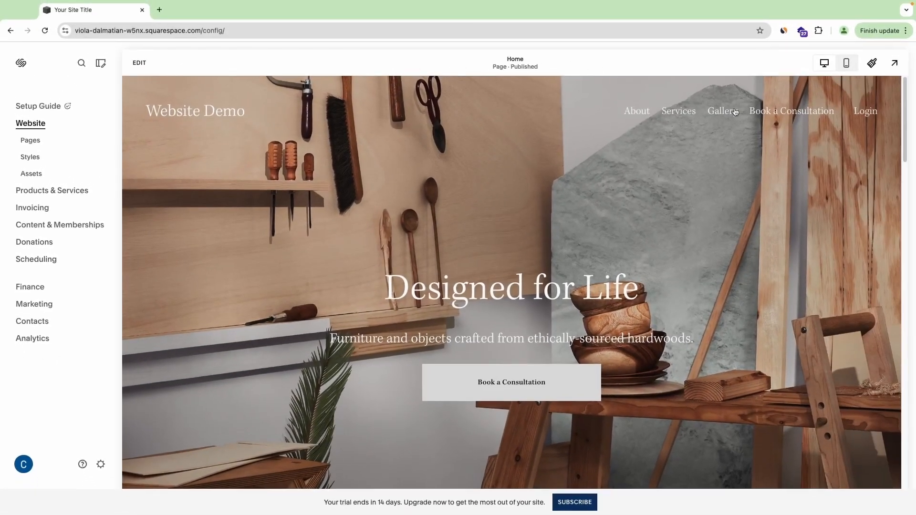
# Review the new site's home page down to the testimonials and open the page for editing.
pyautogui.scroll(-15, 565, 250)
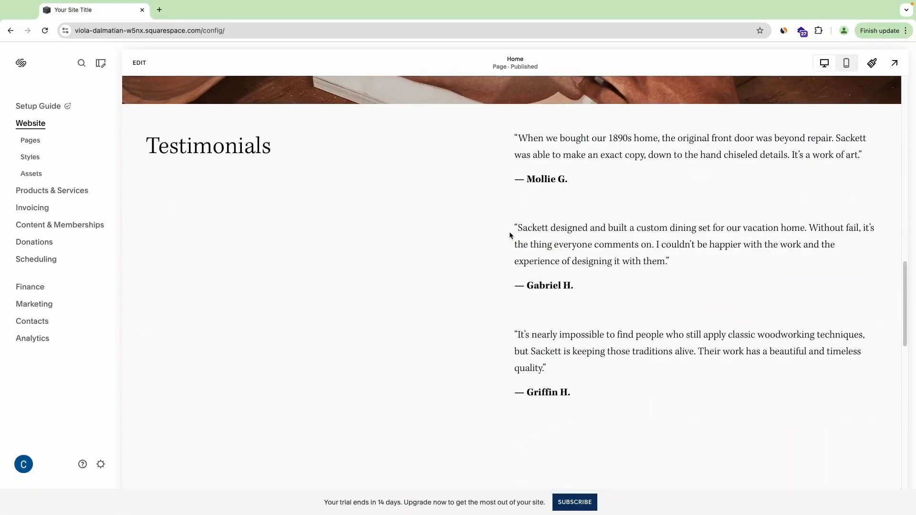
pyautogui.scroll(10, 508, 231)
pyautogui.scroll(5, 507, 229)
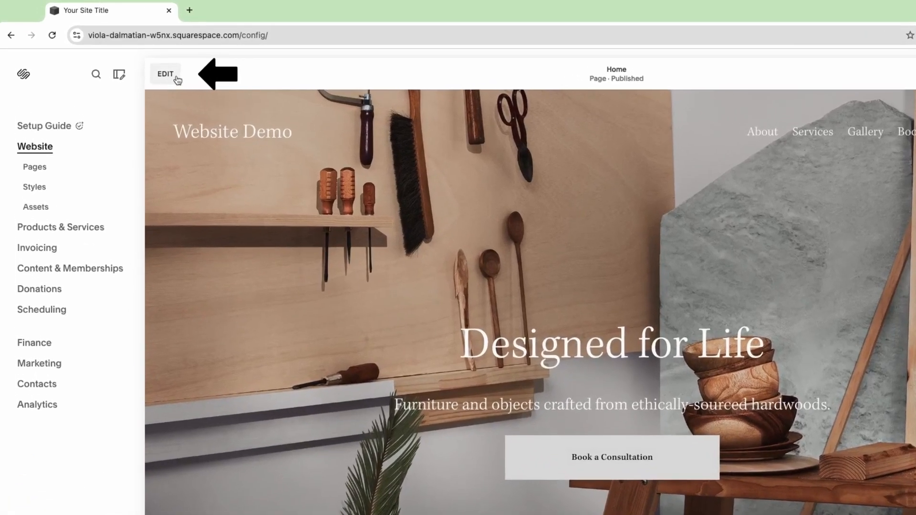
pyautogui.click(166, 75)
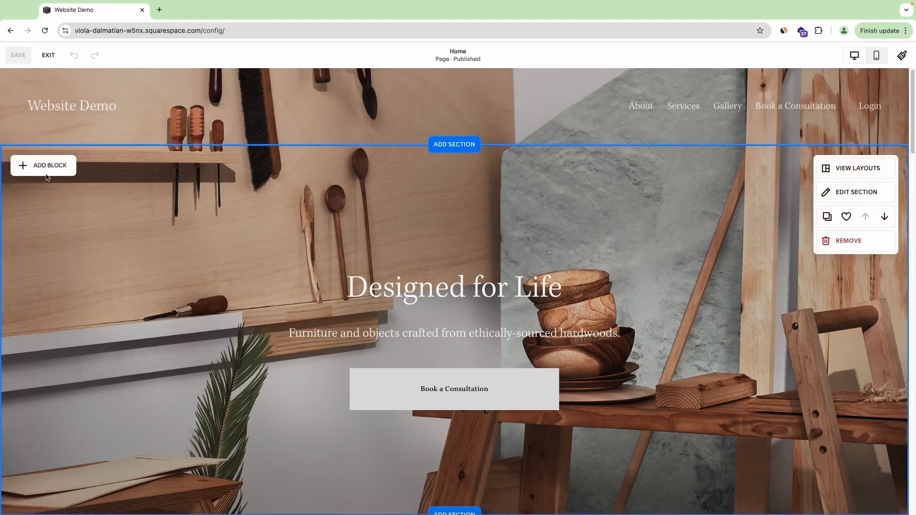
# Open the site header's design for editing, widen its link spacing, and set the element spacing to 4vw.
pyautogui.scroll(-20, 379, 236)
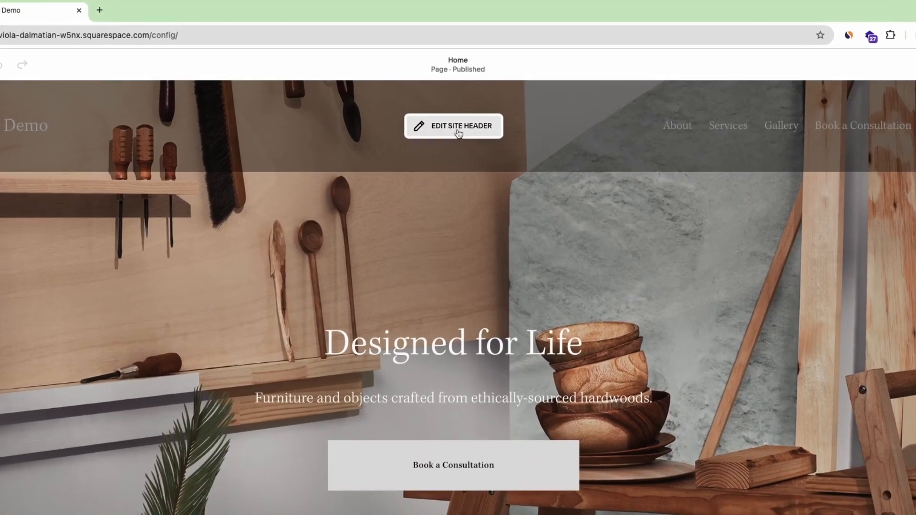
pyautogui.click(458, 108)
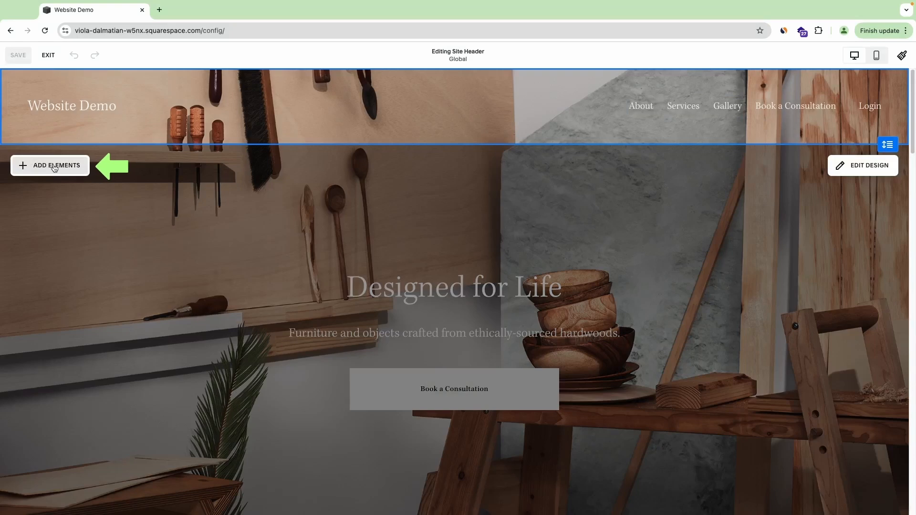
pyautogui.click(861, 164)
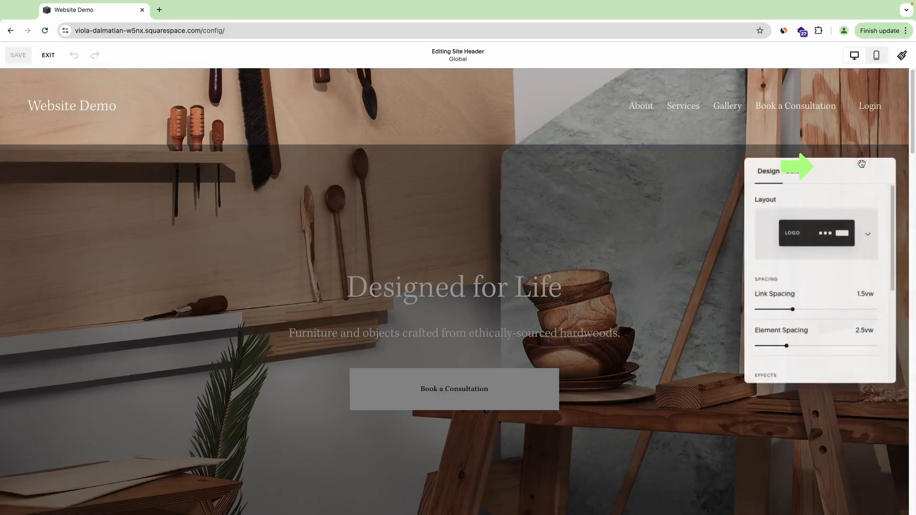
pyautogui.moveTo(792, 309)
pyautogui.mouseDown()
pyautogui.moveTo(837, 315)
pyautogui.moveTo(799, 313)
pyautogui.mouseUp()
pyautogui.moveTo(787, 346)
pyautogui.mouseDown()
pyautogui.moveTo(814, 346)
pyautogui.moveTo(804, 346)
pyautogui.mouseUp()
pyautogui.scroll(-4, 791, 357)
pyautogui.scroll(3, 785, 317)
pyautogui.scroll(-1, 775, 279)
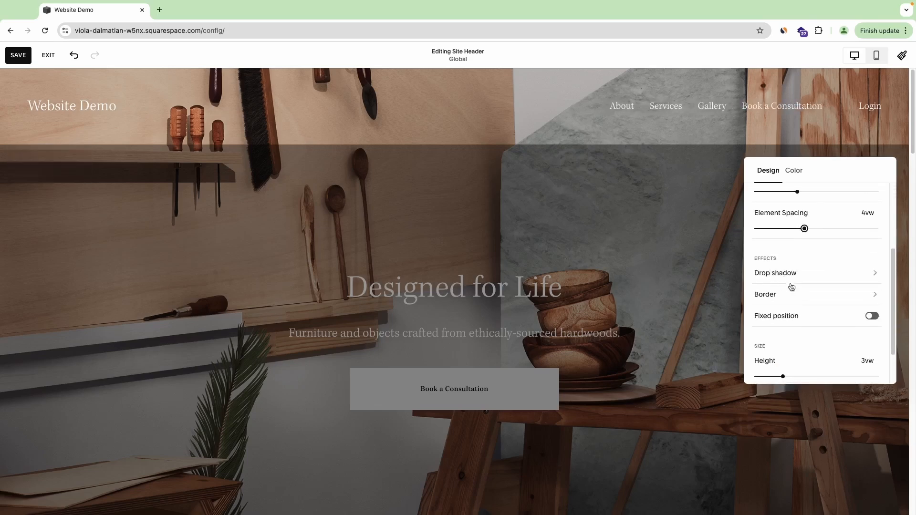
# Give the header a drop shadow and adjust its spread, distance and blur.
pyautogui.click(857, 276)
pyautogui.moveTo(795, 263); pyautogui.dragTo(853, 264)
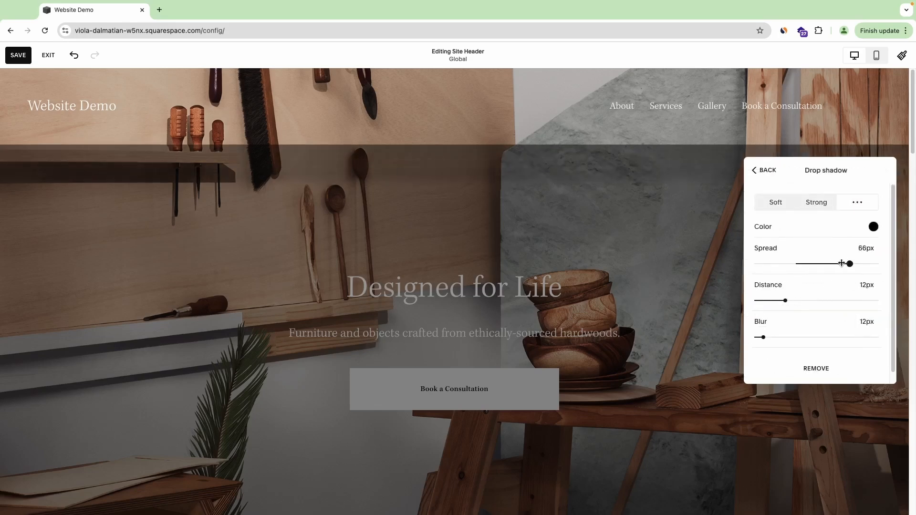
pyautogui.click(801, 263)
pyautogui.scroll(-1, 799, 270)
pyautogui.moveTo(785, 289)
pyautogui.mouseDown()
pyautogui.moveTo(848, 289)
pyautogui.moveTo(770, 290)
pyautogui.mouseUp()
pyautogui.moveTo(763, 326)
pyautogui.mouseDown()
pyautogui.moveTo(872, 327)
pyautogui.moveTo(775, 326)
pyautogui.mouseUp()
pyautogui.scroll(1, 789, 272)
pyautogui.click(535, 188)
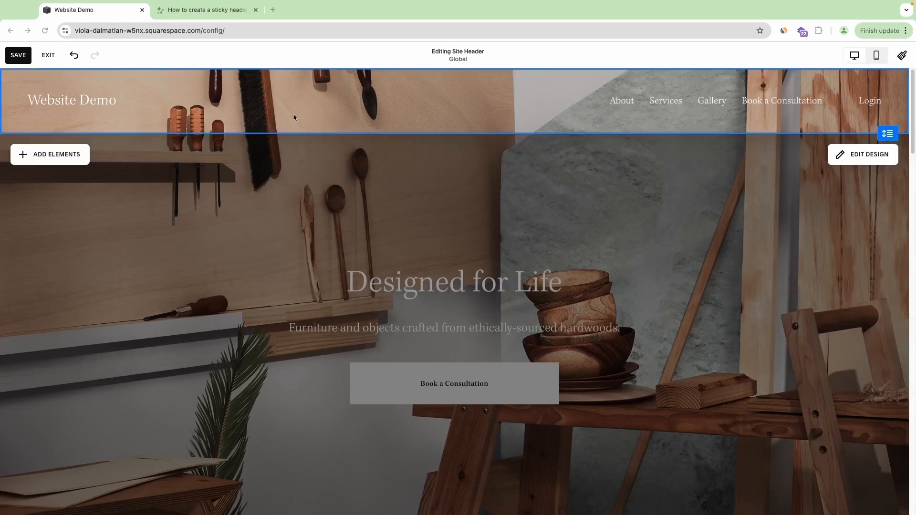
# Turn on the header's fixed position and scroll through the page to check how it behaves.
pyautogui.click(861, 151)
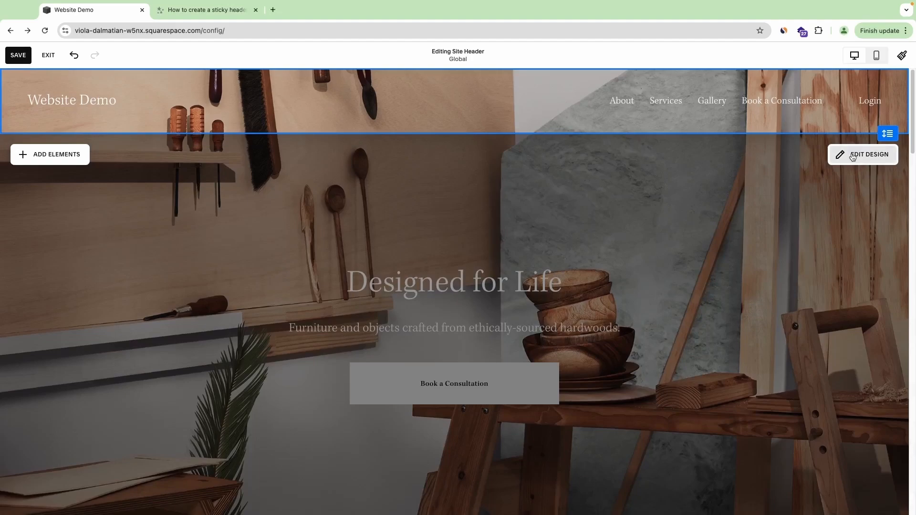
pyautogui.scroll(-5, 807, 286)
pyautogui.click(872, 257)
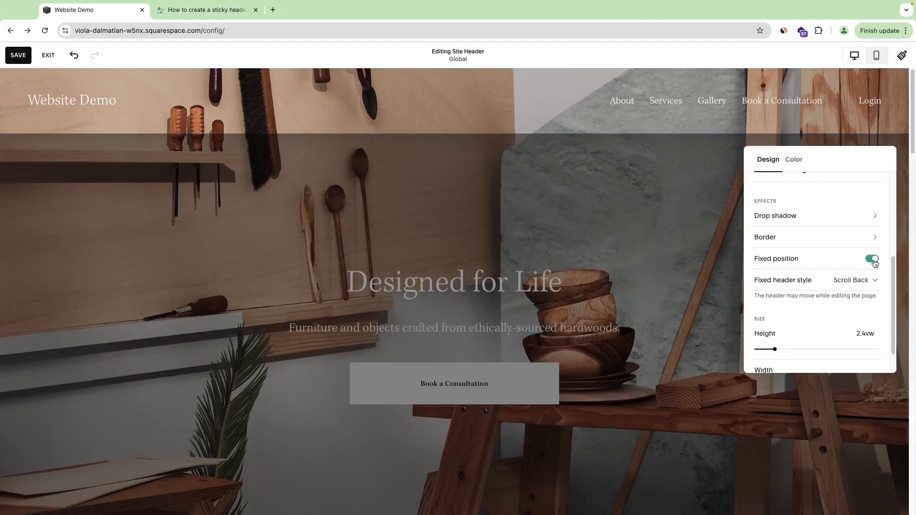
pyautogui.scroll(-10, 334, 231)
pyautogui.scroll(-5, 329, 237)
pyautogui.scroll(5, 329, 237)
pyautogui.scroll(15, 348, 198)
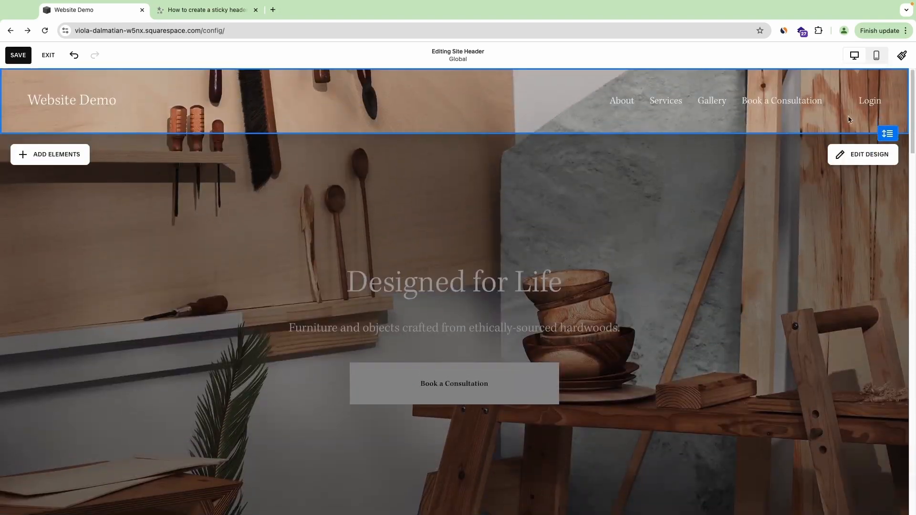
# Set the fixed header style to Basic.
pyautogui.click(862, 154)
pyautogui.scroll(-3, 822, 291)
pyautogui.click(873, 254)
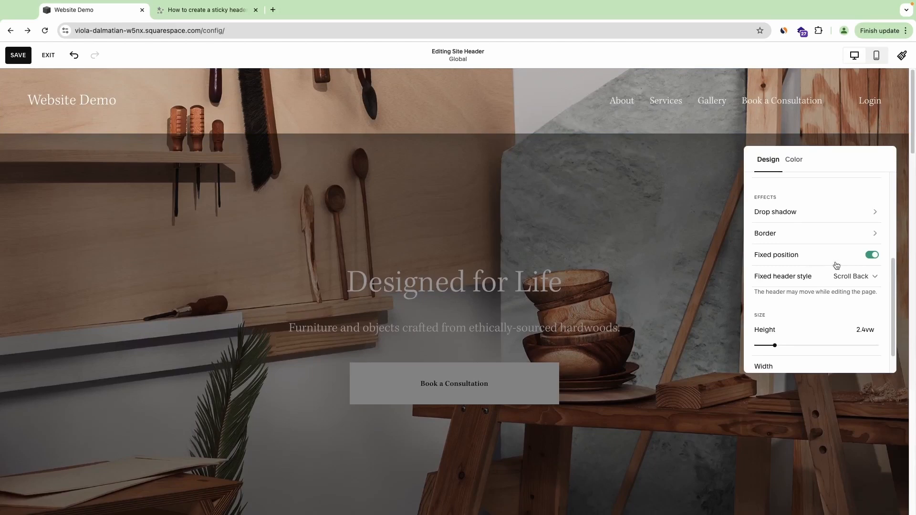
pyautogui.click(868, 276)
pyautogui.click(805, 256)
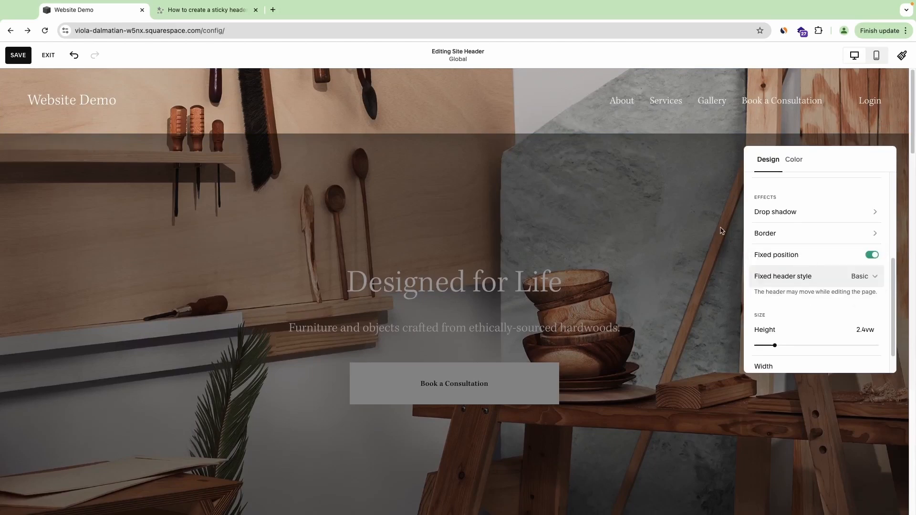
# Turn off the header's fixed position and reduce the header height.
pyautogui.click(871, 255)
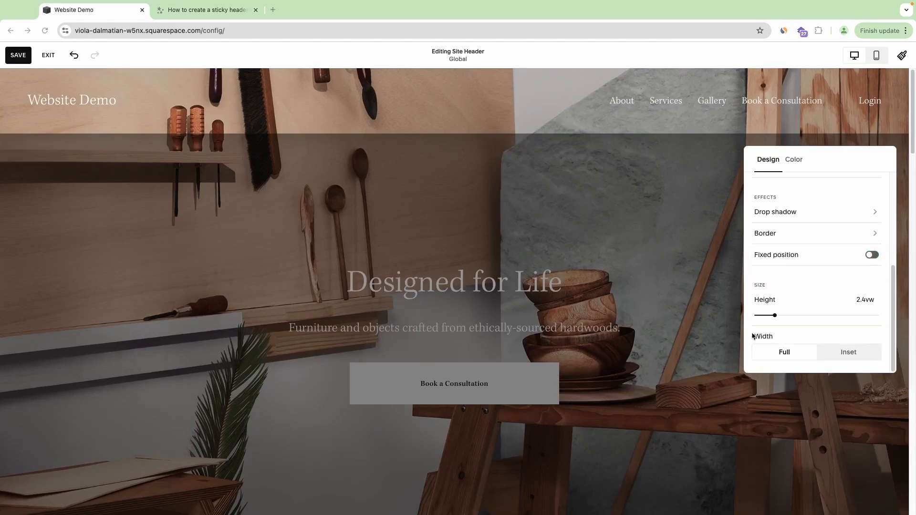
pyautogui.moveTo(775, 315); pyautogui.dragTo(760, 316)
pyautogui.click(480, 187)
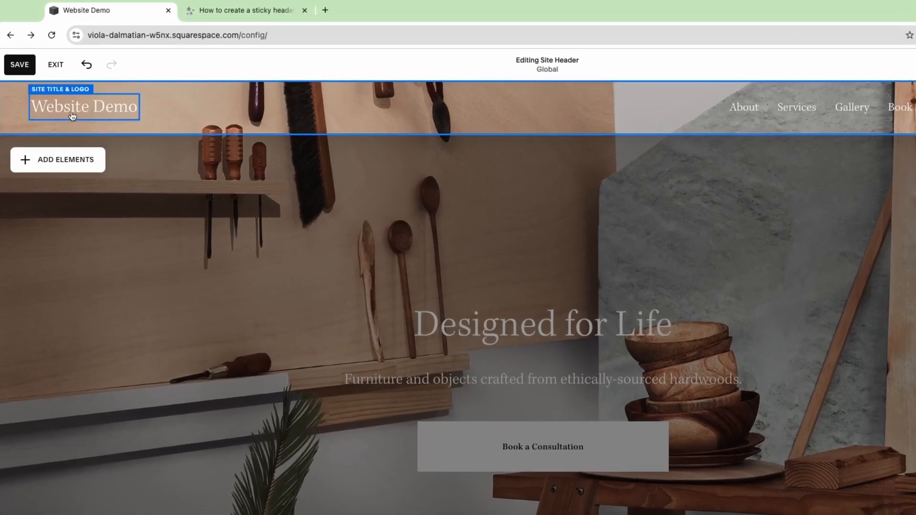
# Upload the White Zoco Marketing Logo image as the site logo and reduce its height.
pyautogui.click(76, 111)
pyautogui.click(153, 106)
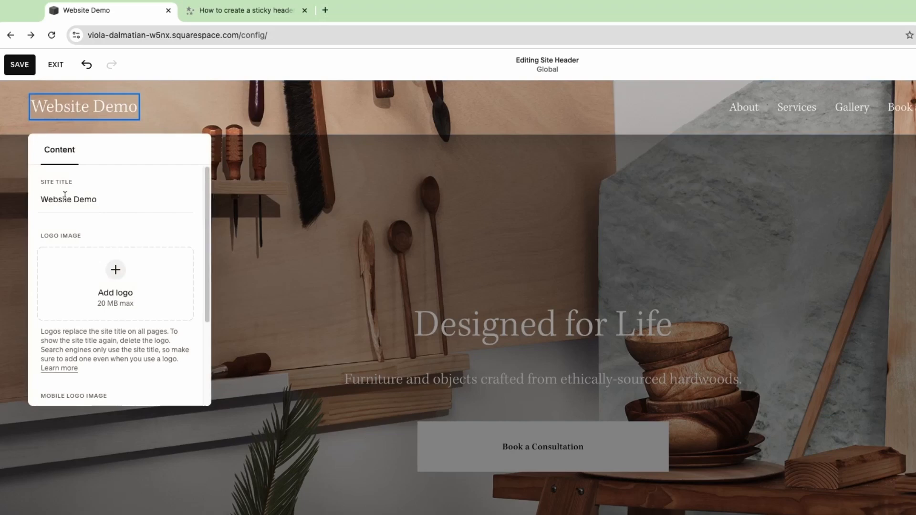
pyautogui.click(114, 272)
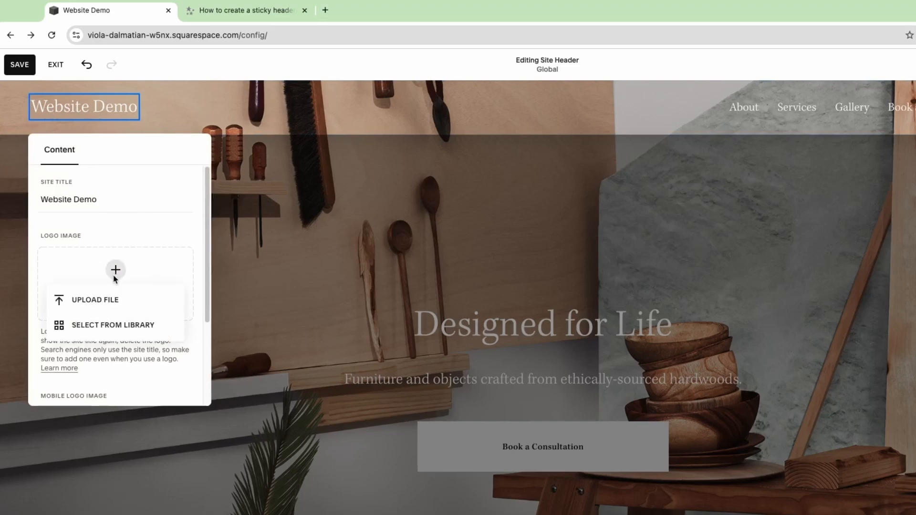
pyautogui.click(107, 299)
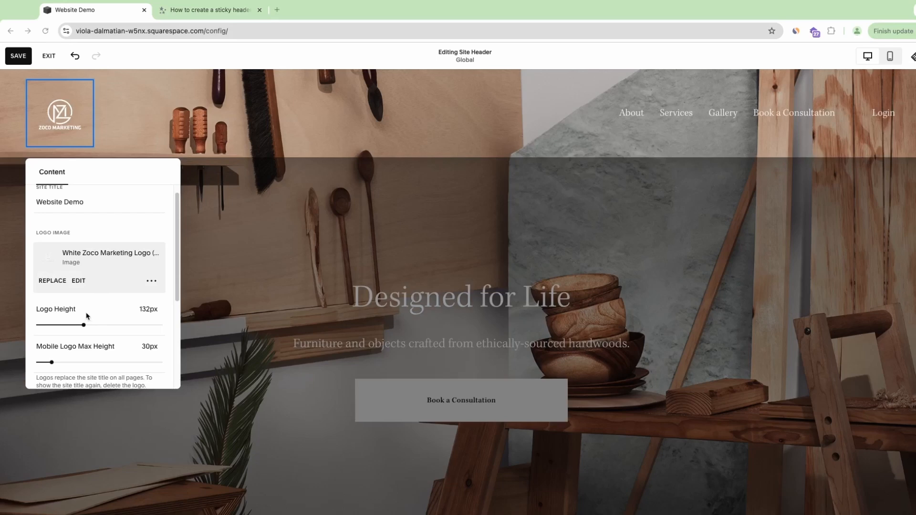
pyautogui.moveTo(84, 323)
pyautogui.mouseDown()
pyautogui.moveTo(55, 320)
pyautogui.moveTo(116, 321)
pyautogui.moveTo(66, 322)
pyautogui.mouseUp()
pyautogui.click(48, 143)
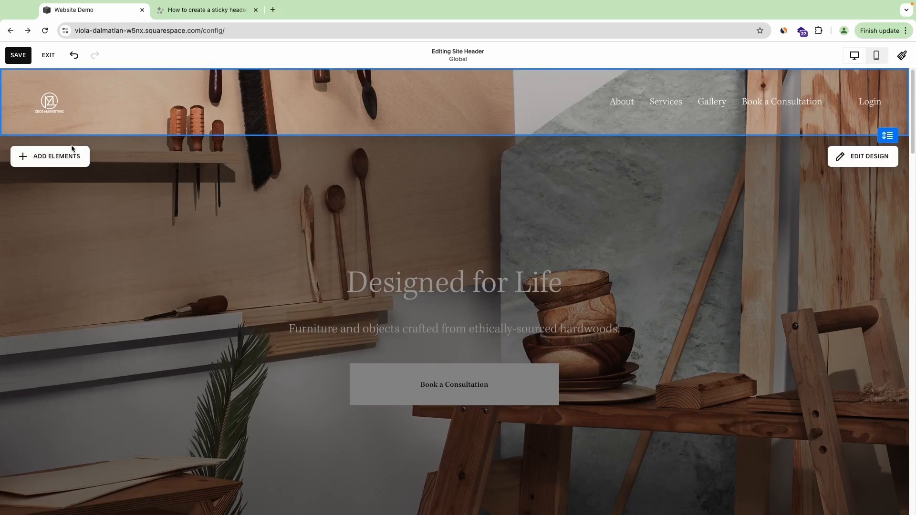
# Add the button, social links and cart elements to the header and try to enable the language switch.
pyautogui.click(54, 162)
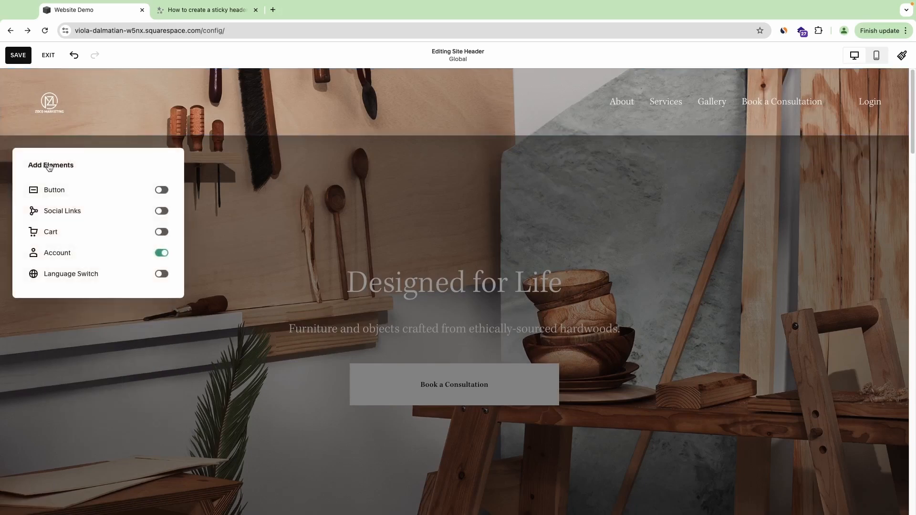
pyautogui.click(160, 191)
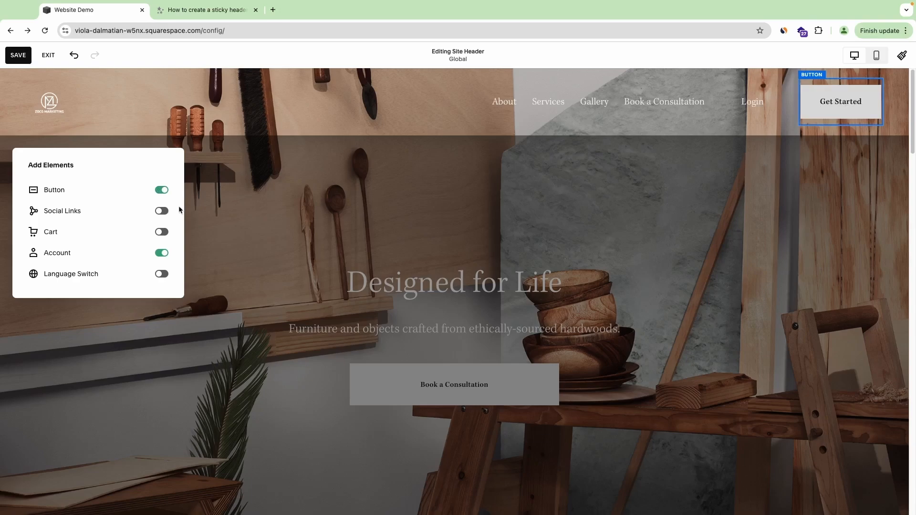
pyautogui.click(161, 212)
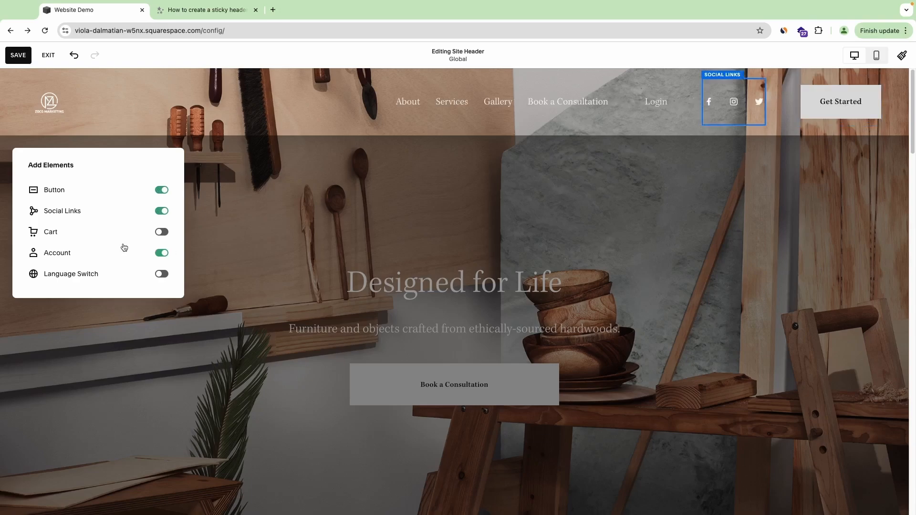
pyautogui.click(159, 233)
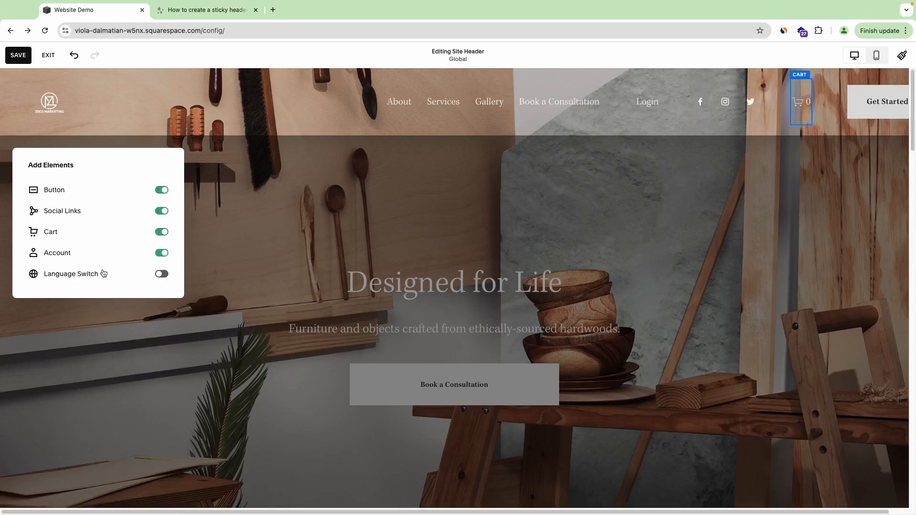
pyautogui.click(167, 277)
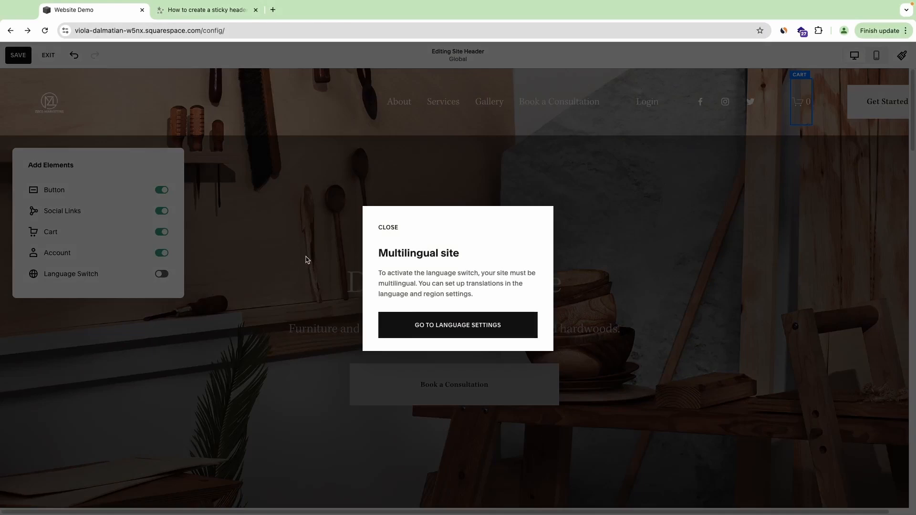
pyautogui.click(307, 259)
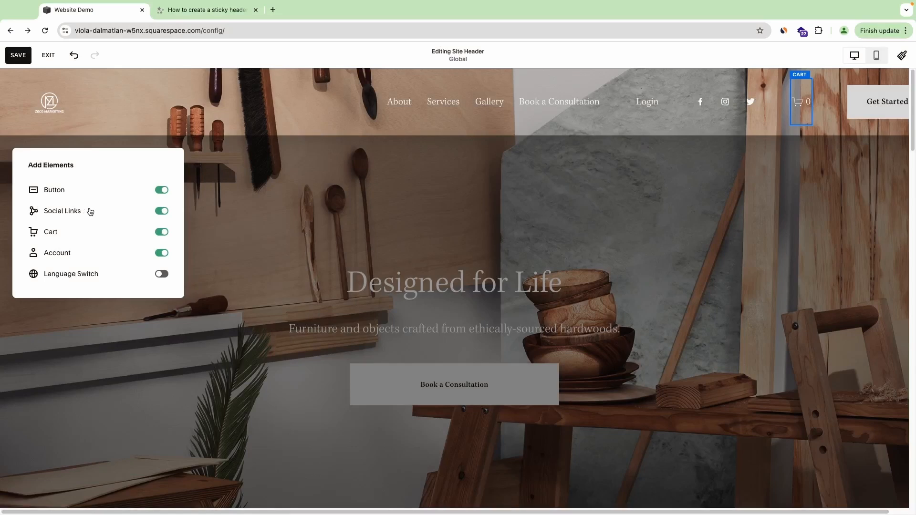
# Turn off the header's social links, button and cart, and remove the Login account element.
pyautogui.click(162, 211)
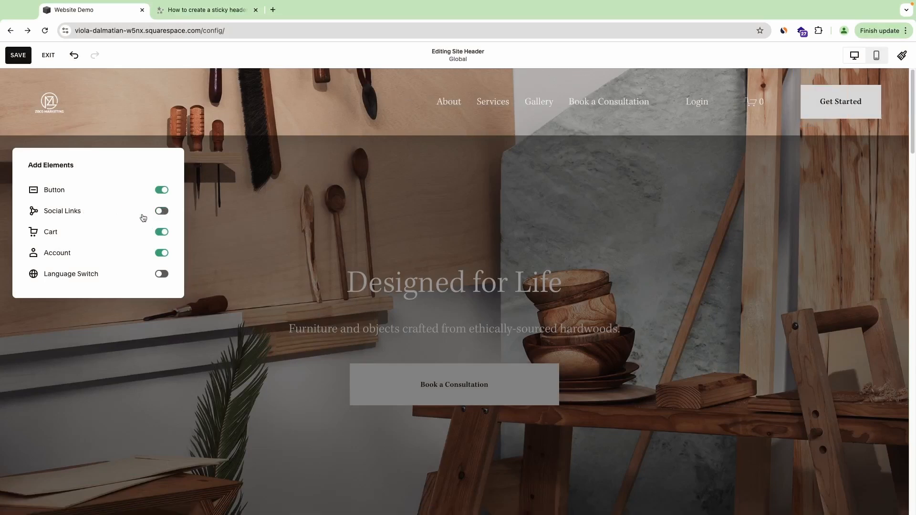
pyautogui.click(162, 191)
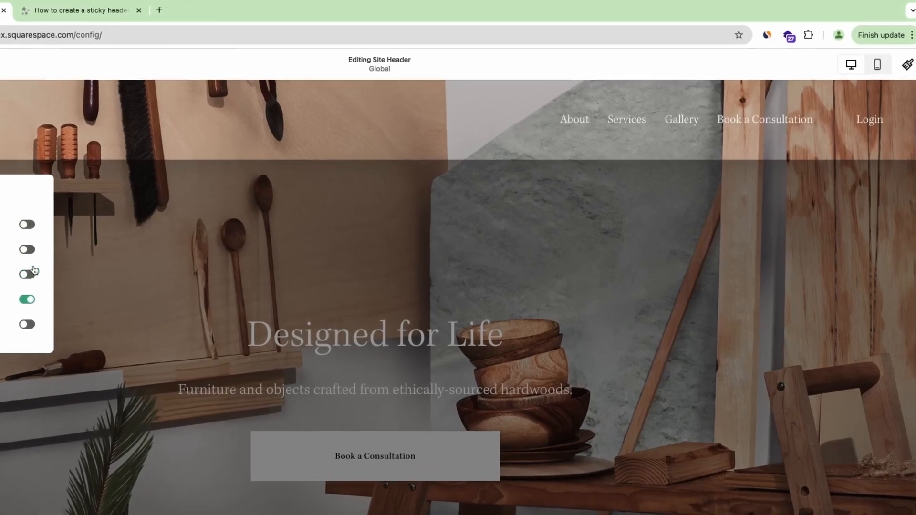
pyautogui.click(883, 129)
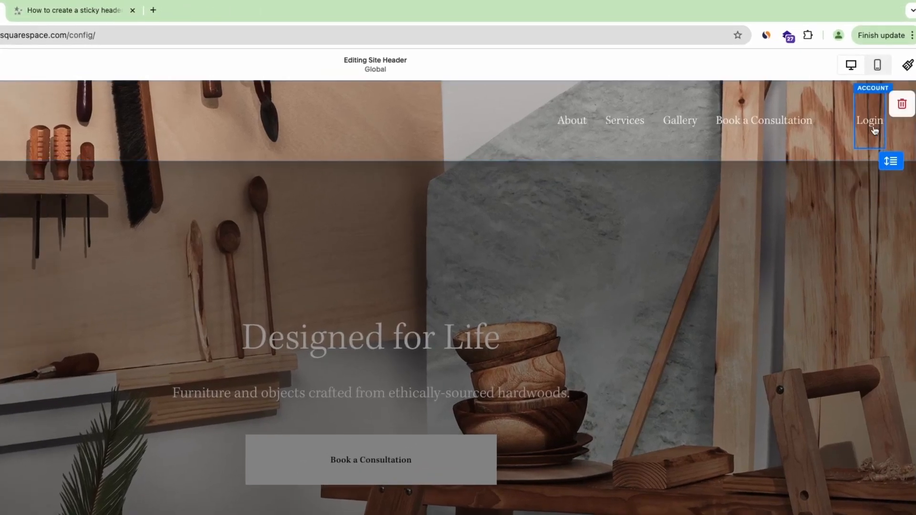
pyautogui.click(902, 105)
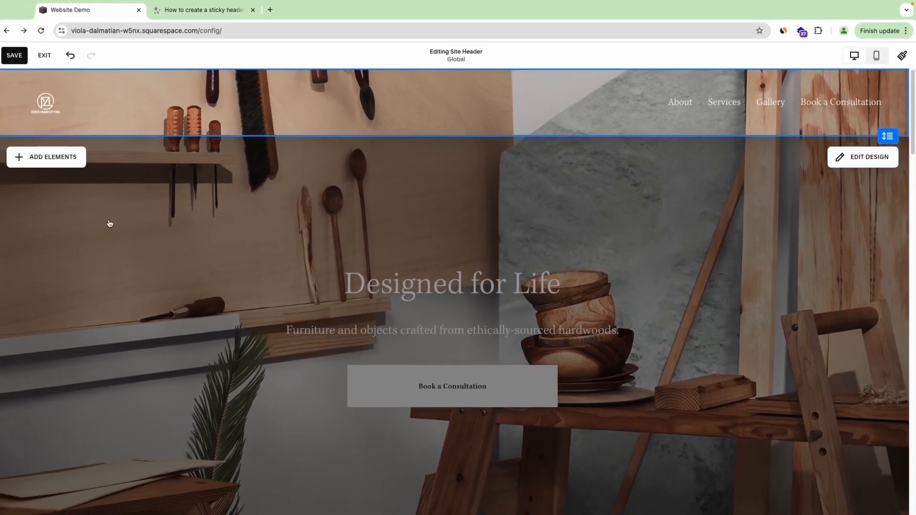
# Add a button to the header and undo the addition.
pyautogui.click(57, 157)
pyautogui.click(161, 190)
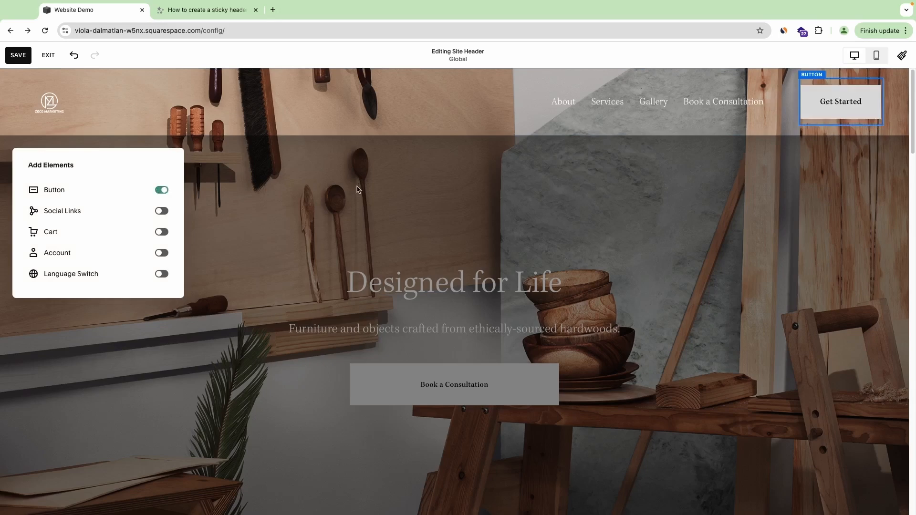
pyautogui.click(773, 128)
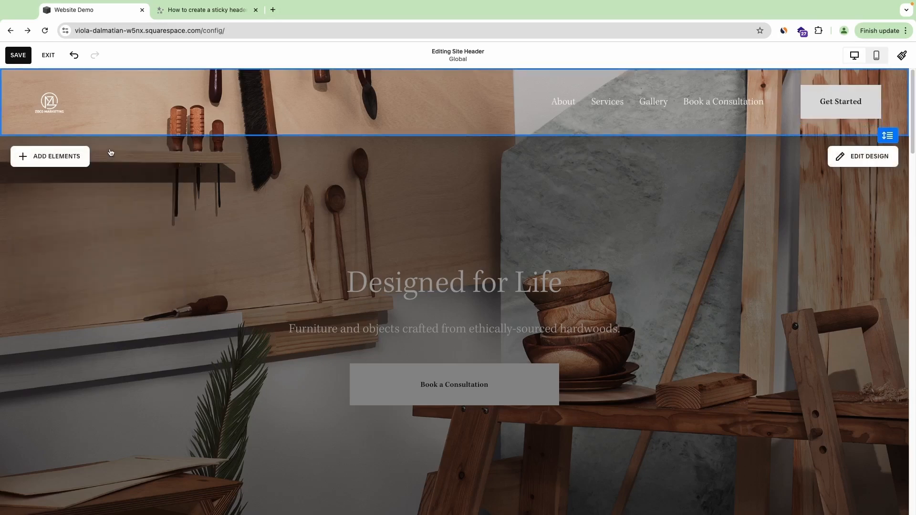
pyautogui.click(74, 55)
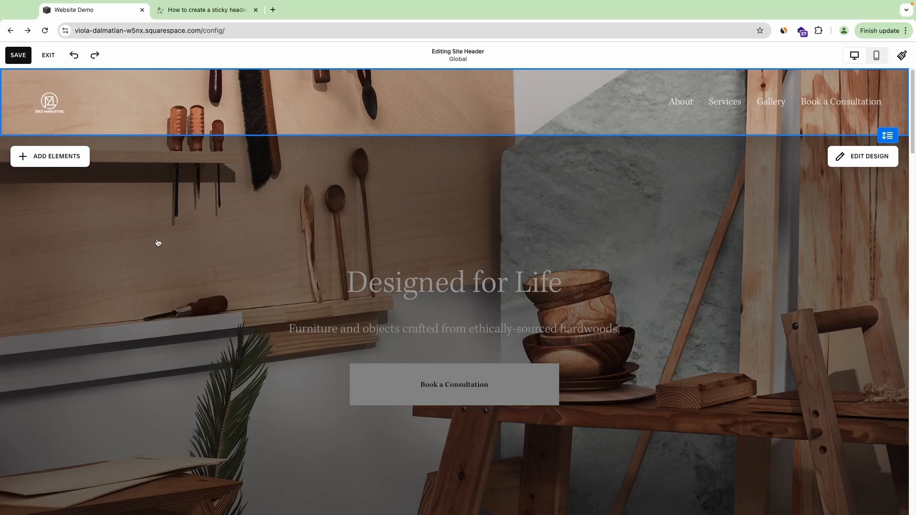
# Check the upper part of the page with the edited header and save the changes.
pyautogui.scroll(-3, 257, 260)
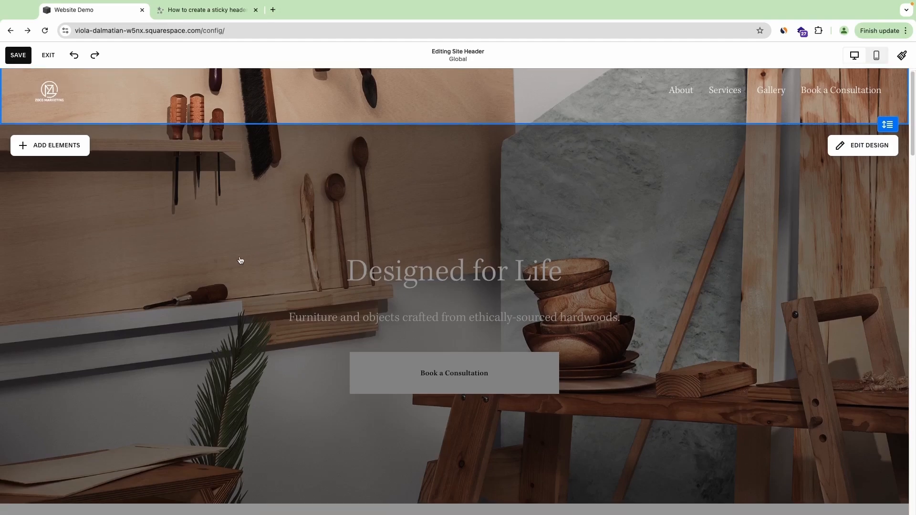
pyautogui.scroll(2, 209, 260)
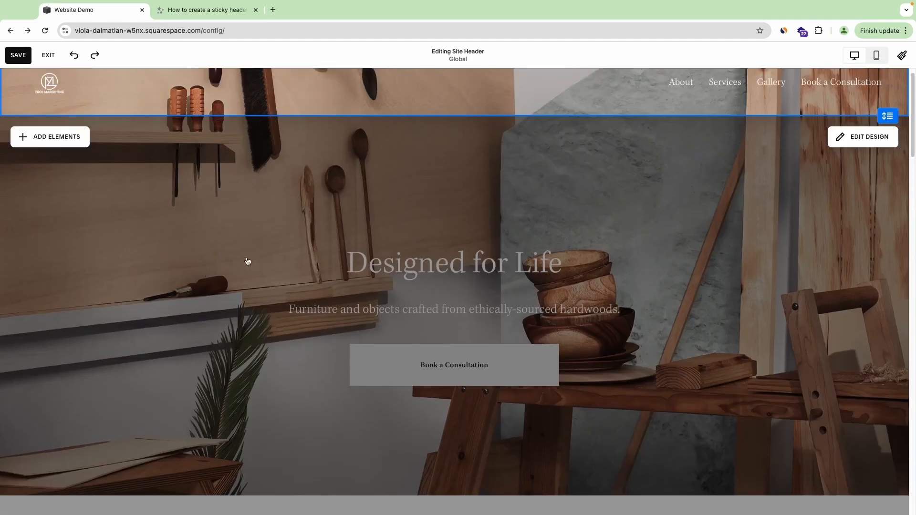
pyautogui.scroll(1, 248, 261)
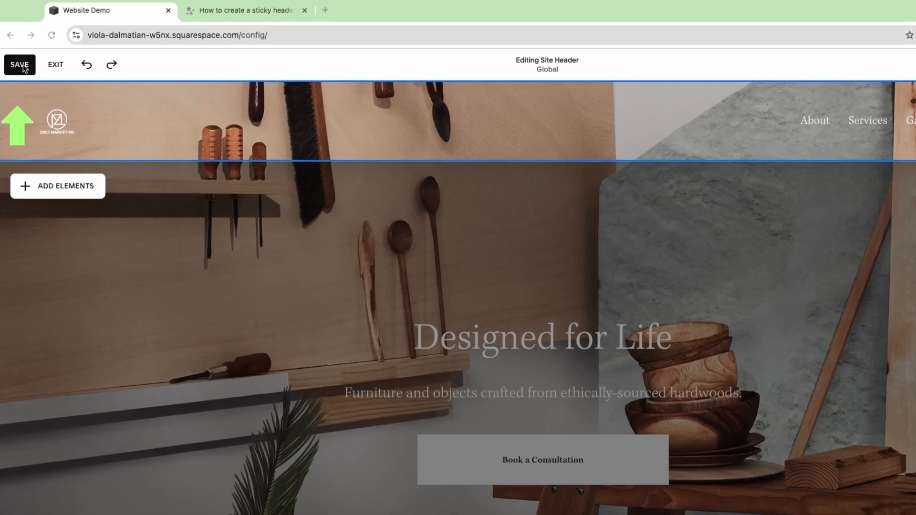
pyautogui.click(21, 66)
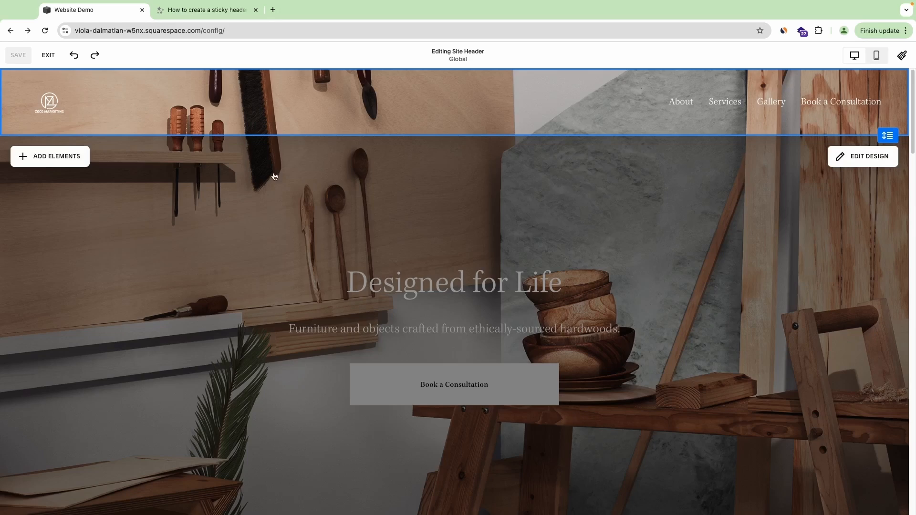
pyautogui.scroll(-1, 276, 175)
pyautogui.scroll(-2, 181, 189)
pyautogui.scroll(1, 231, 193)
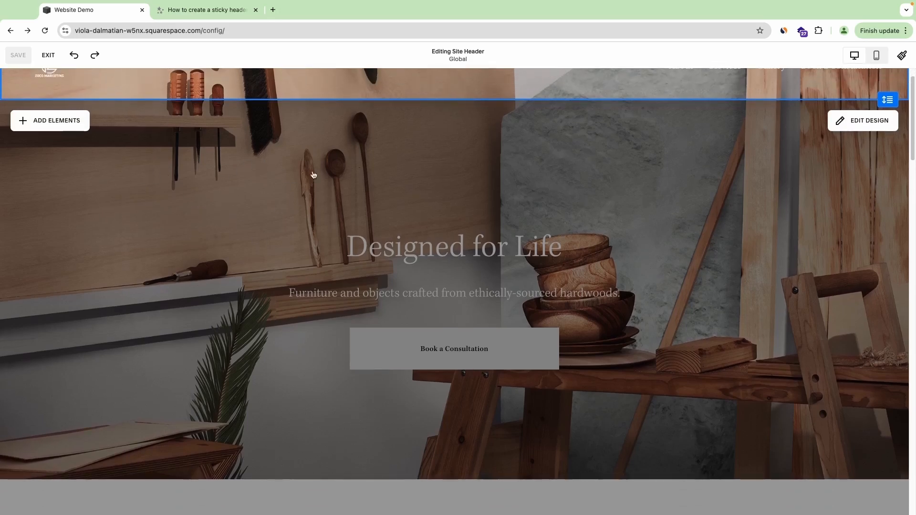
# Leave header editing and look over the home page's hero and the sections below it.
pyautogui.scroll(2, 253, 167)
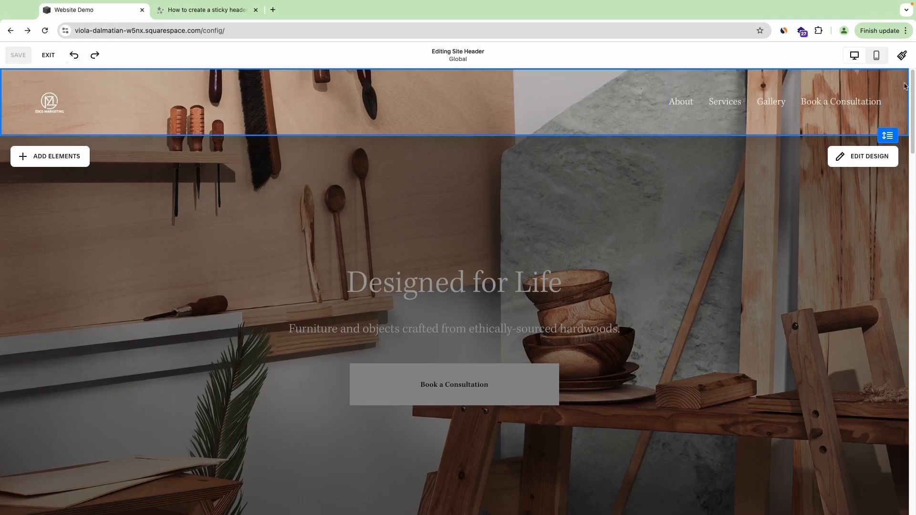
pyautogui.click(262, 253)
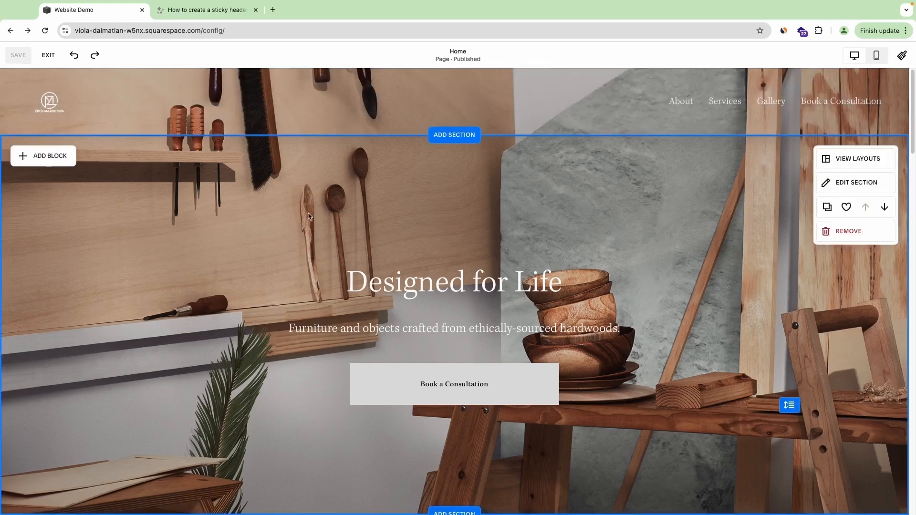
pyautogui.scroll(-5, 420, 162)
pyautogui.scroll(3, 189, 290)
pyautogui.scroll(2, 189, 290)
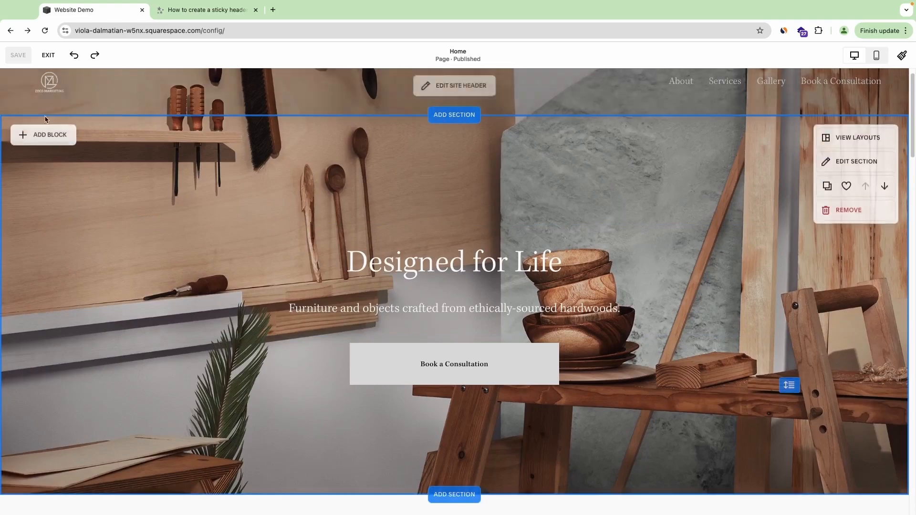
pyautogui.scroll(-10, 111, 261)
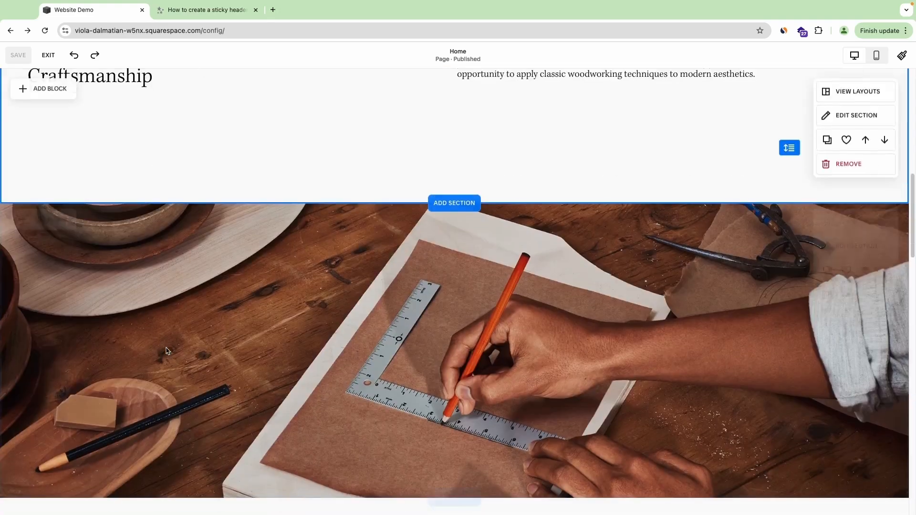
pyautogui.scroll(8, 243, 288)
pyautogui.scroll(4, 228, 217)
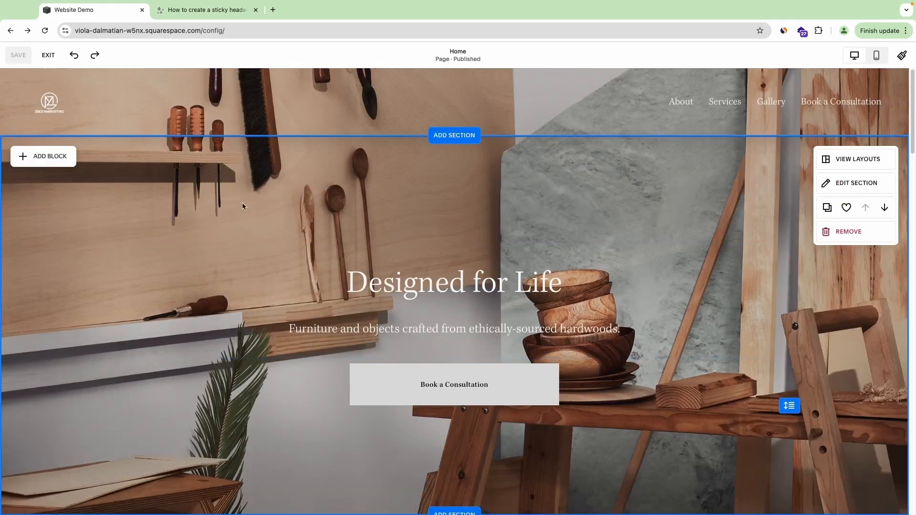
pyautogui.scroll(-6, 240, 238)
pyautogui.scroll(4, 239, 277)
pyautogui.scroll(2, 205, 248)
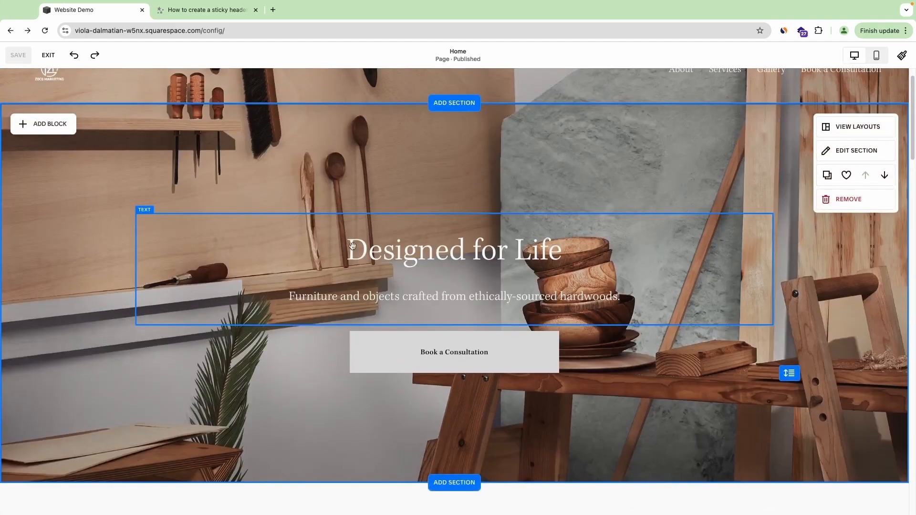
pyautogui.scroll(1, 305, 262)
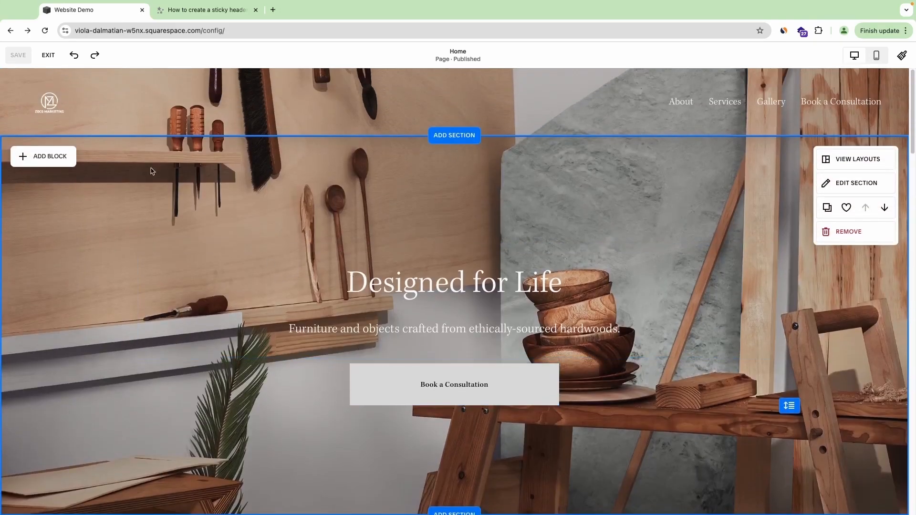
# Add a blank section below the hero section and remove it again.
pyautogui.scroll(-3, 191, 269)
pyautogui.click(454, 354)
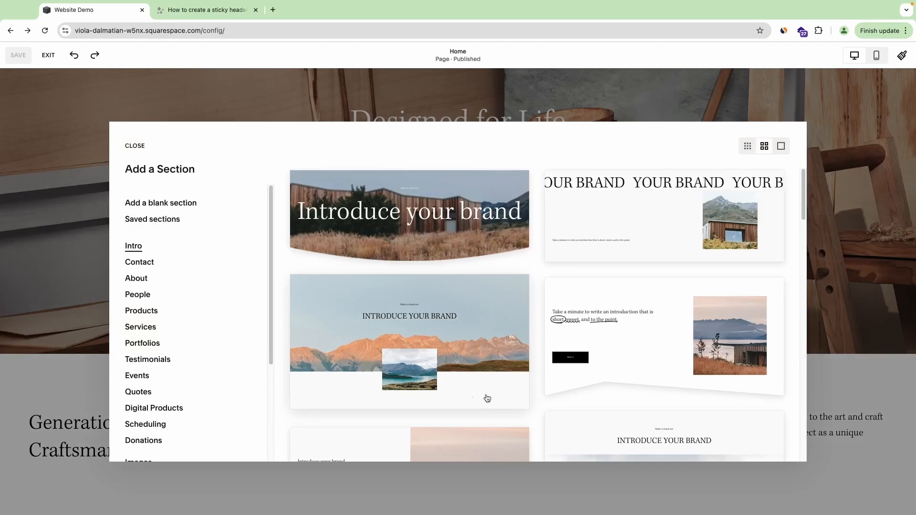
pyautogui.scroll(-2, 343, 325)
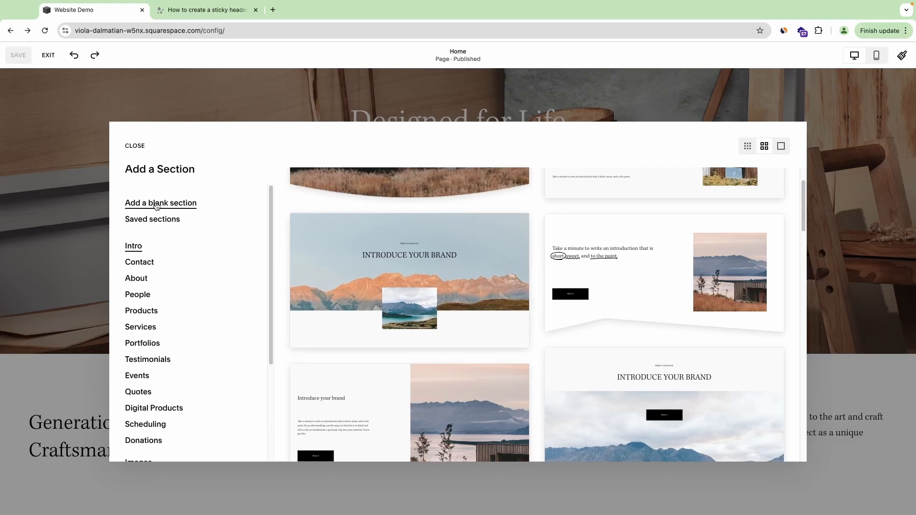
pyautogui.click(180, 204)
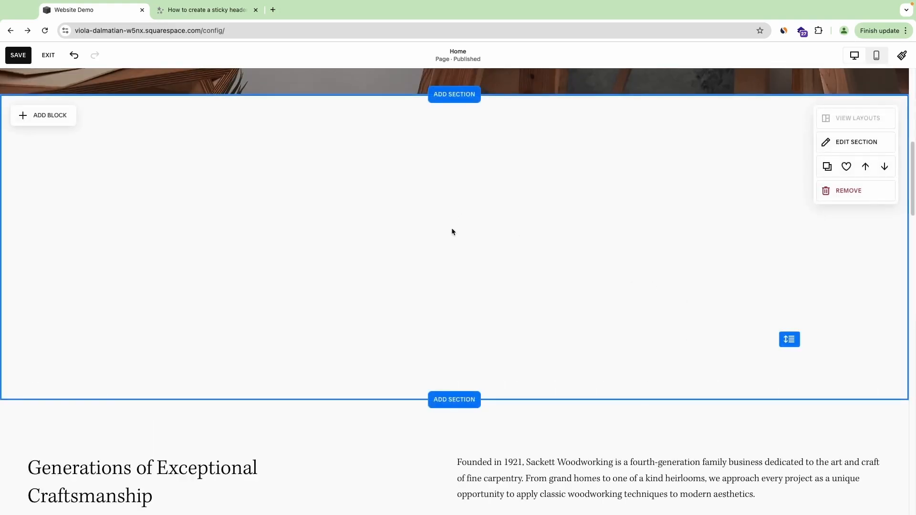
pyautogui.scroll(1, 403, 238)
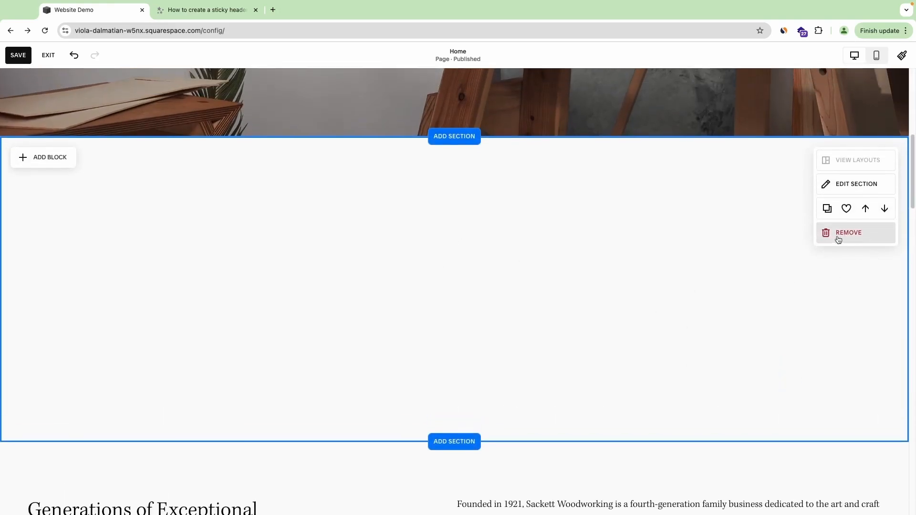
pyautogui.click(838, 238)
pyautogui.click(511, 303)
# Browse the section categories and insert the Upcoming events layout from Events directly below the hero section.
pyautogui.scroll(1, 411, 265)
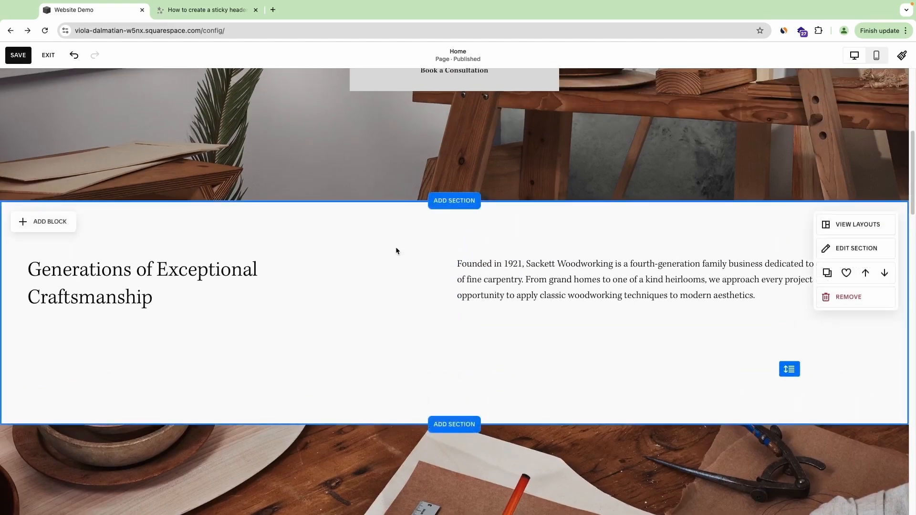
pyautogui.click(451, 200)
pyautogui.scroll(-2, 181, 360)
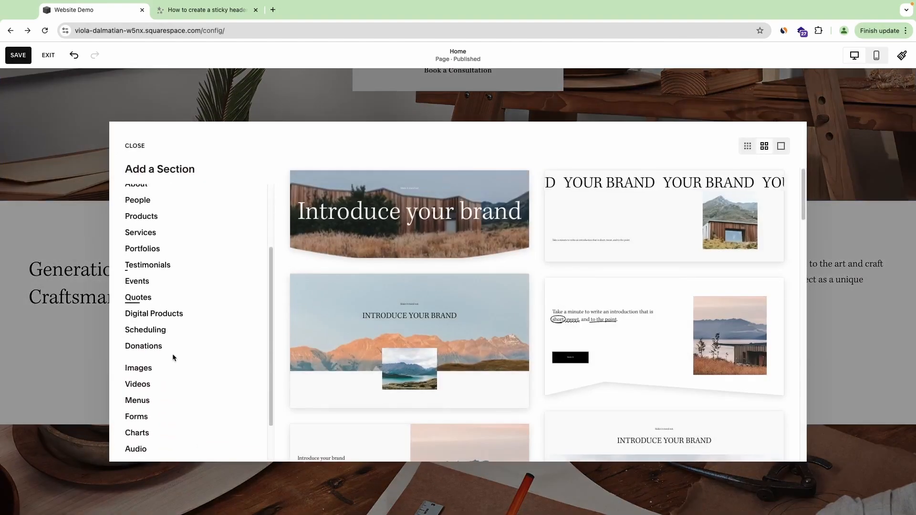
pyautogui.scroll(-1, 139, 372)
pyautogui.scroll(3, 136, 375)
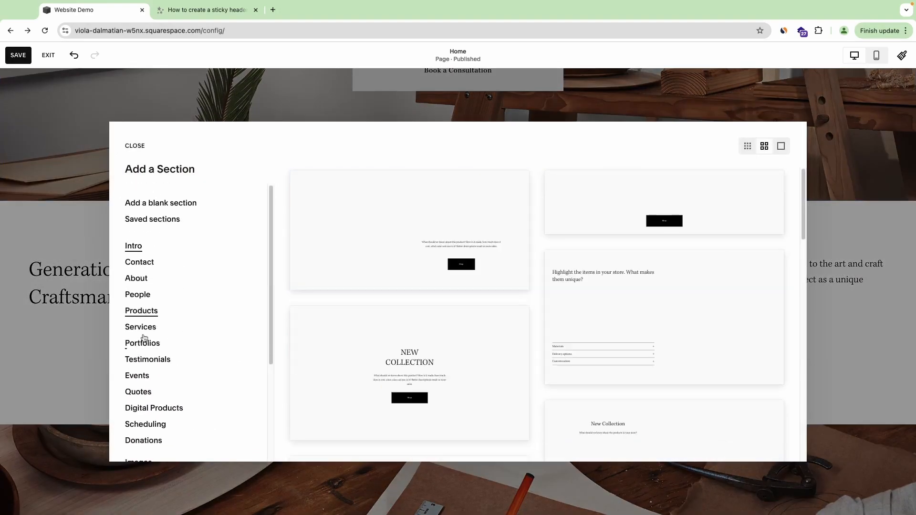
pyautogui.scroll(-1, 203, 373)
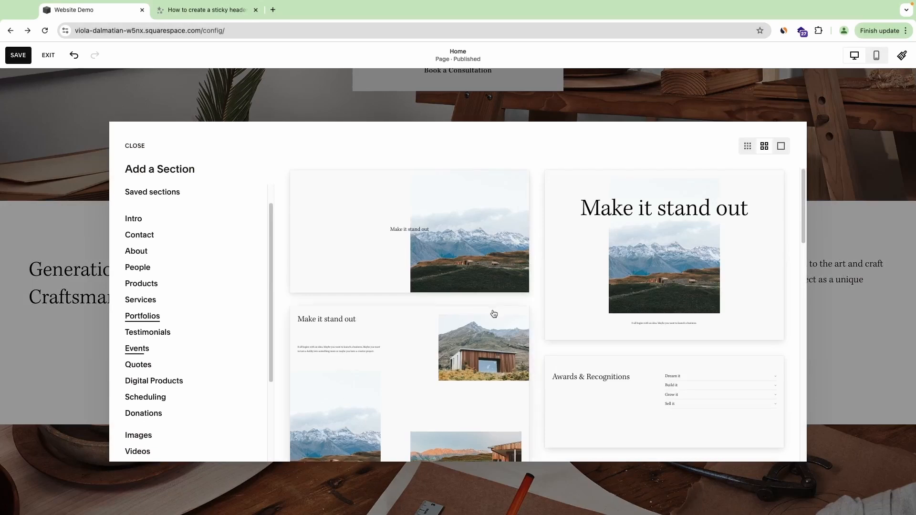
pyautogui.moveTo(144, 349)
pyautogui.scroll(-1, 458, 279)
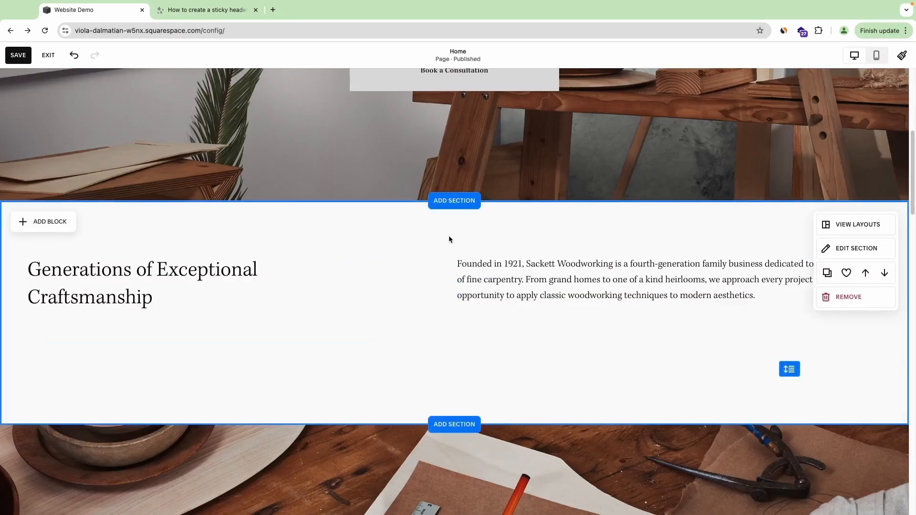
pyautogui.scroll(-10, 113, 265)
pyautogui.scroll(-5, 112, 334)
pyautogui.scroll(6, 431, 282)
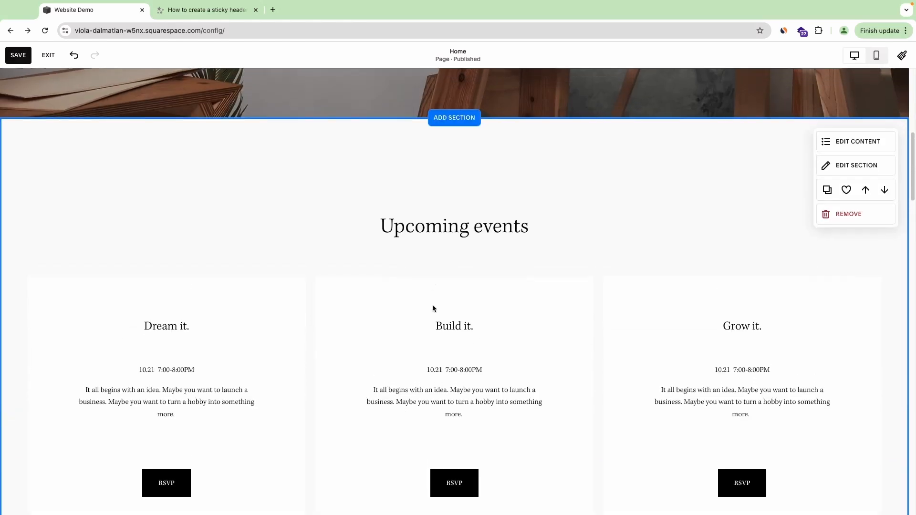
pyautogui.scroll(1, 333, 316)
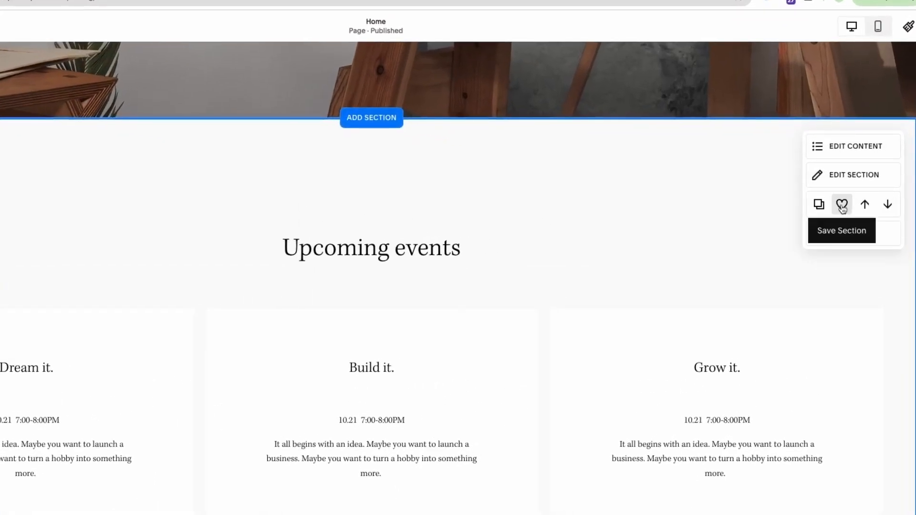
# Save the Upcoming events section for reuse and select it among the saved sections.
pyautogui.click(842, 206)
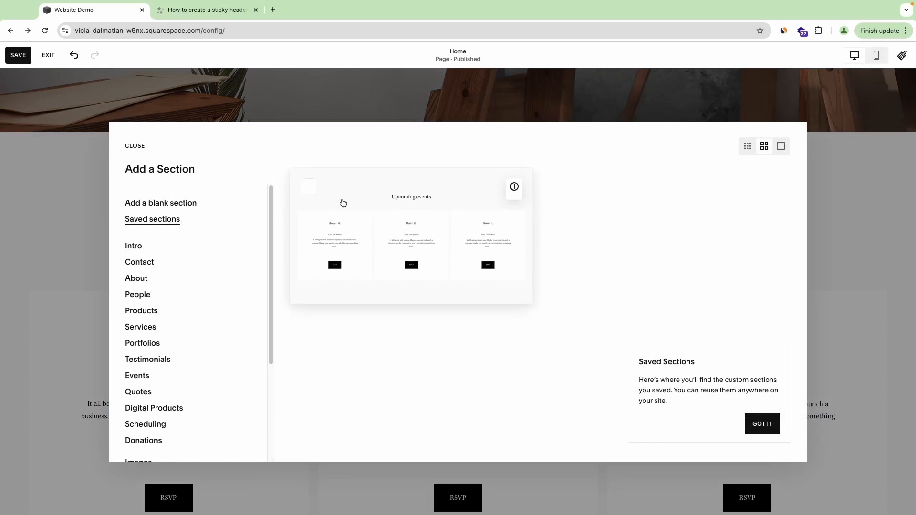
pyautogui.click(309, 189)
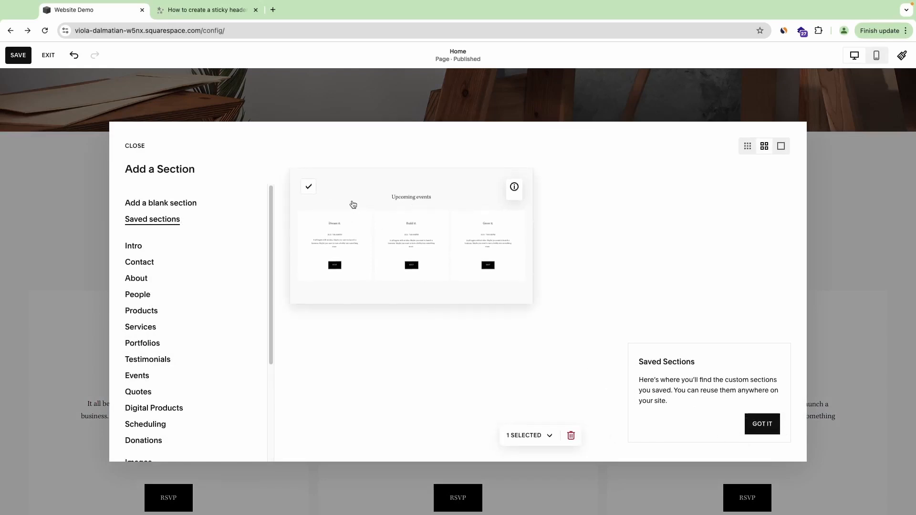
pyautogui.click(409, 235)
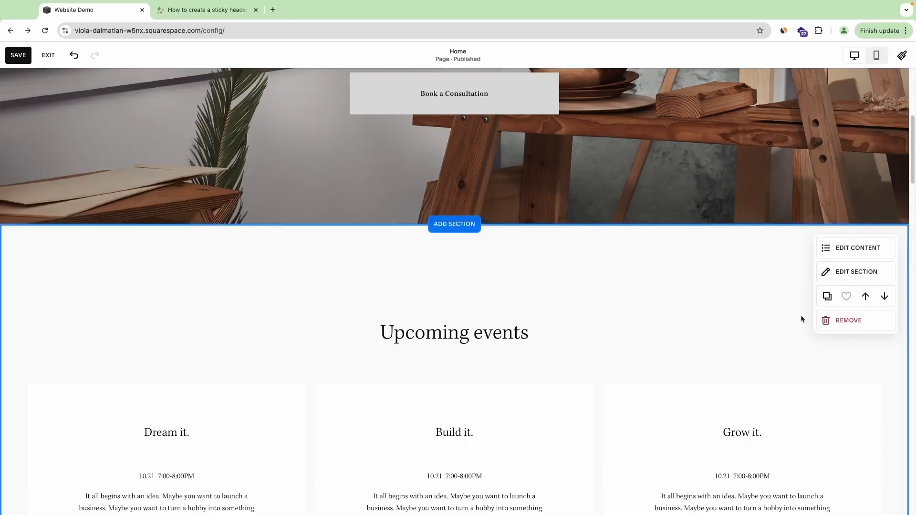
# Move the Upcoming events section below the Generations of Exceptional Craftsmanship section, and remove it from the page.
pyautogui.click(884, 301)
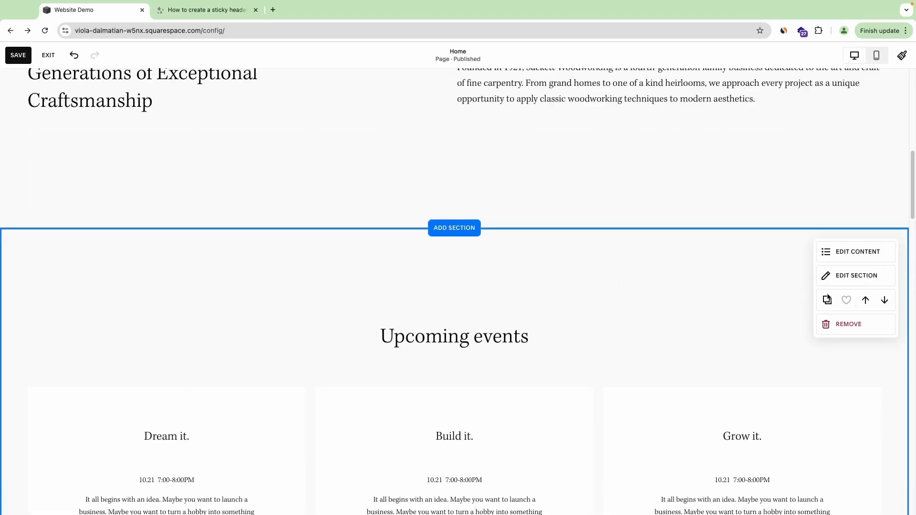
pyautogui.click(843, 325)
pyautogui.click(502, 303)
pyautogui.scroll(10, 568, 158)
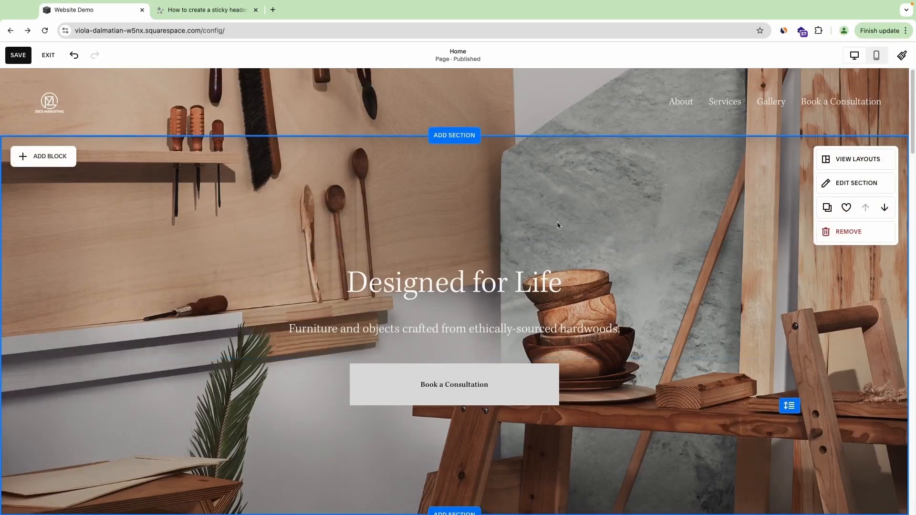
# Switch the hero section's grid to the layout without gaps between cells.
pyautogui.click(830, 183)
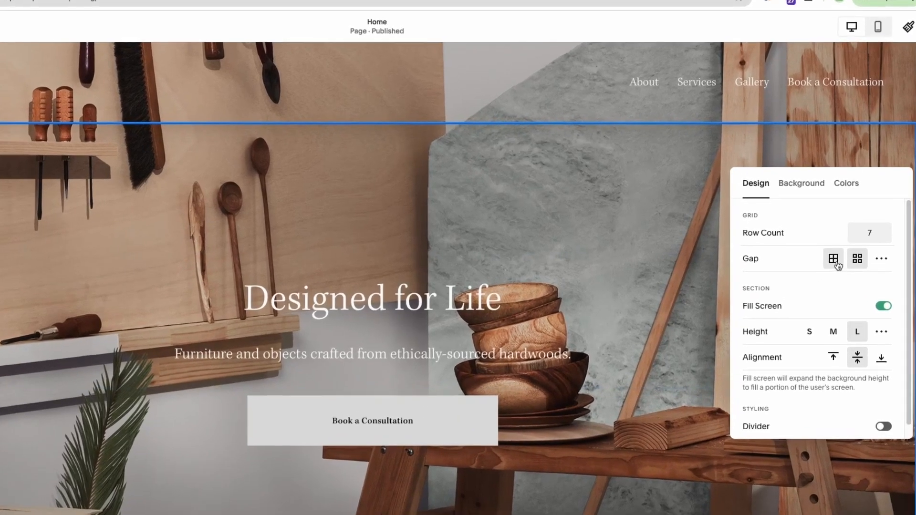
pyautogui.click(839, 250)
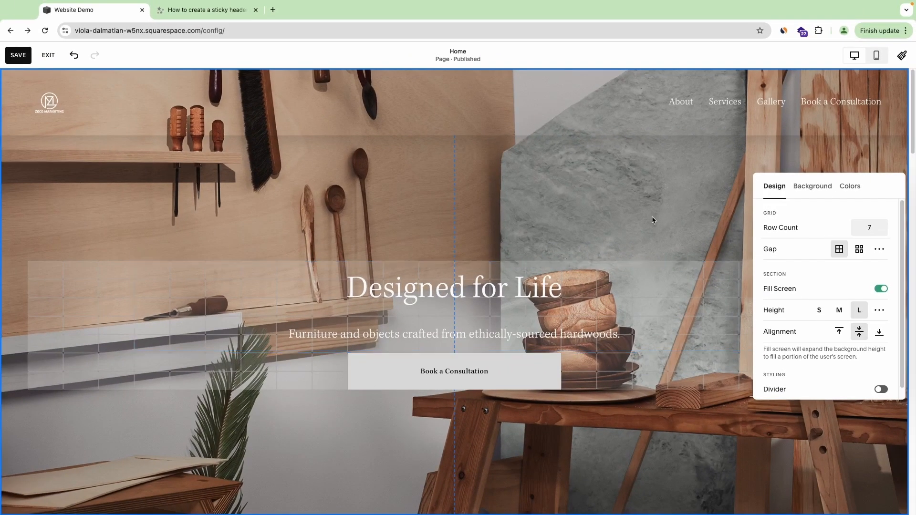
pyautogui.click(664, 229)
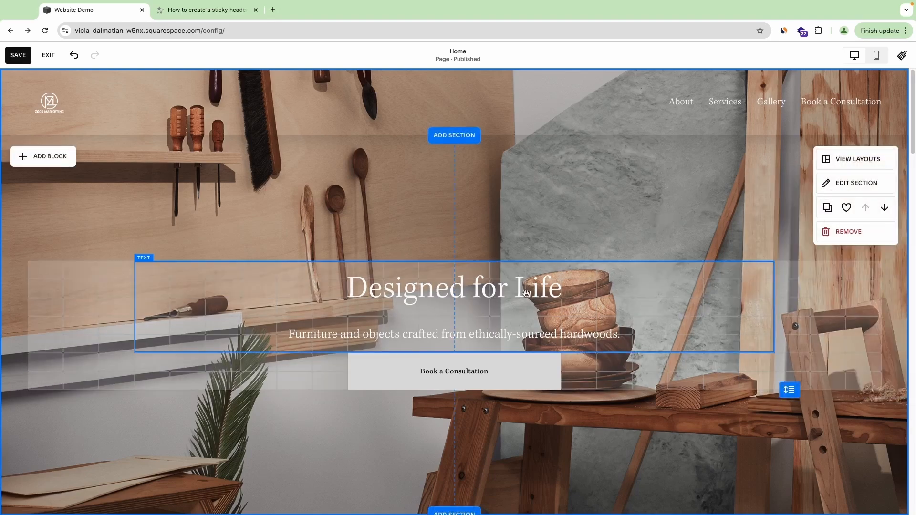
# Move the Designed for Life text block to the grid's left edge and back across to the right of centre.
pyautogui.scroll(-3, 687, 248)
pyautogui.scroll(2, 712, 275)
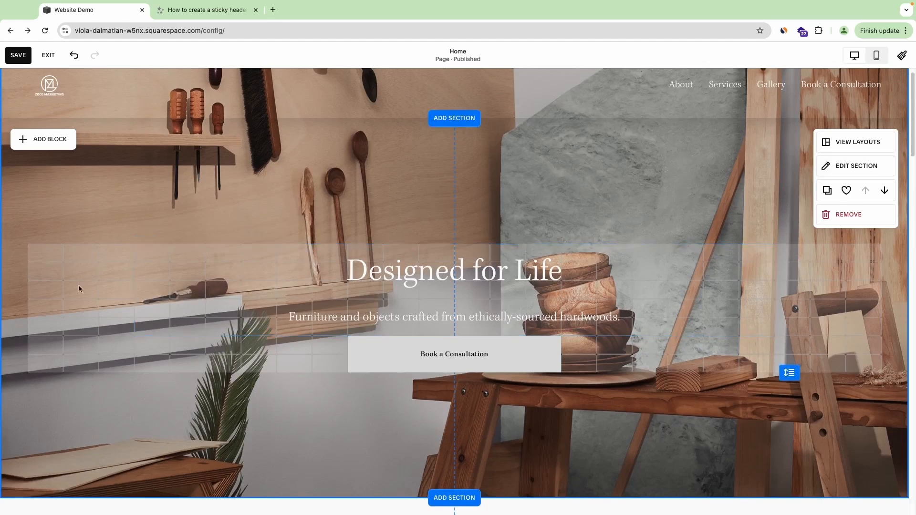
pyautogui.moveTo(418, 273); pyautogui.dragTo(312, 278)
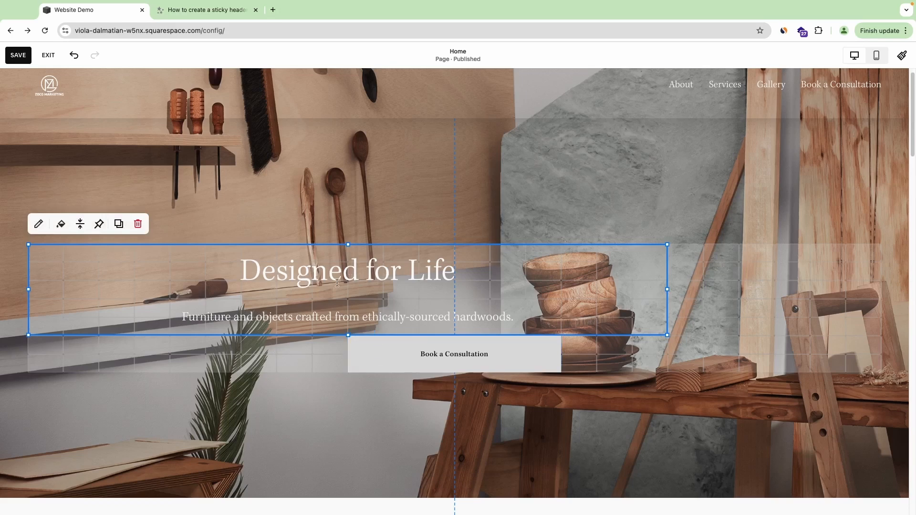
pyautogui.moveTo(365, 274); pyautogui.dragTo(449, 276)
pyautogui.click(382, 217)
pyautogui.moveTo(340, 275); pyautogui.dragTo(506, 277)
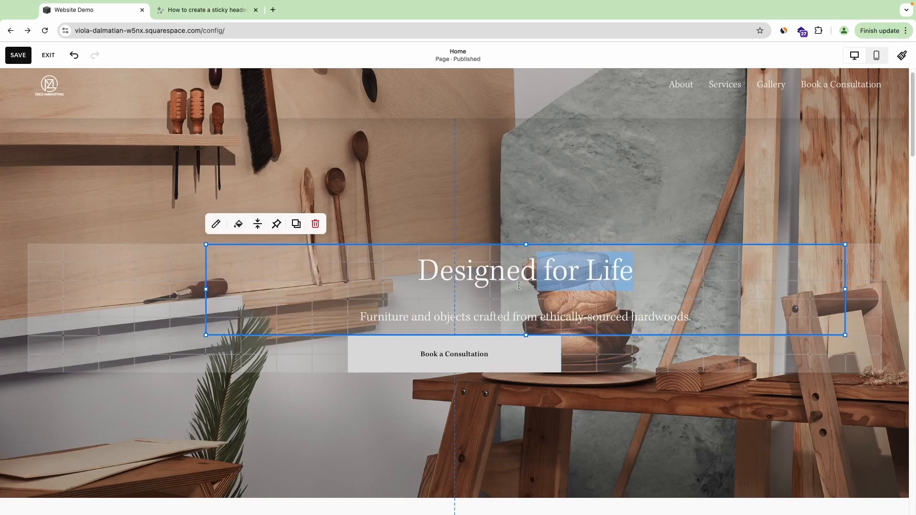
pyautogui.click(527, 235)
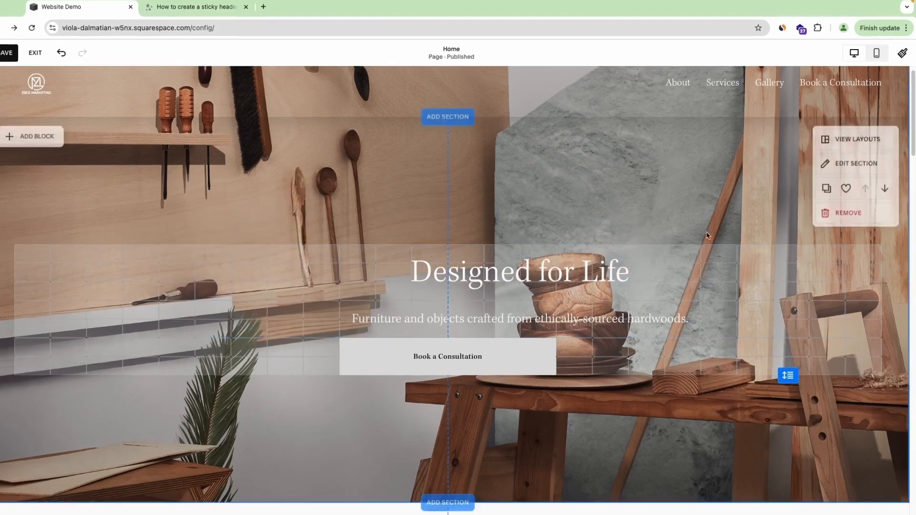
# Set the hero section's grid row count to 16.
pyautogui.click(846, 171)
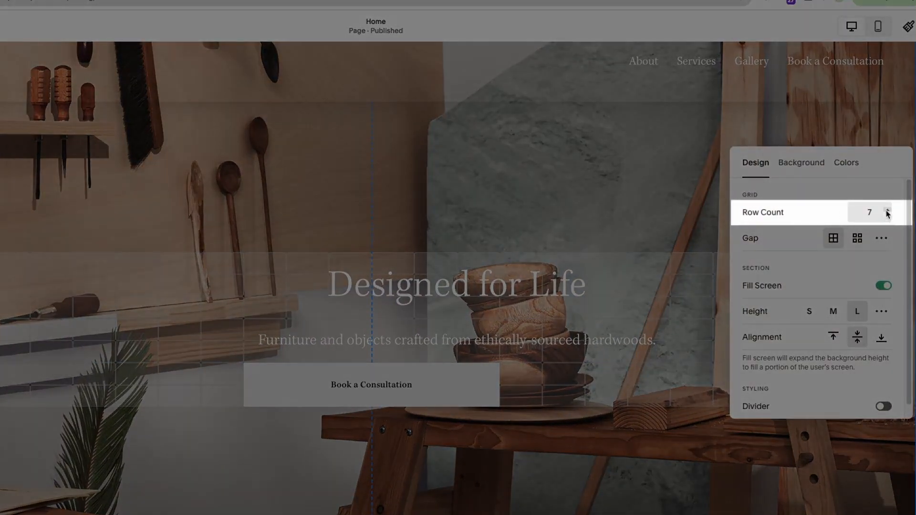
pyautogui.click(887, 211)
pyautogui.click(887, 212)
pyautogui.click(887, 211)
pyautogui.click(887, 212)
pyautogui.click(887, 212)
pyautogui.click(887, 212)
pyautogui.click(887, 212)
pyautogui.click(887, 211)
pyautogui.click(887, 211)
# Move the Book a Consultation button about five rows down and the Designed for Life text about three rows down and one column left.
pyautogui.scroll(-5, 378, 328)
pyautogui.scroll(2, 358, 270)
pyautogui.click(420, 243)
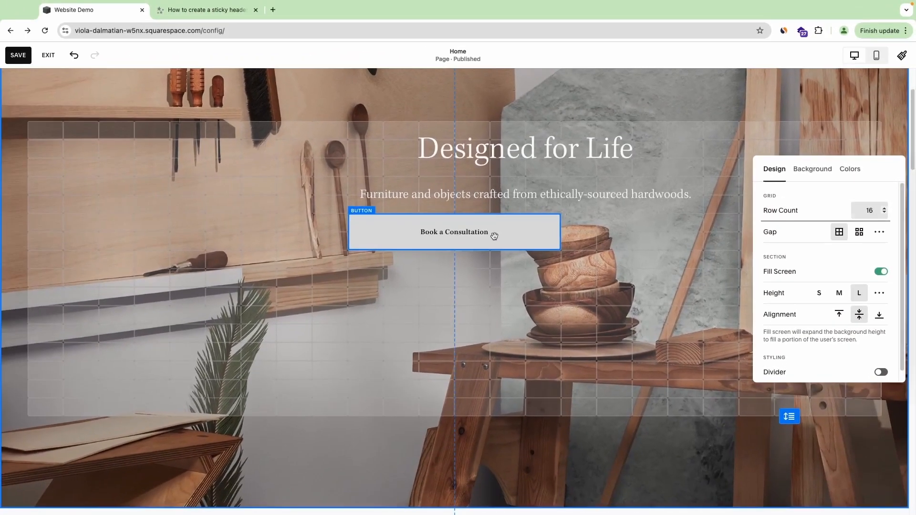
pyautogui.moveTo(493, 236); pyautogui.dragTo(504, 328)
pyautogui.moveTo(496, 176); pyautogui.dragTo(450, 228)
pyautogui.scroll(2, 477, 267)
pyautogui.moveTo(503, 301)
pyautogui.mouseDown()
pyautogui.moveTo(405, 300)
pyautogui.moveTo(517, 302)
pyautogui.moveTo(503, 305)
pyautogui.mouseUp()
pyautogui.scroll(-1, 503, 305)
pyautogui.click(89, 234)
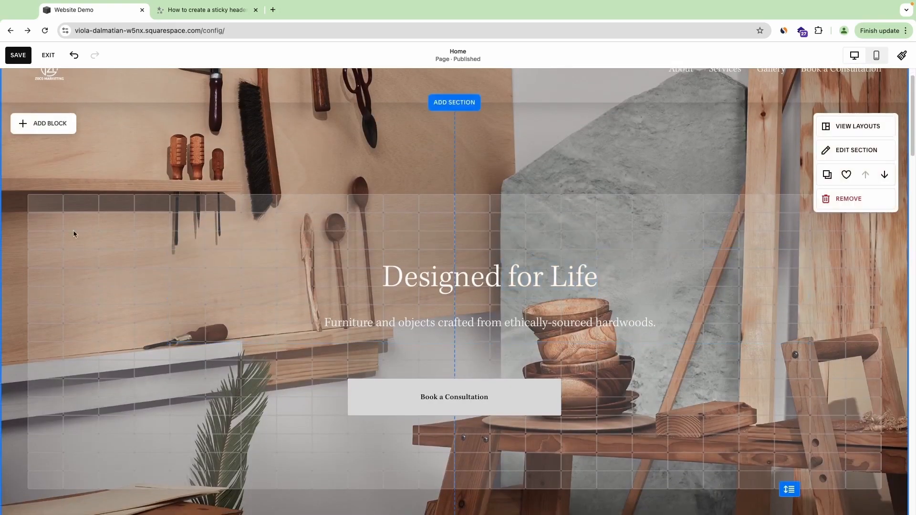
# Set the hero section's grid to the layout with gaps between cells.
pyautogui.click(854, 150)
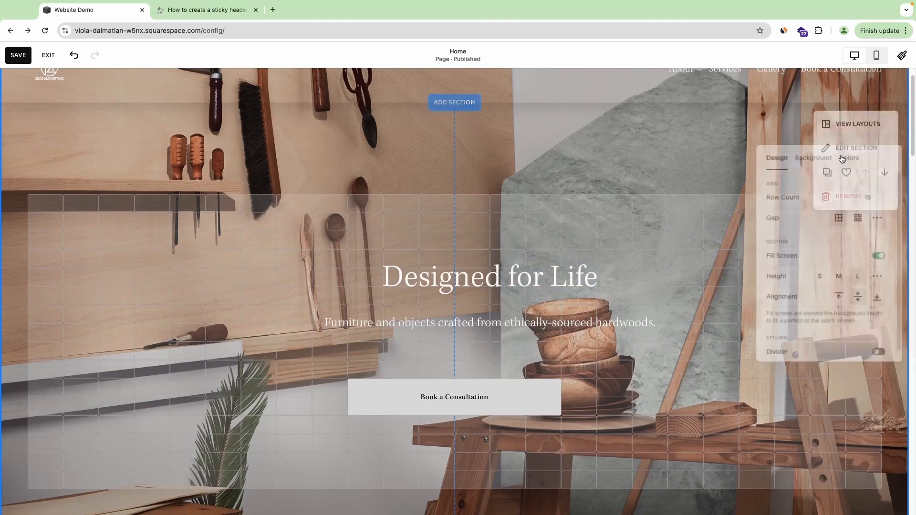
pyautogui.click(865, 220)
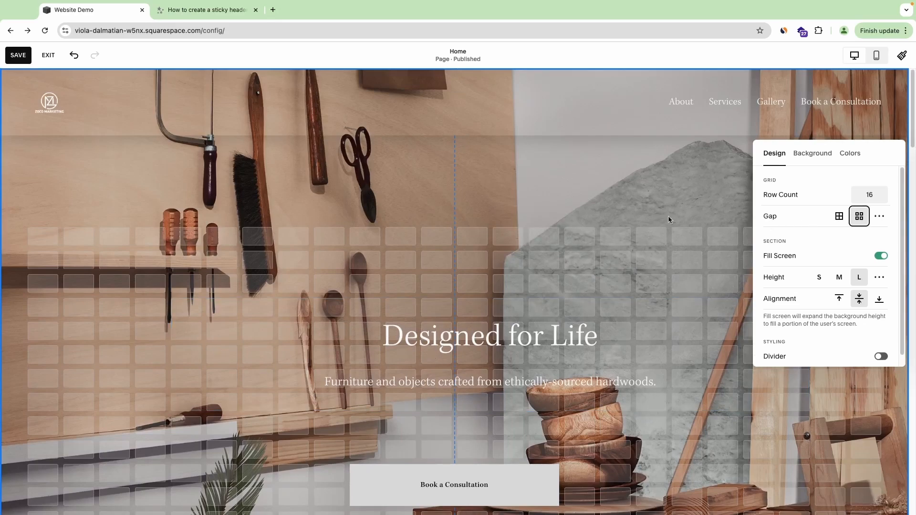
# Move the Designed for Life text block about three rows up and one column left so it is centred horizontally in the hero section.
pyautogui.click(561, 175)
pyautogui.scroll(-2, 436, 227)
pyautogui.moveTo(466, 259); pyautogui.dragTo(454, 193)
pyautogui.scroll(2, 453, 210)
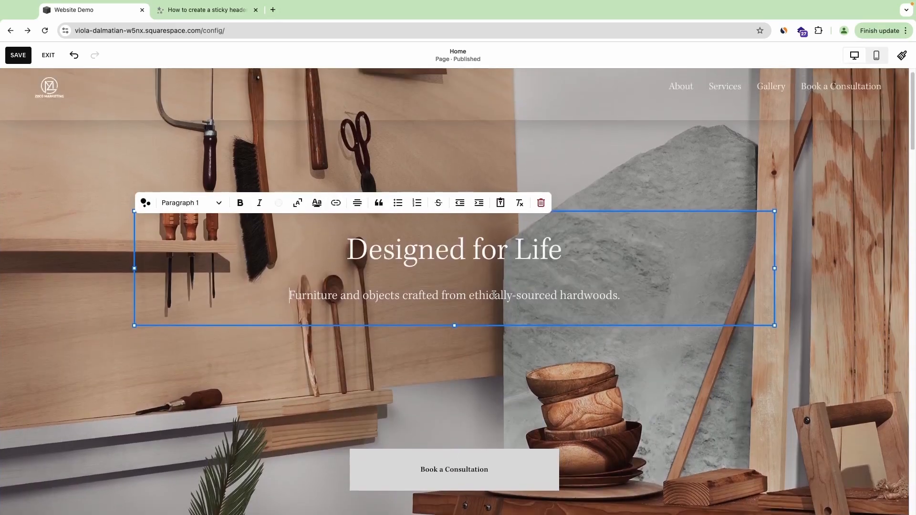
pyautogui.write('g')
pyautogui.press('BackSpace')
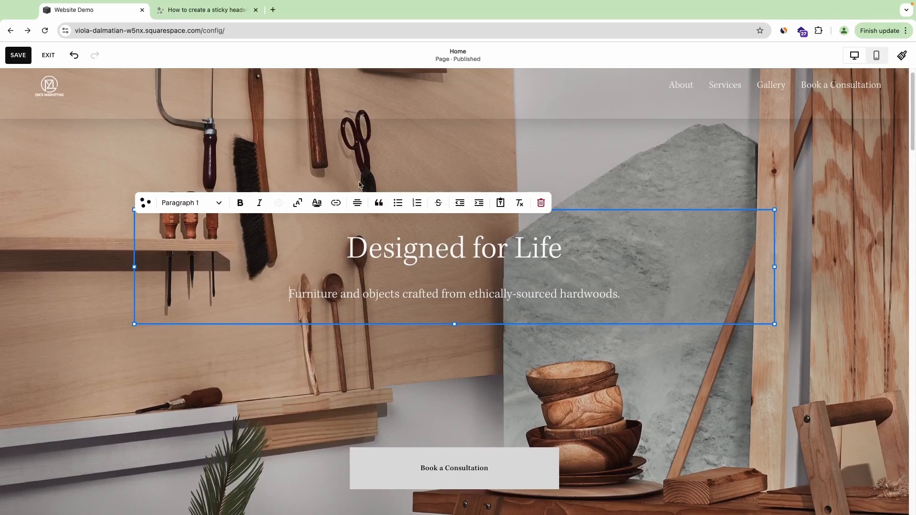
pyautogui.press('Escape')
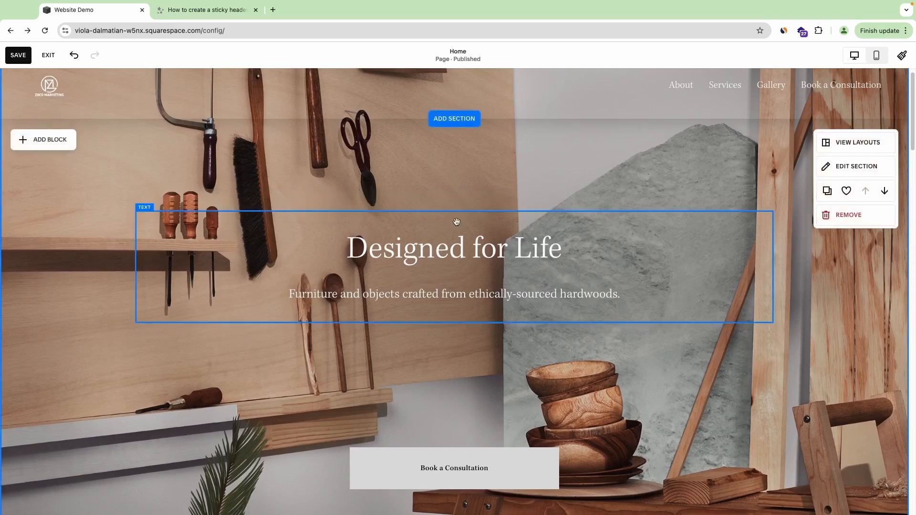
# Reduce the hero section's grid row count to 12.
pyautogui.scroll(-2, 451, 253)
pyautogui.scroll(1, 780, 184)
pyautogui.click(861, 118)
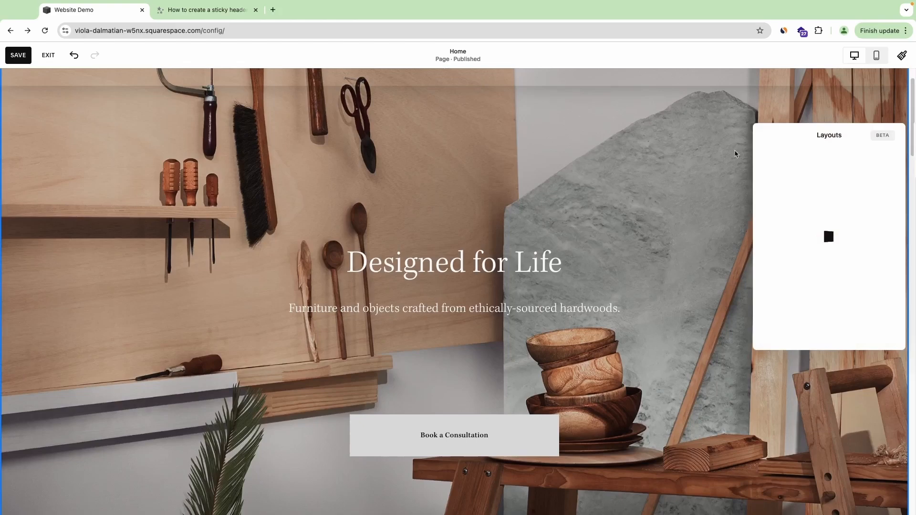
pyautogui.click(765, 135)
pyautogui.click(838, 140)
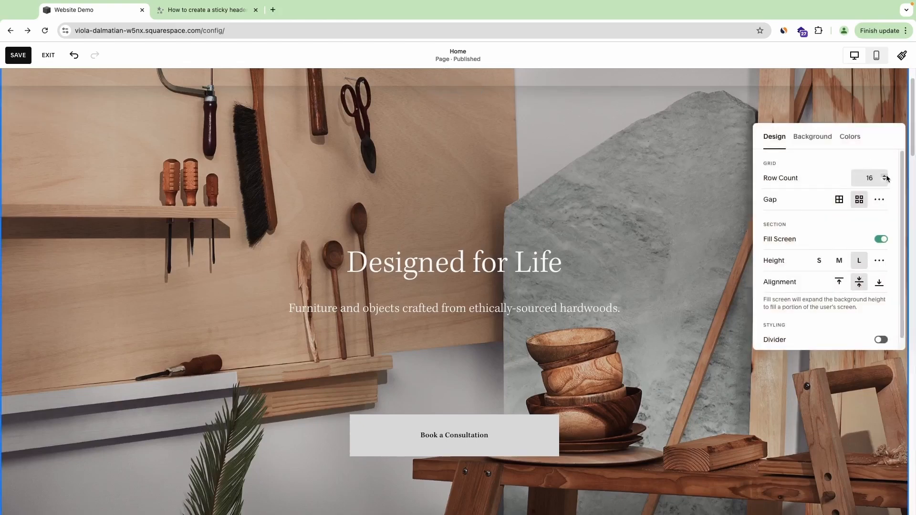
pyautogui.click(885, 181)
pyautogui.click(885, 180)
pyautogui.click(885, 181)
pyautogui.click(885, 181)
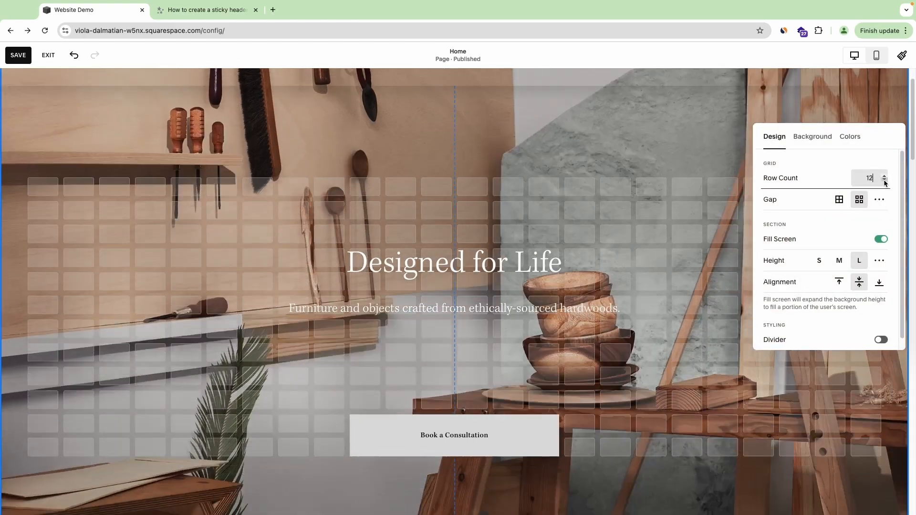
# Move the Designed for Life text about two rows up and the Book a Consultation button about four rows up.
pyautogui.click(387, 161)
pyautogui.moveTo(391, 263); pyautogui.dragTo(392, 215)
pyautogui.moveTo(428, 432); pyautogui.dragTo(430, 329)
pyautogui.click(703, 149)
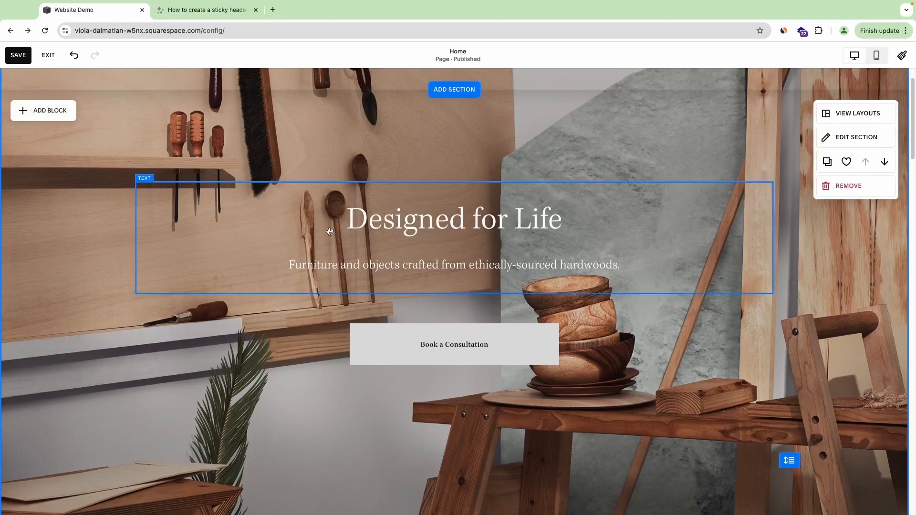
pyautogui.click(241, 219)
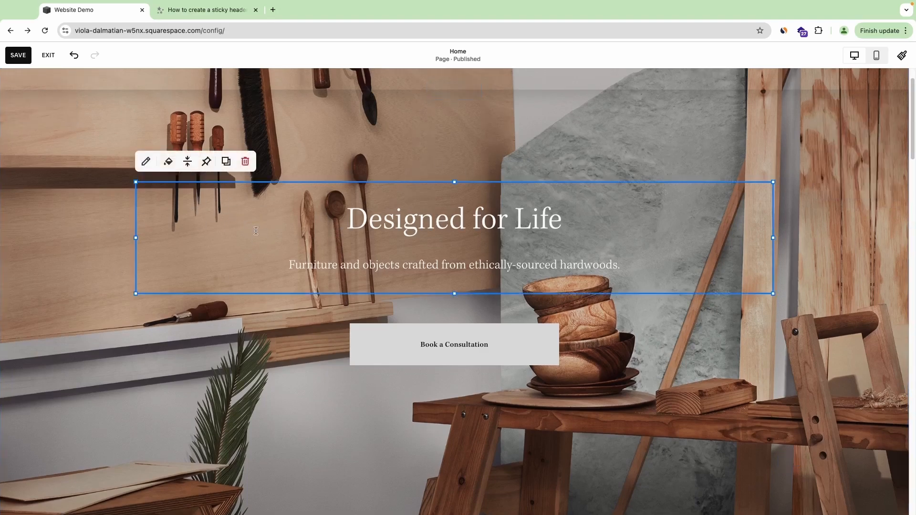
pyautogui.click(590, 133)
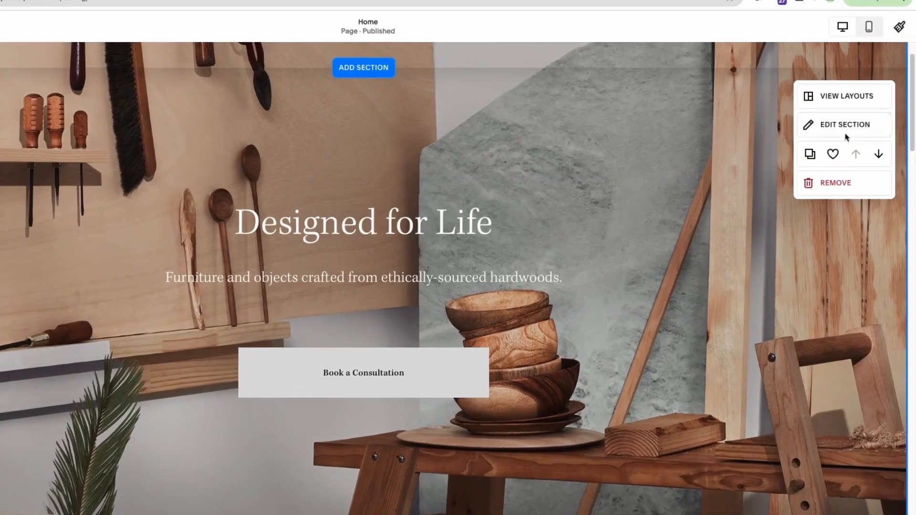
# Switch the hero section's Fill Screen option off and back on.
pyautogui.click(845, 126)
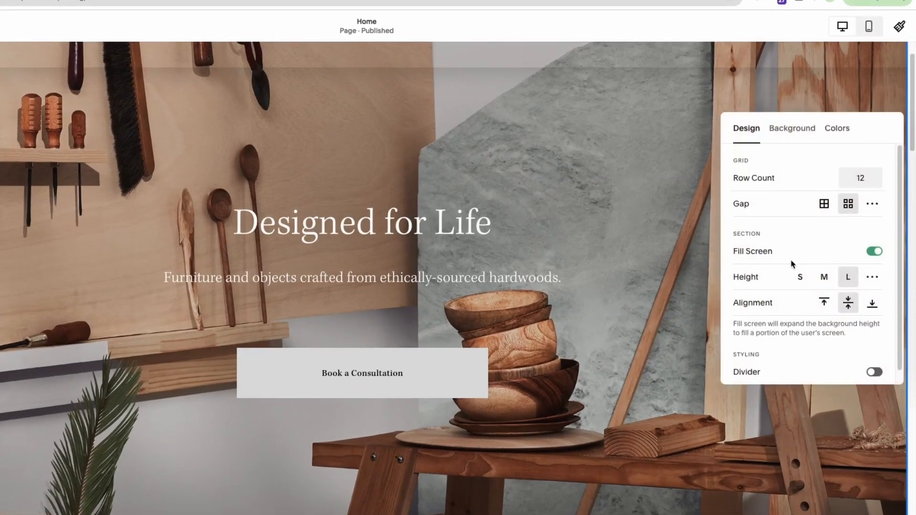
pyautogui.scroll(-1, 792, 269)
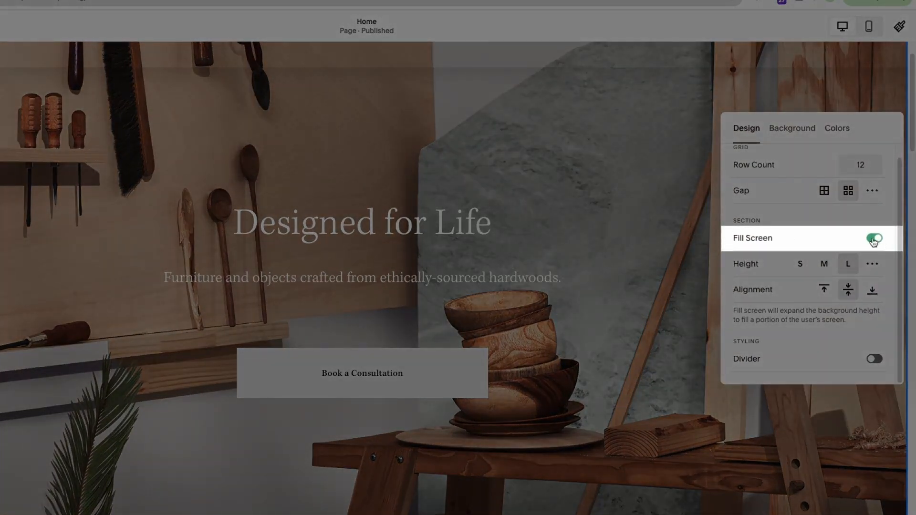
pyautogui.click(873, 240)
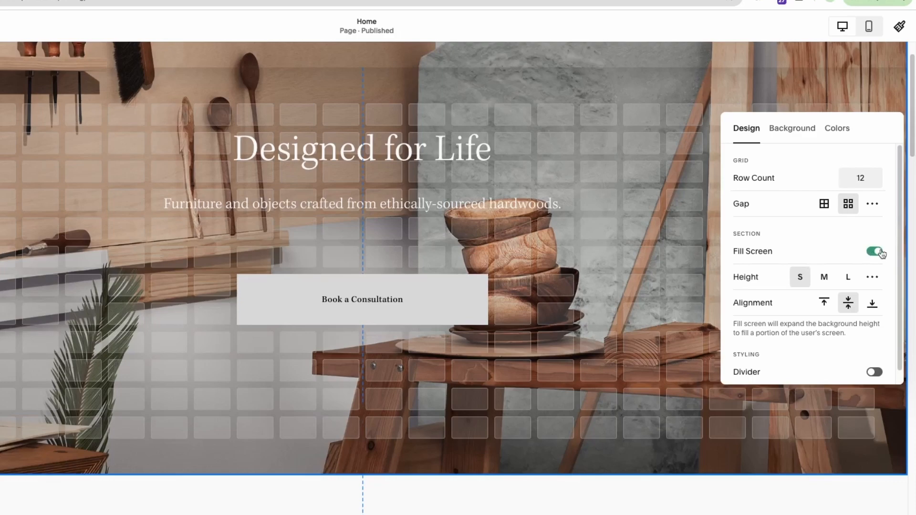
pyautogui.click(882, 252)
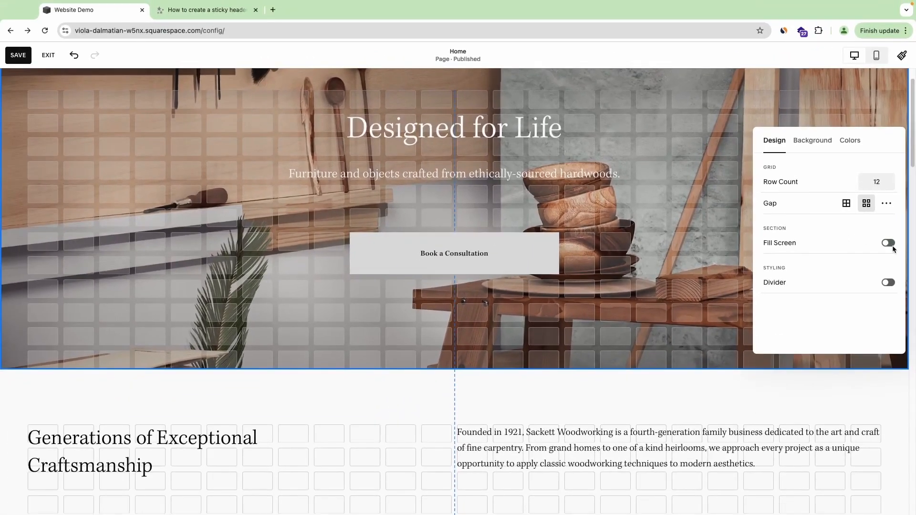
pyautogui.click(887, 244)
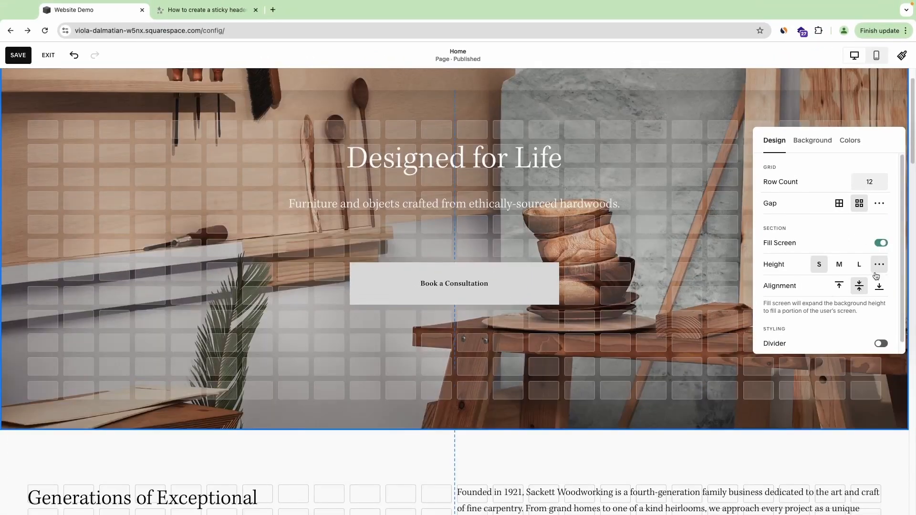
# Enable a divider on the hero section and check its shape along the section's lower edge.
pyautogui.click(881, 332)
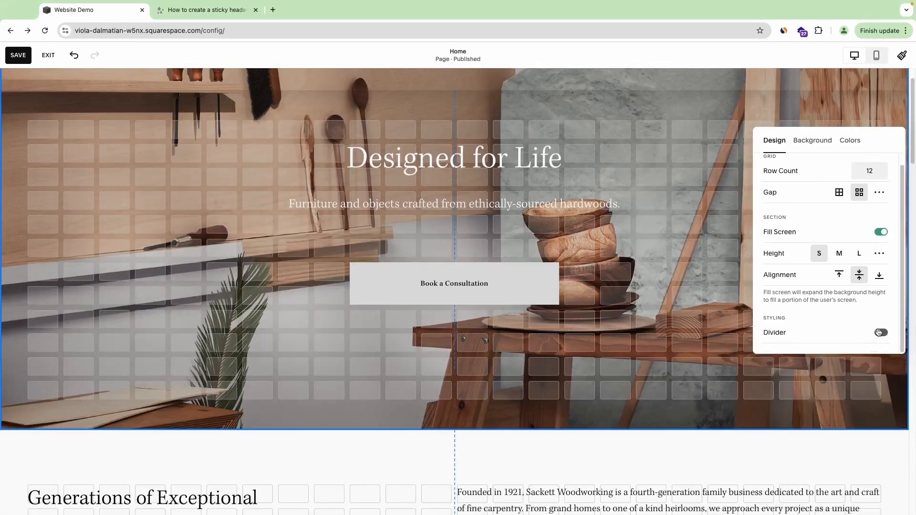
pyautogui.scroll(-4, 387, 322)
pyautogui.scroll(5, 91, 214)
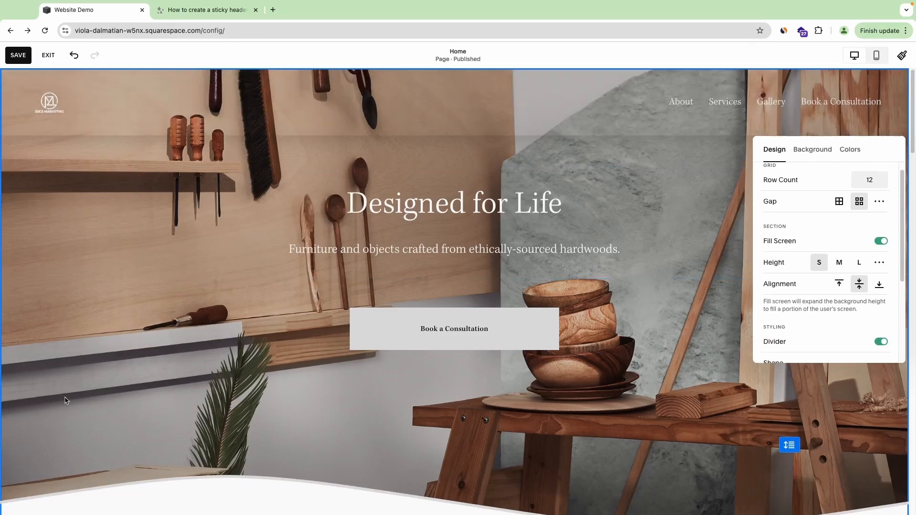
pyautogui.scroll(-3, 68, 345)
pyautogui.scroll(-3, 813, 285)
# Try the pointed-peak shape for the hero section's divider and shuffle its settings.
pyautogui.click(831, 223)
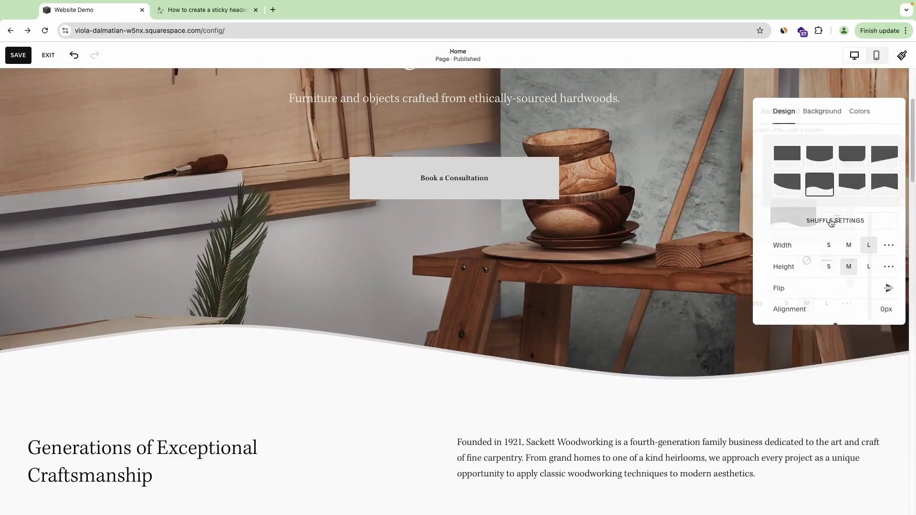
pyautogui.click(777, 156)
pyautogui.click(811, 159)
pyautogui.click(874, 157)
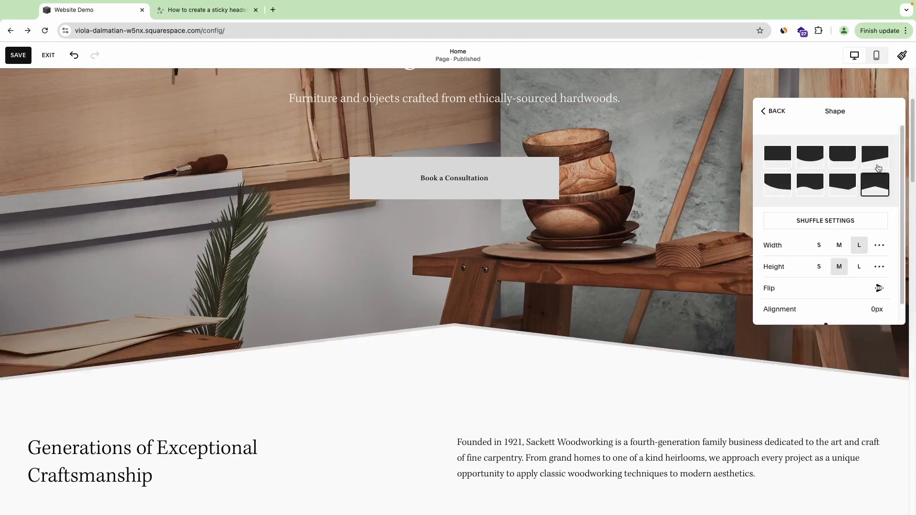
pyautogui.click(823, 221)
pyautogui.scroll(1, 313, 336)
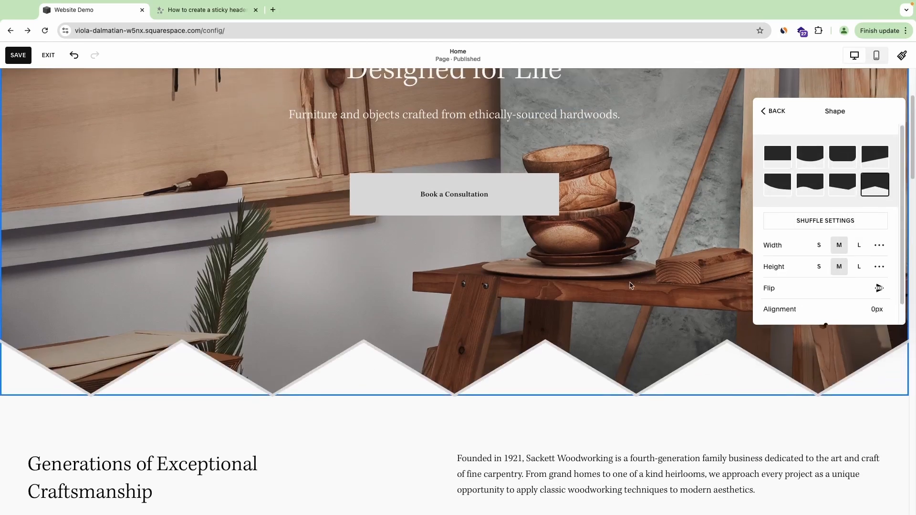
pyautogui.click(769, 117)
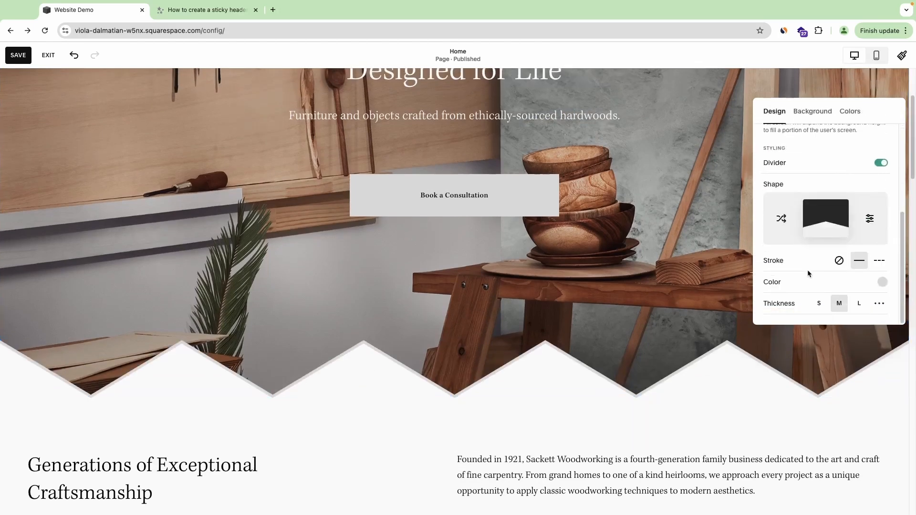
# Compare curved, sloped and pointed shapes for the hero section's divider and apply the straight shape.
pyautogui.click(819, 222)
pyautogui.click(808, 163)
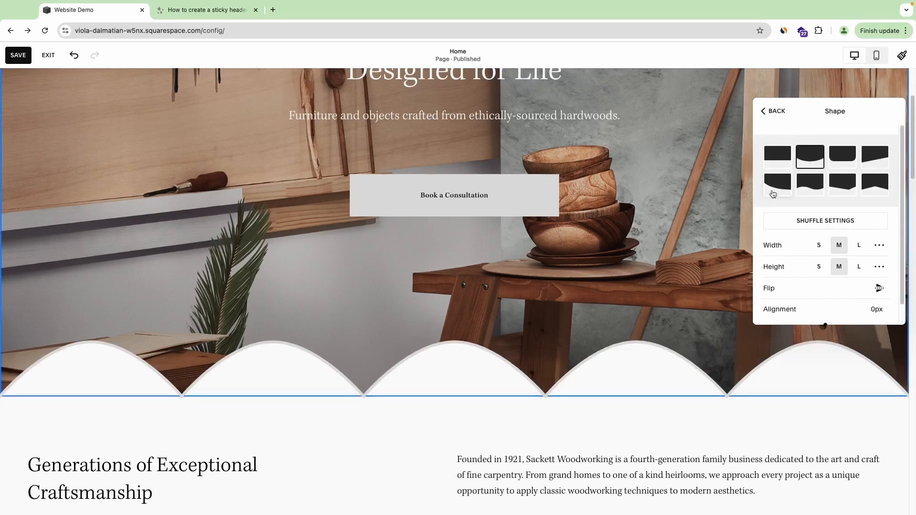
pyautogui.click(777, 166)
pyautogui.click(788, 193)
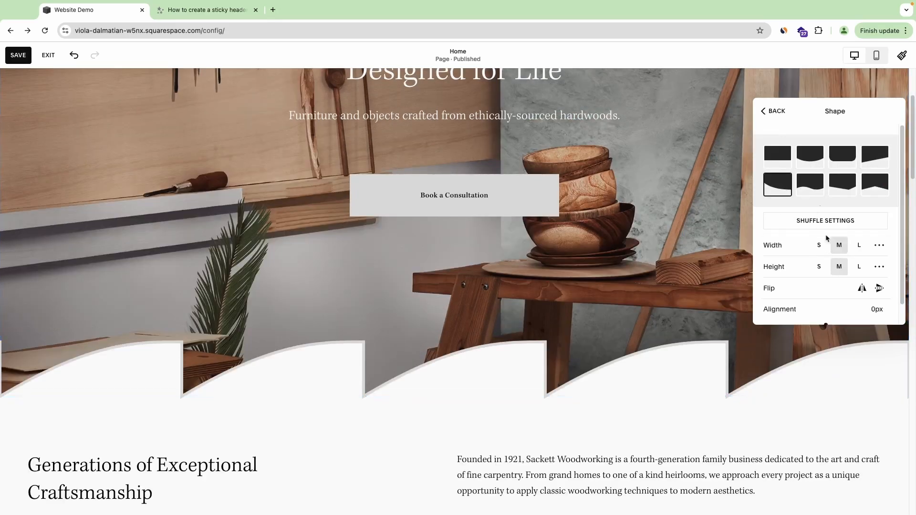
pyautogui.click(806, 187)
pyautogui.click(865, 186)
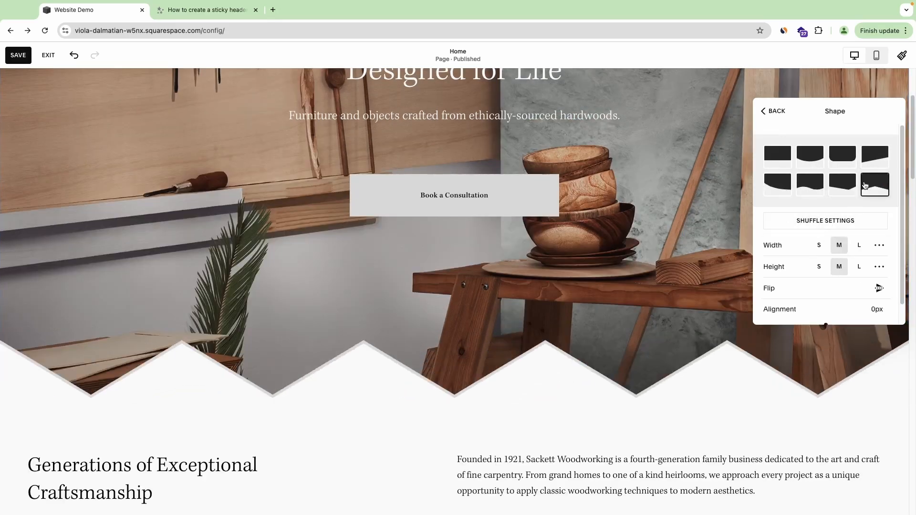
pyautogui.click(784, 158)
pyautogui.scroll(3, 317, 256)
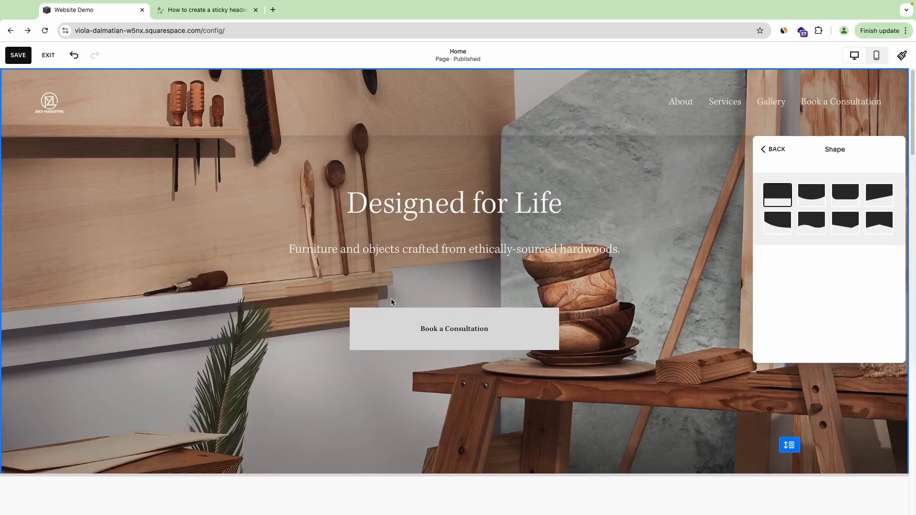
pyautogui.click(773, 149)
# Set the focal point of the hero section's background image near the picture's lower-right corner.
pyautogui.click(806, 151)
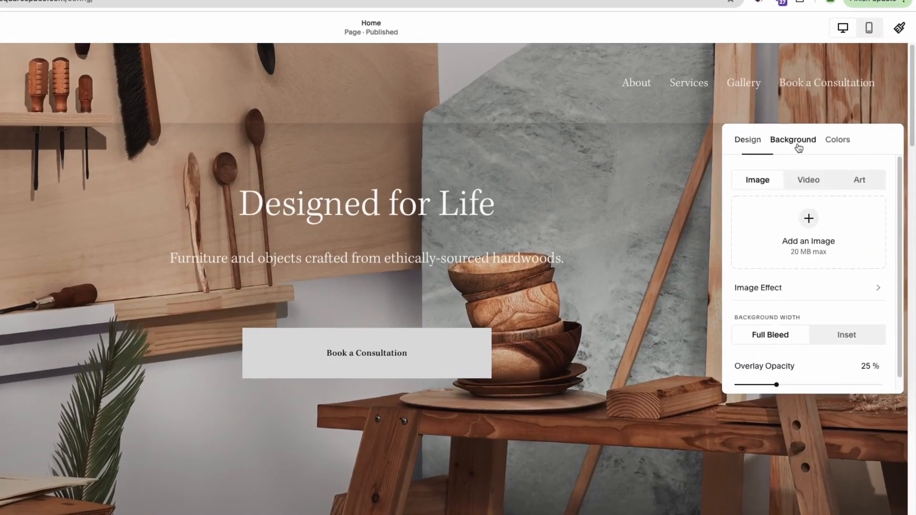
pyautogui.scroll(-1, 818, 247)
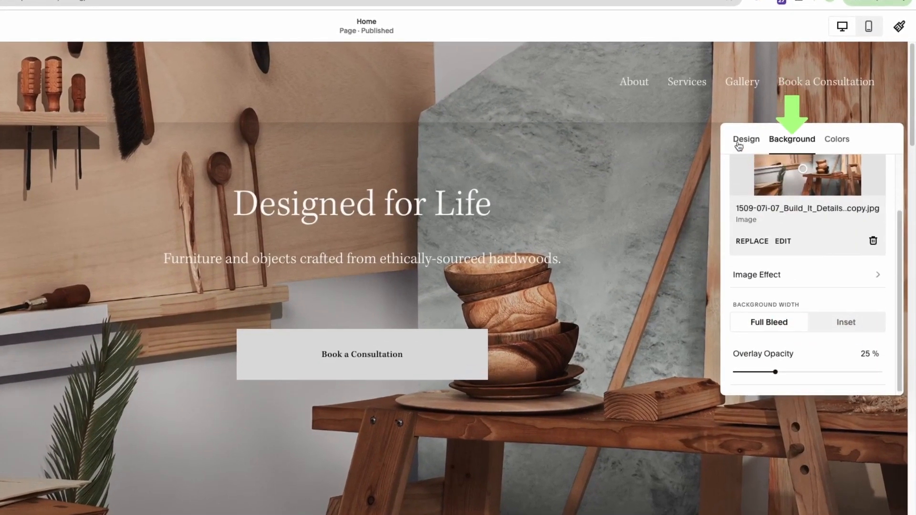
pyautogui.scroll(2, 799, 258)
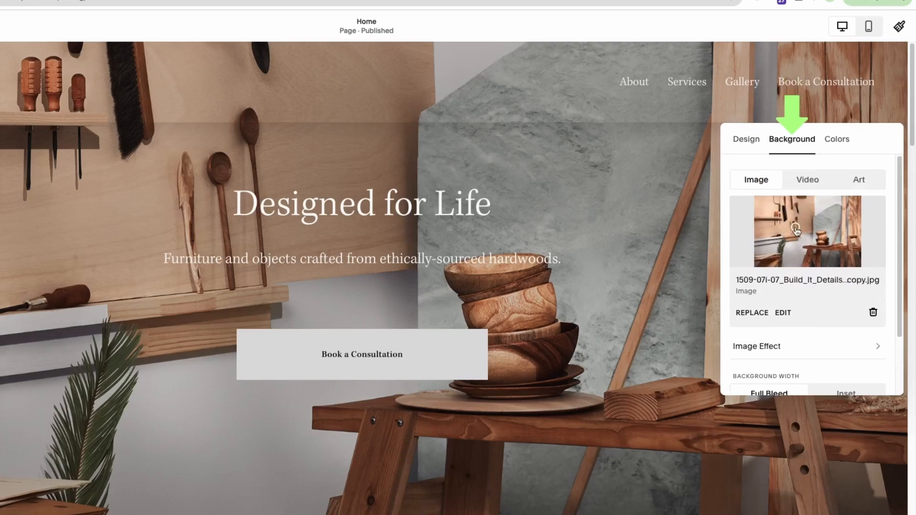
pyautogui.click(795, 229)
pyautogui.moveTo(807, 235); pyautogui.dragTo(855, 261)
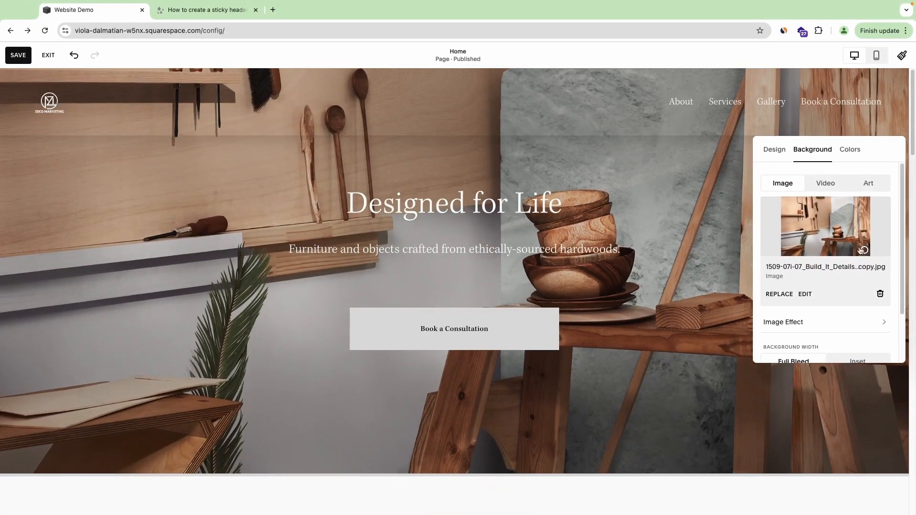
pyautogui.scroll(-1, 818, 253)
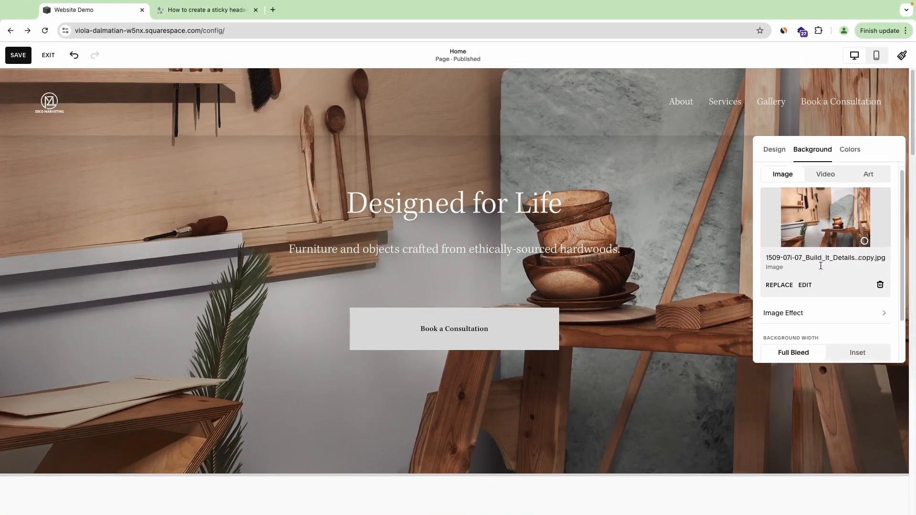
# Open the image library to replace the hero section's background image and browse the free images.
pyautogui.click(768, 278)
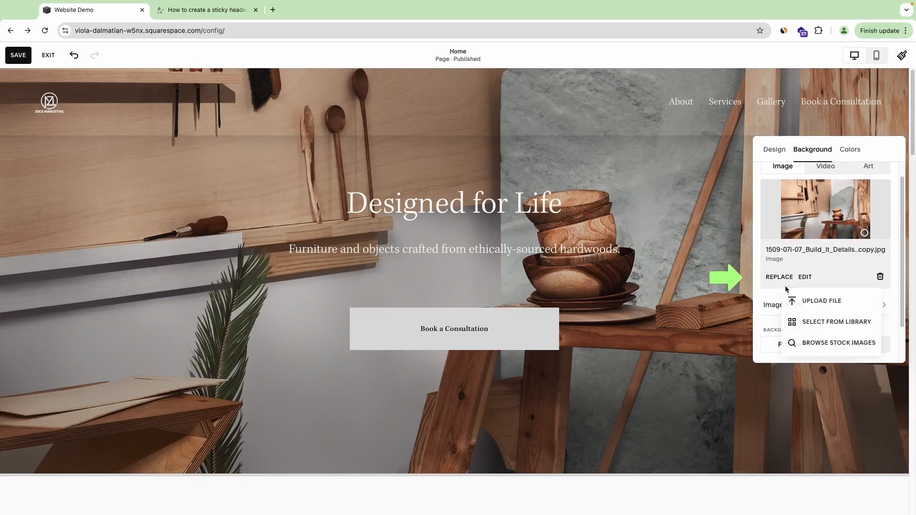
pyautogui.click(822, 323)
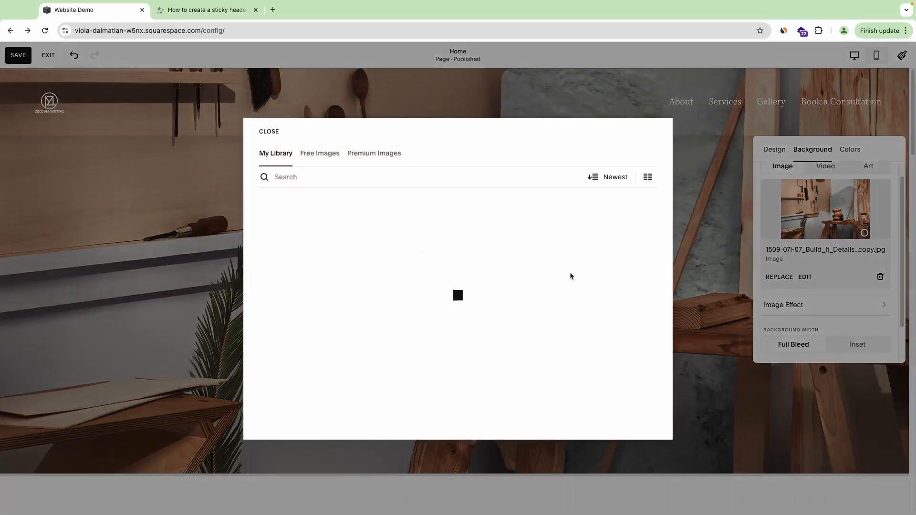
pyautogui.click(320, 154)
pyautogui.scroll(-6, 419, 296)
pyautogui.scroll(-5, 418, 296)
pyautogui.scroll(15, 339, 321)
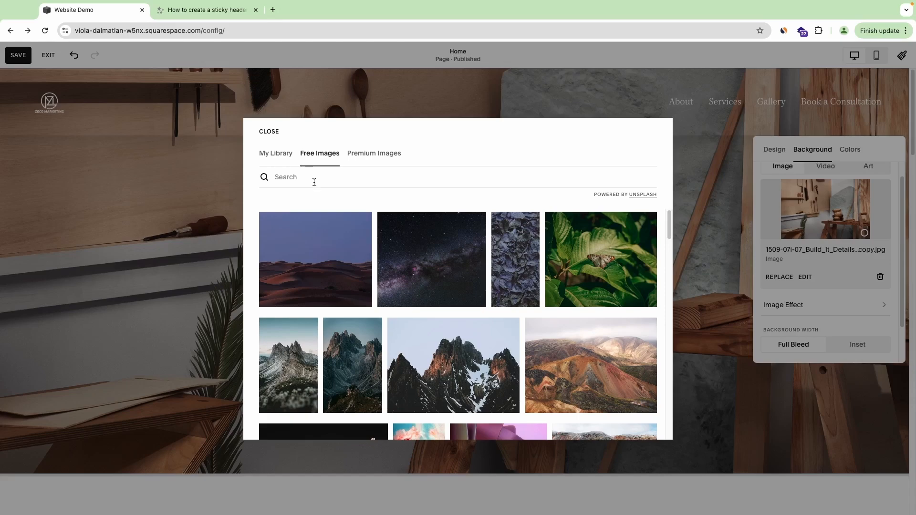
# Search the free images for woodworking and use the picture of carving tools on a wooden table as the hero background.
pyautogui.scroll(-1, 305, 178)
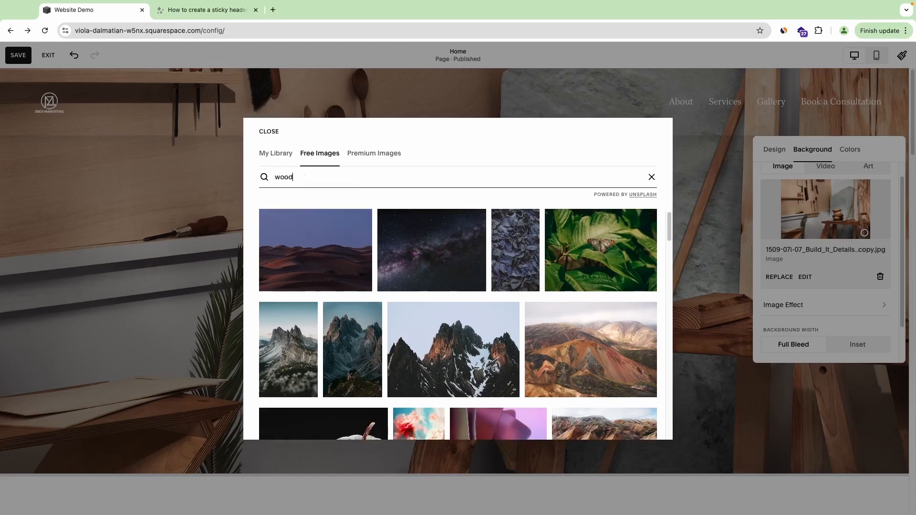
pyautogui.write('working')
pyautogui.scroll(-10, 358, 321)
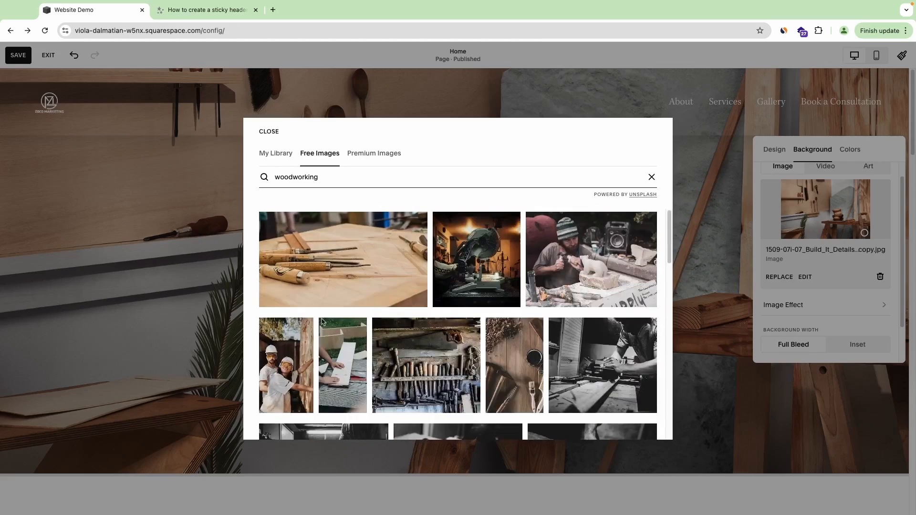
pyautogui.click(329, 276)
pyautogui.click(563, 288)
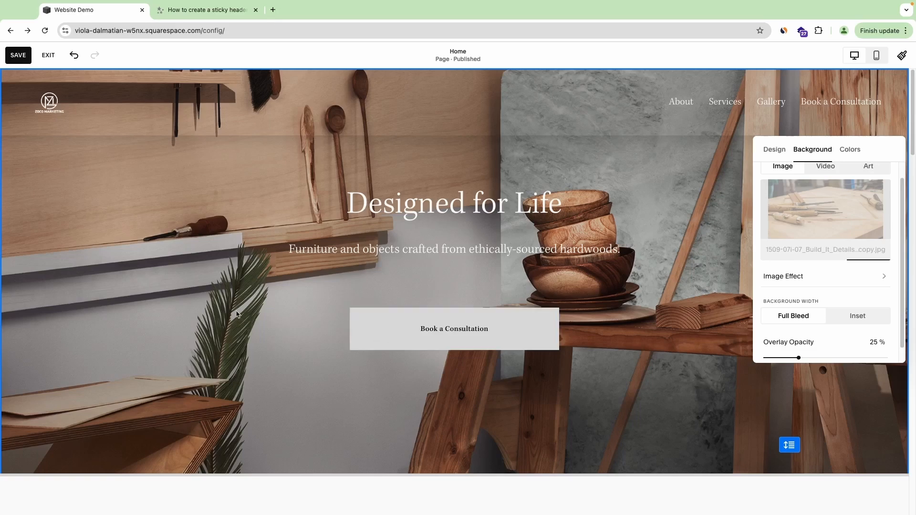
# Undo the replacement of the hero section's background image.
pyautogui.scroll(-3, 259, 270)
pyautogui.scroll(3, 259, 271)
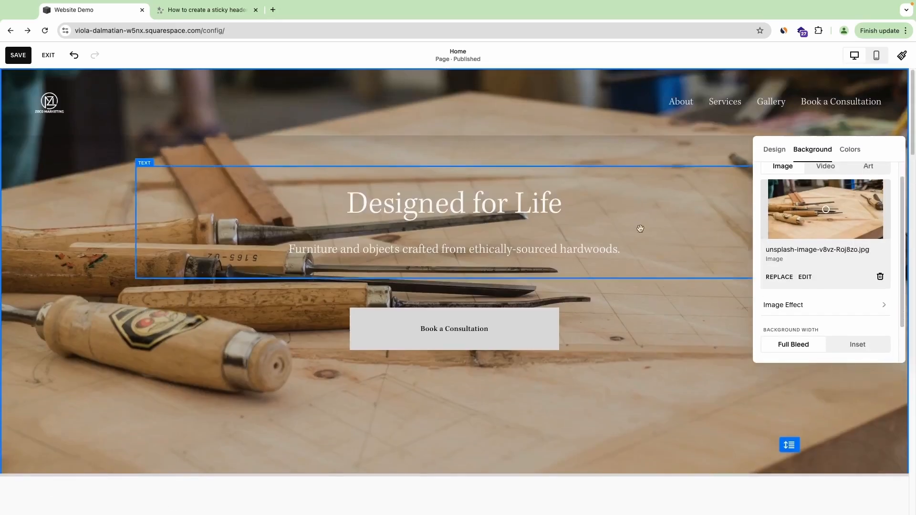
pyautogui.click(74, 55)
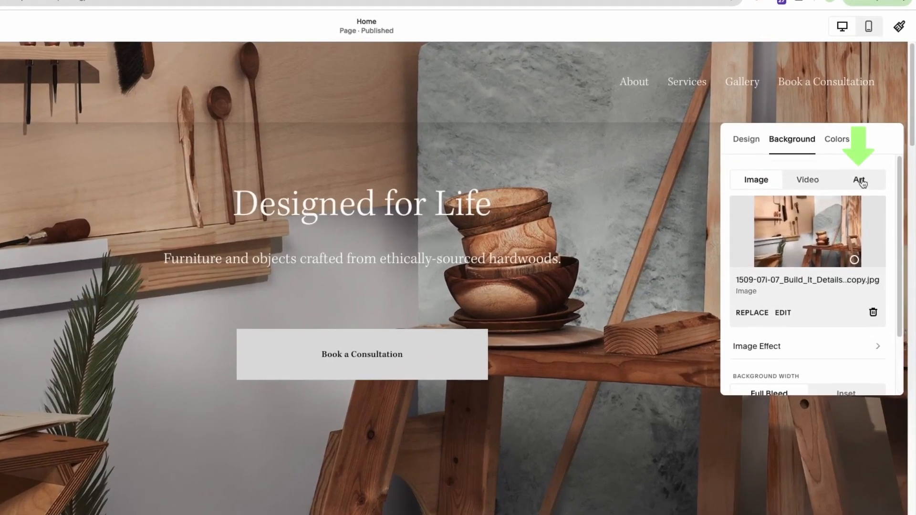
# Try several generative art backgrounds on the hero section and switch back to the image background.
pyautogui.click(871, 185)
pyautogui.click(851, 258)
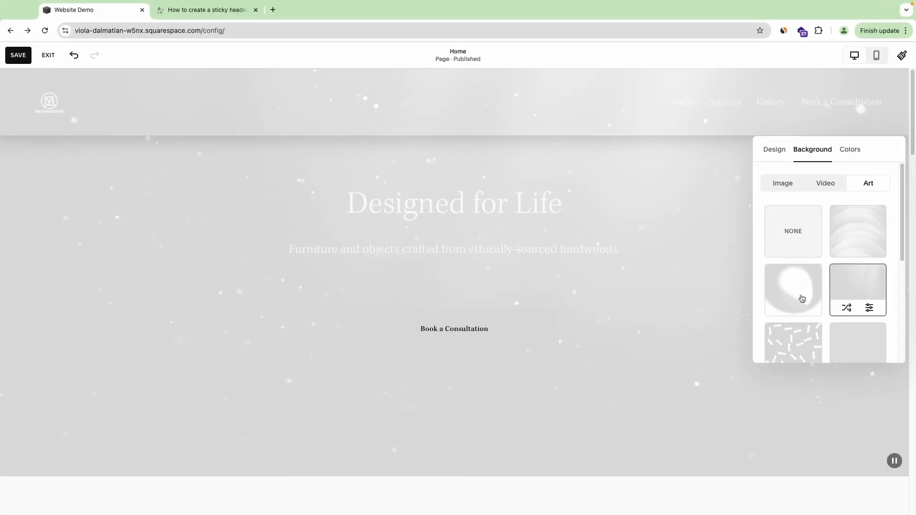
pyautogui.click(776, 317)
pyautogui.click(795, 341)
pyautogui.click(857, 344)
pyautogui.click(783, 185)
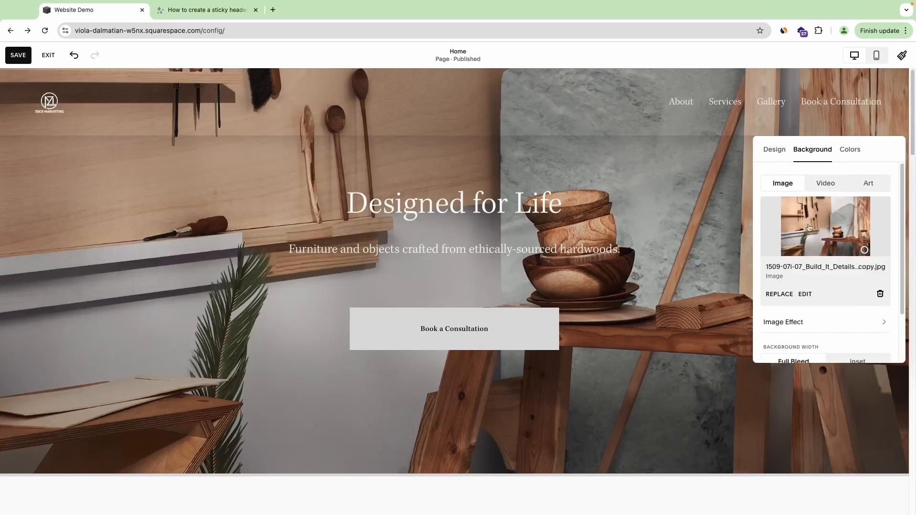
# Review the color themes offered for the hero section.
pyautogui.click(850, 151)
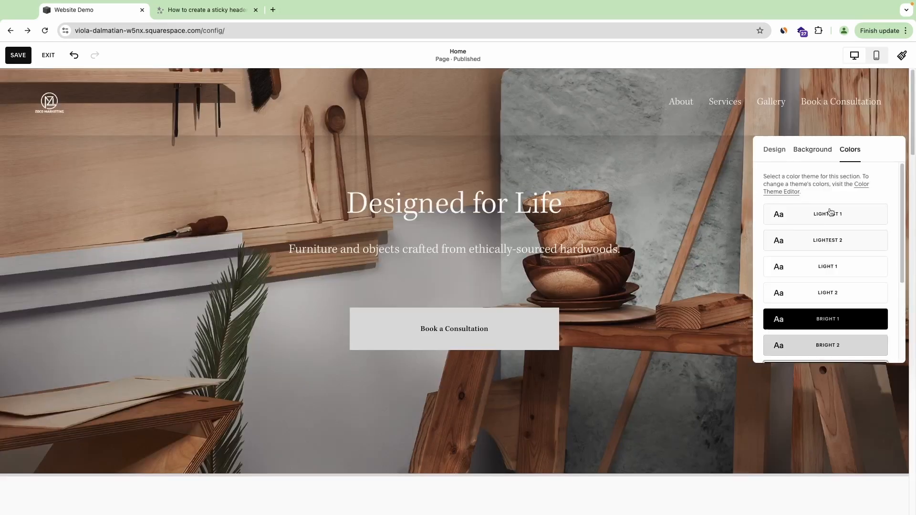
pyautogui.scroll(-3, 820, 257)
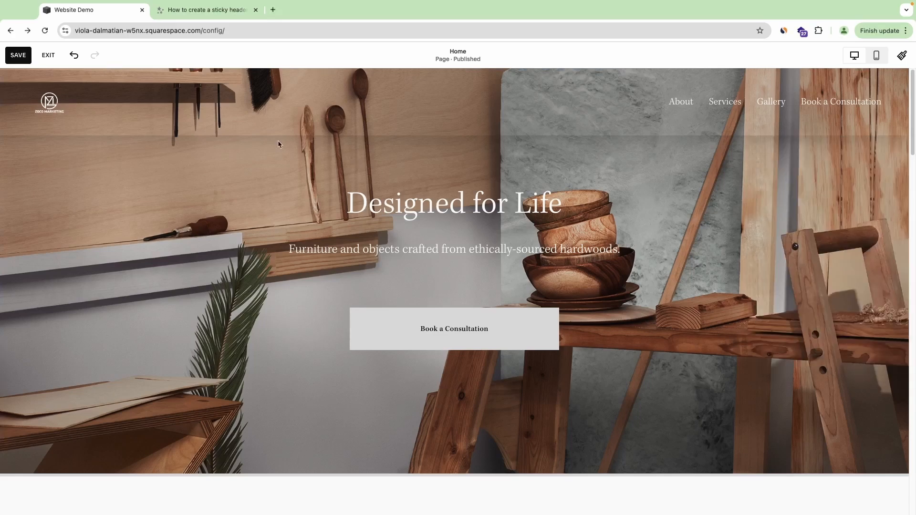
# Browse the available blocks, try a Button block beside the hero's Book a Consultation button and remove it.
pyautogui.moveTo(271, 149)
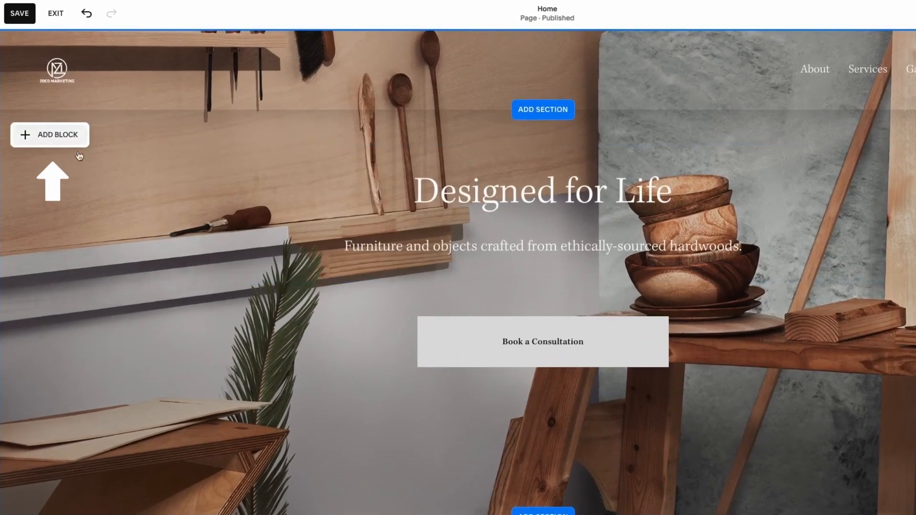
pyautogui.click(55, 141)
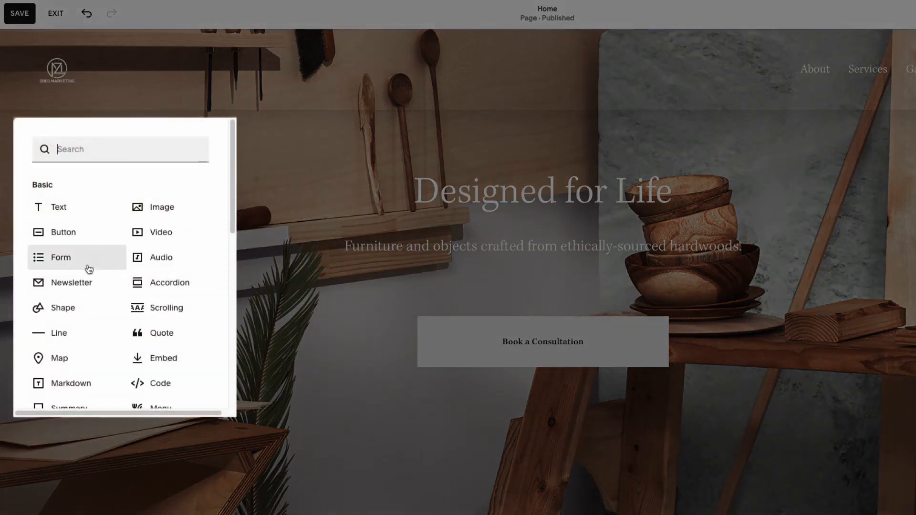
pyautogui.scroll(-10, 89, 270)
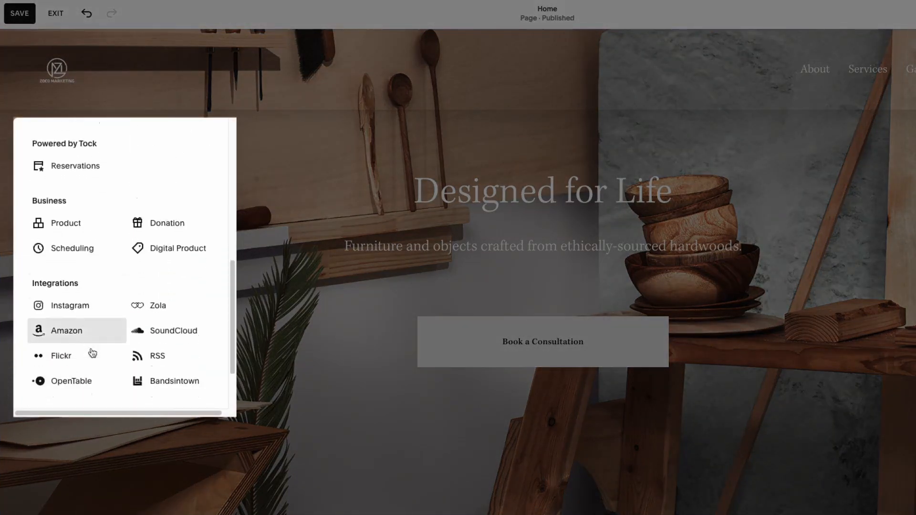
pyautogui.scroll(10, 159, 303)
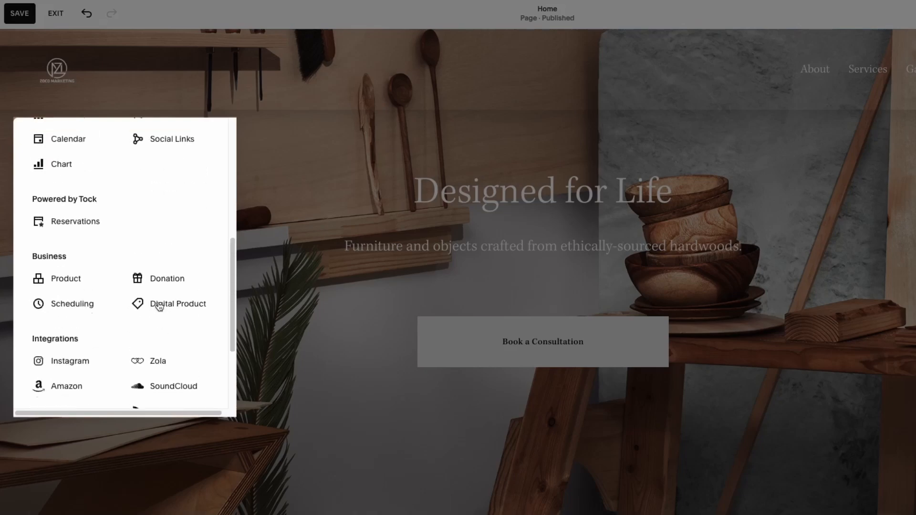
pyautogui.scroll(2, 100, 311)
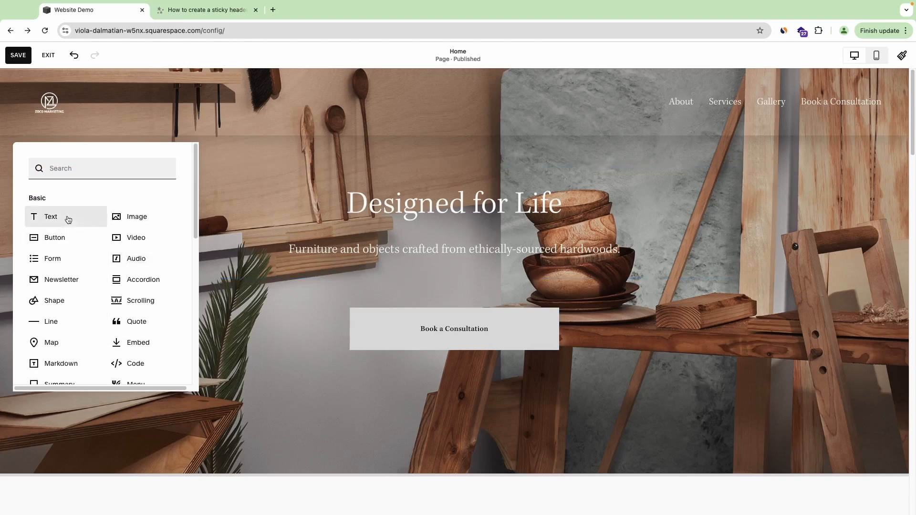
pyautogui.scroll(-1, 139, 265)
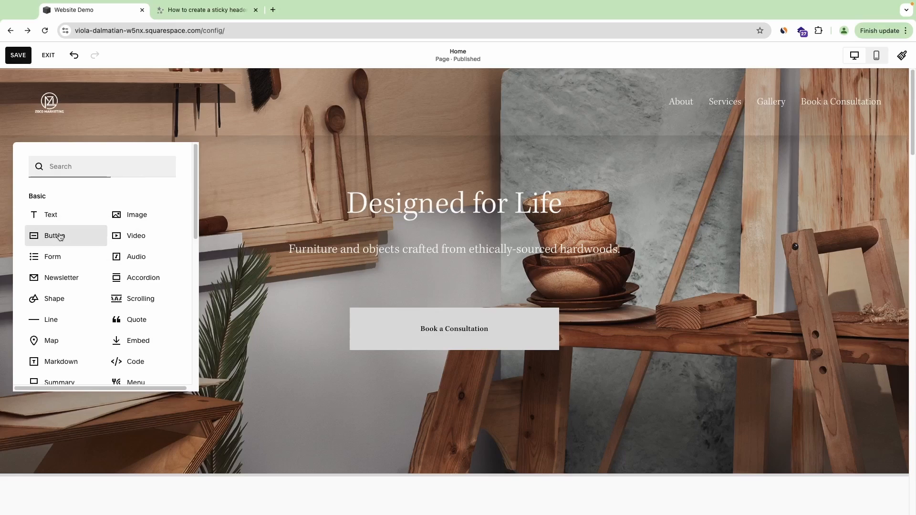
pyautogui.click(59, 237)
pyautogui.moveTo(97, 187); pyautogui.dragTo(212, 308)
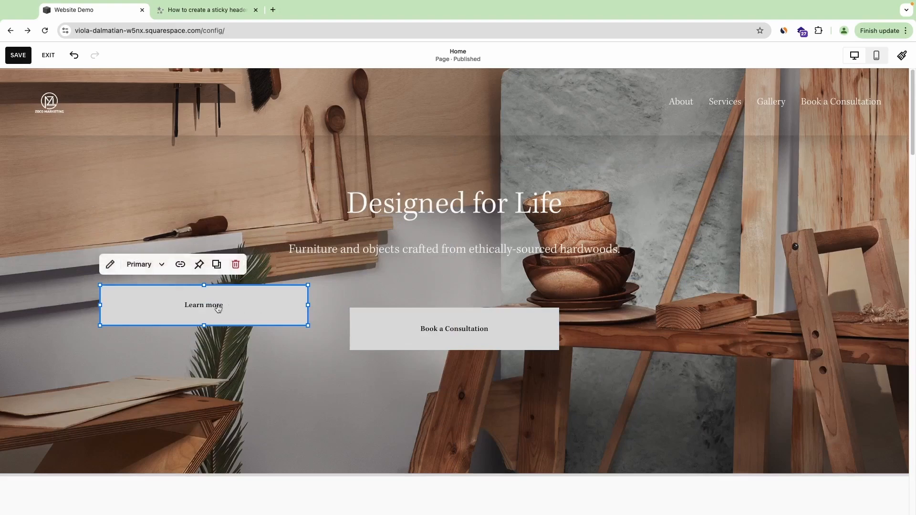
pyautogui.click(272, 288)
# Compare the Primary and Secondary styles on the hero's Book a Consultation button and keep Secondary.
pyautogui.click(408, 331)
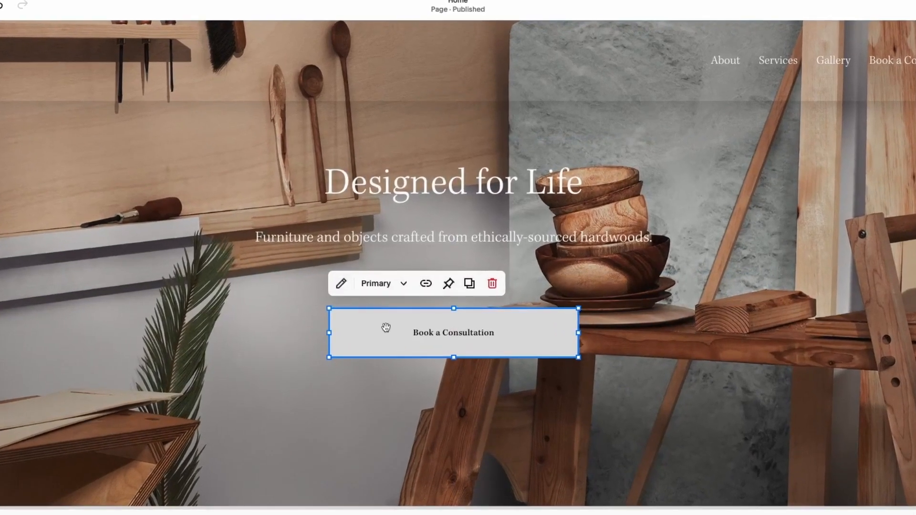
pyautogui.click(402, 286)
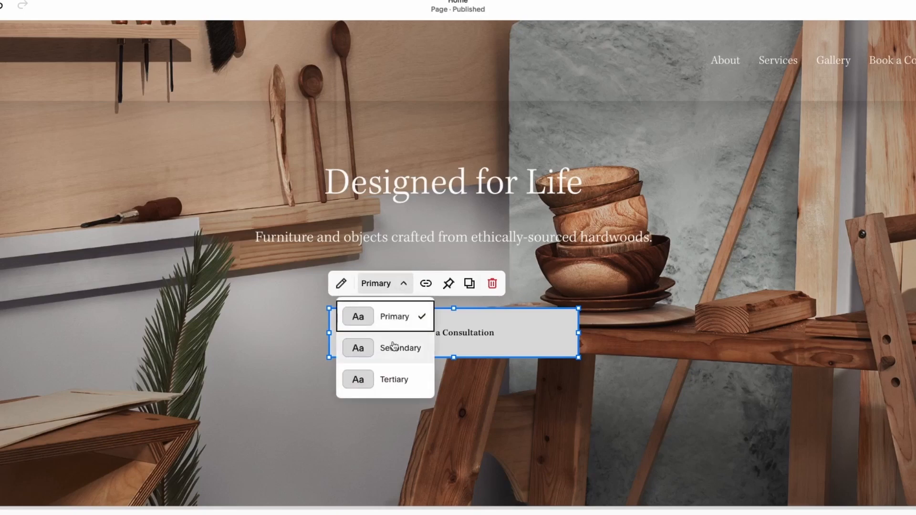
pyautogui.click(392, 348)
pyautogui.click(412, 289)
pyautogui.click(394, 319)
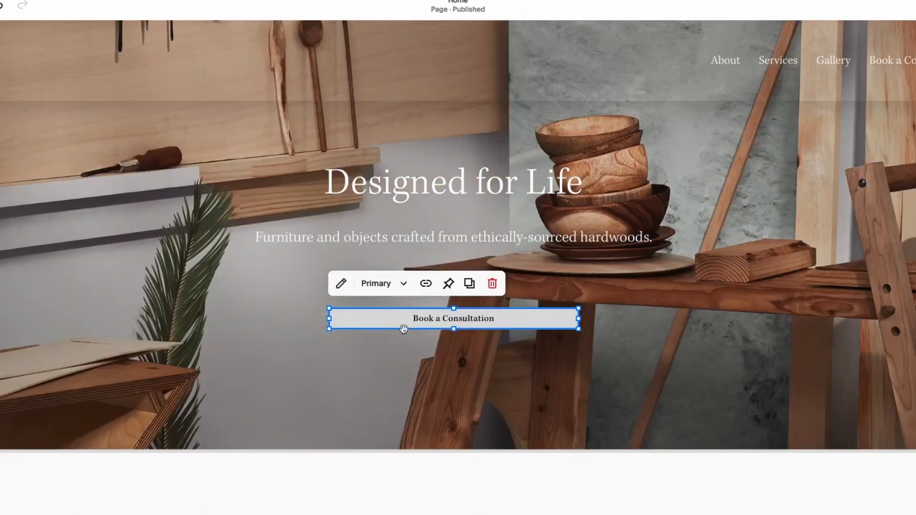
pyautogui.click(405, 286)
pyautogui.click(261, 261)
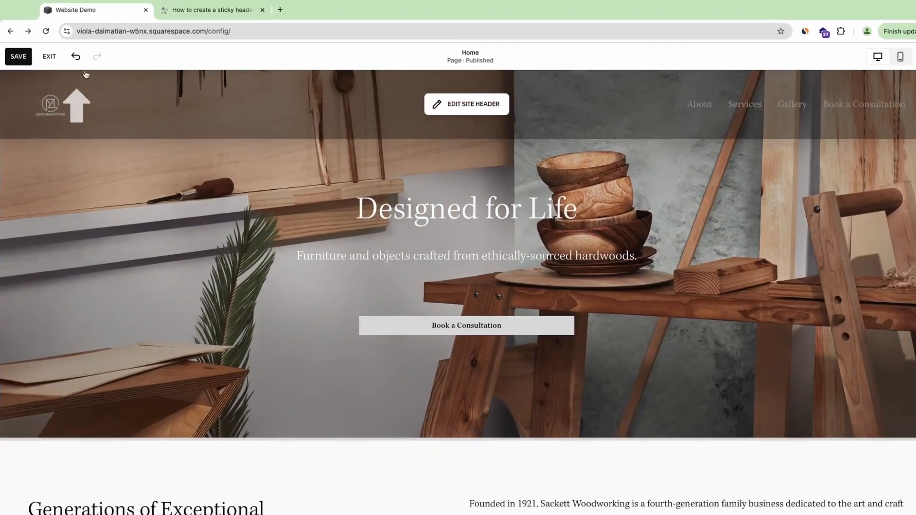
pyautogui.click(63, 48)
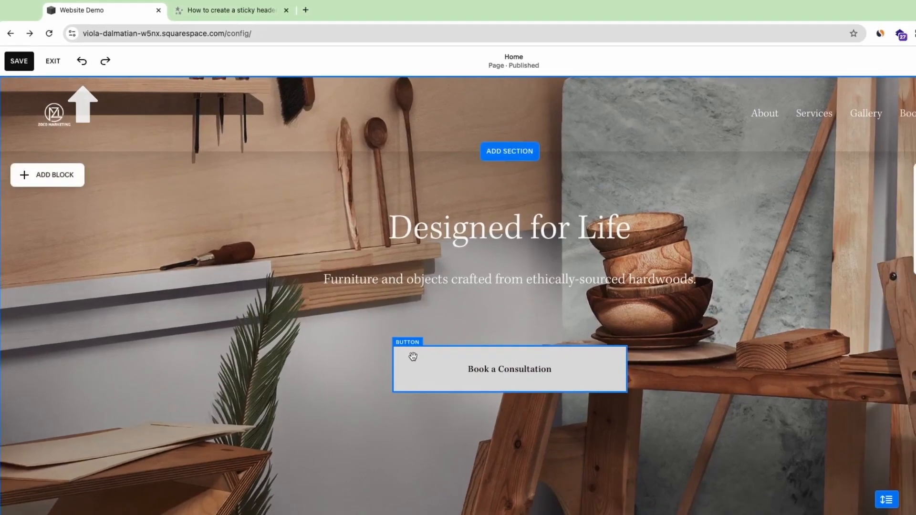
# Remove the Book a Consultation button's existing link and link it to the Services page, /services.
pyautogui.click(413, 356)
pyautogui.click(494, 323)
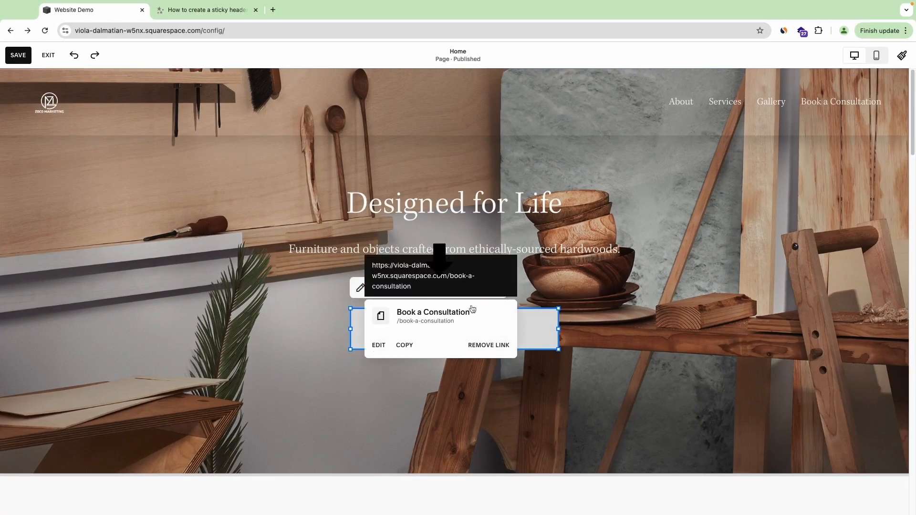
pyautogui.click(488, 346)
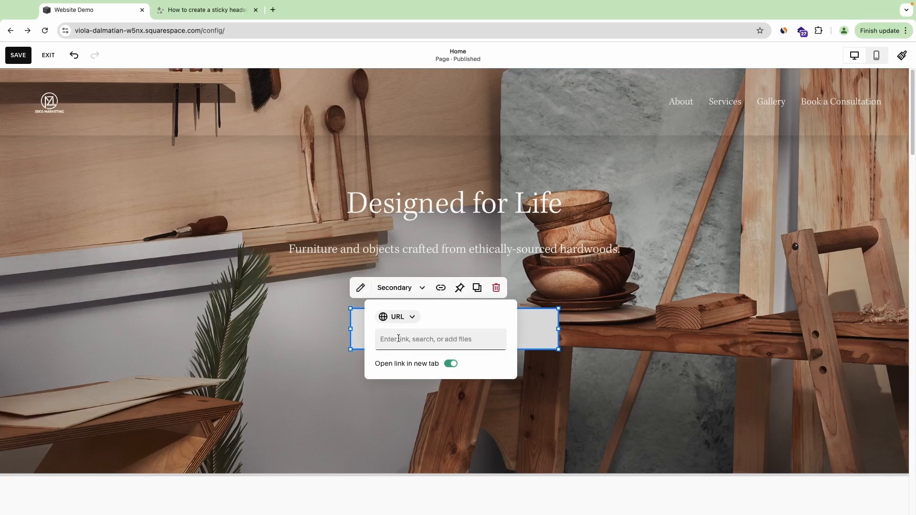
pyautogui.click(401, 338)
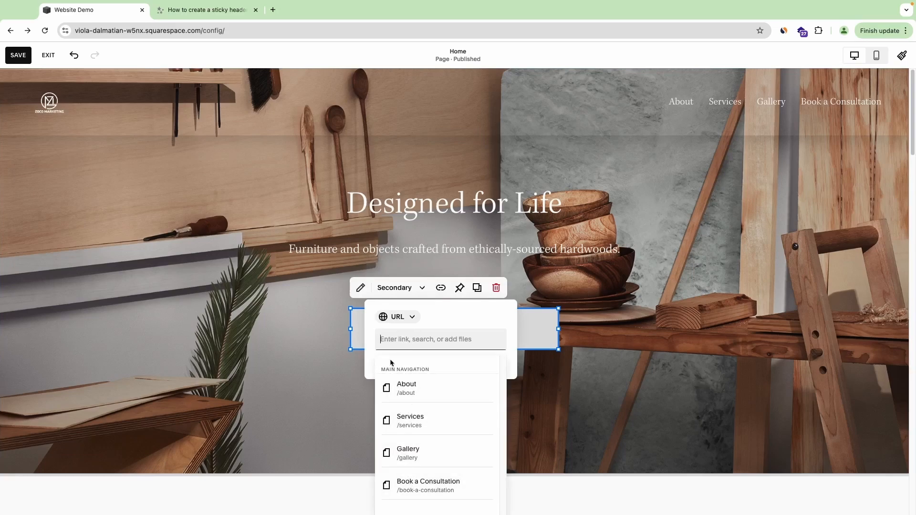
pyautogui.click(420, 418)
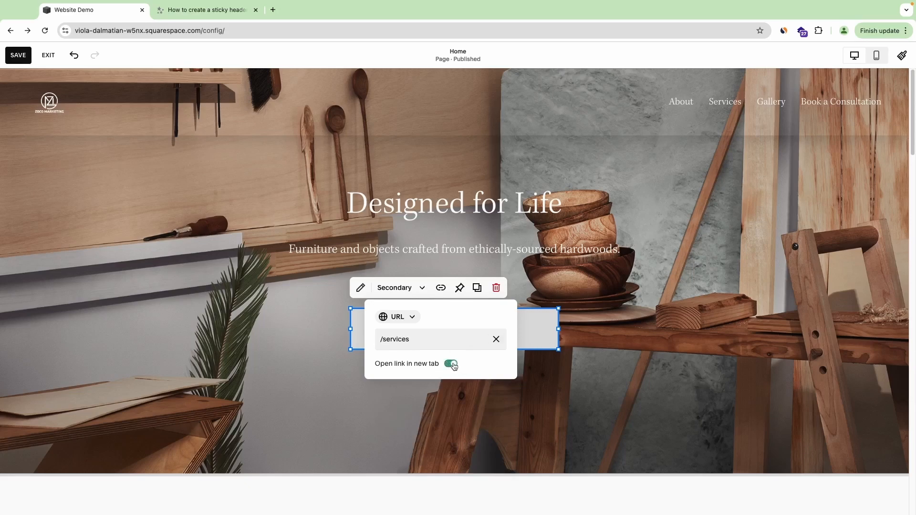
pyautogui.click(546, 367)
pyautogui.click(415, 341)
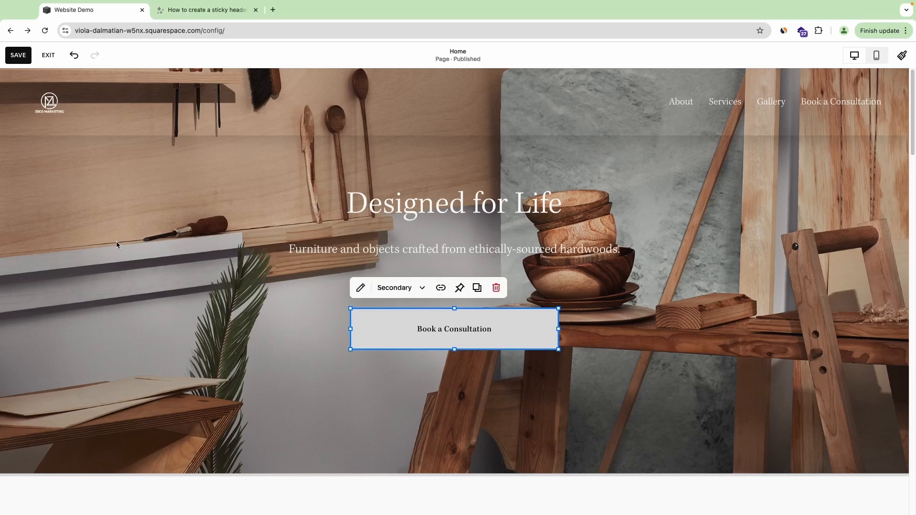
# Examine the text formatting and Style Background options of the hero's Designed for Life text block.
pyautogui.click(136, 232)
pyautogui.click(104, 234)
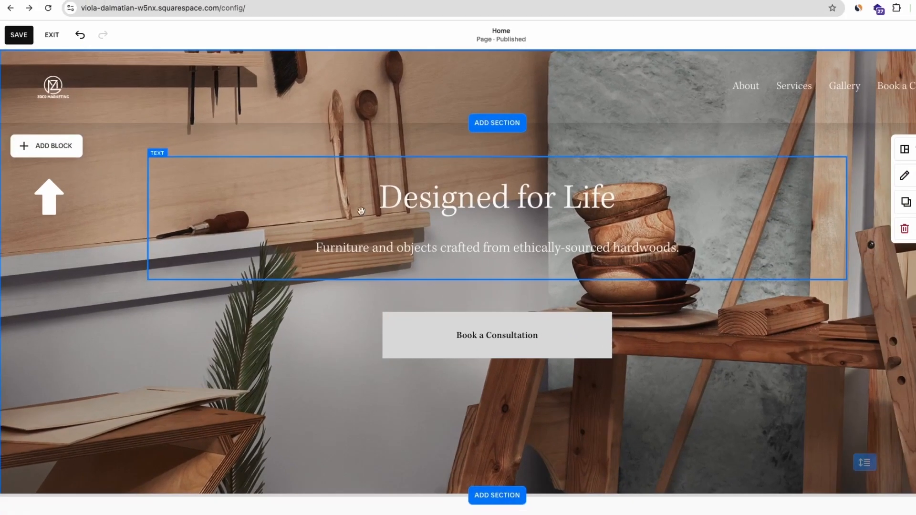
pyautogui.click(361, 211)
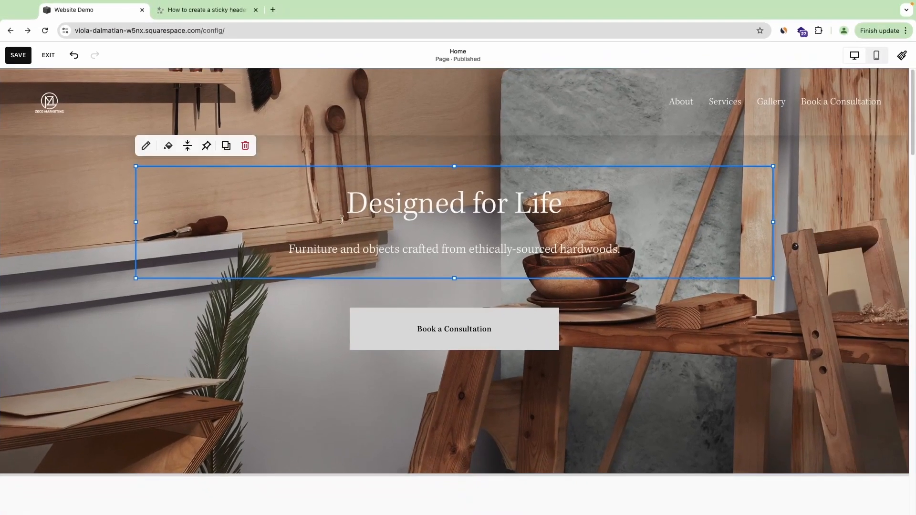
pyautogui.click(326, 213)
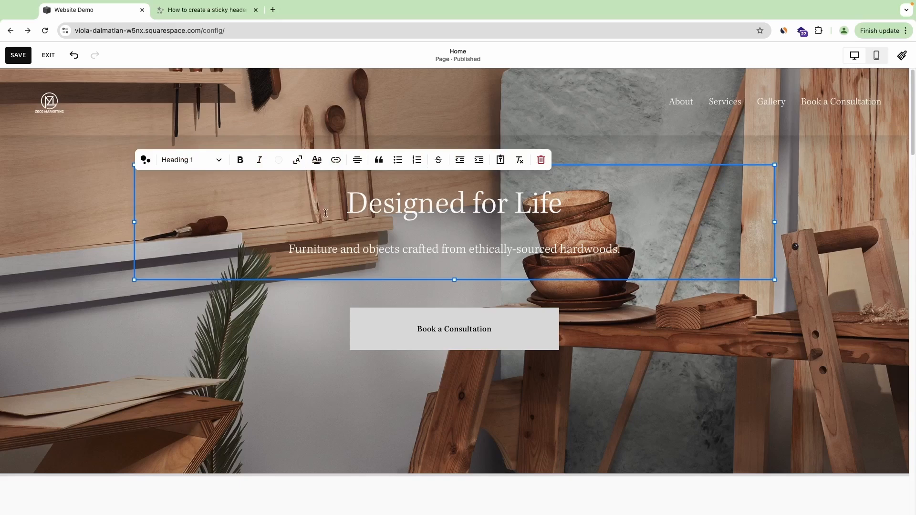
pyautogui.click(280, 279)
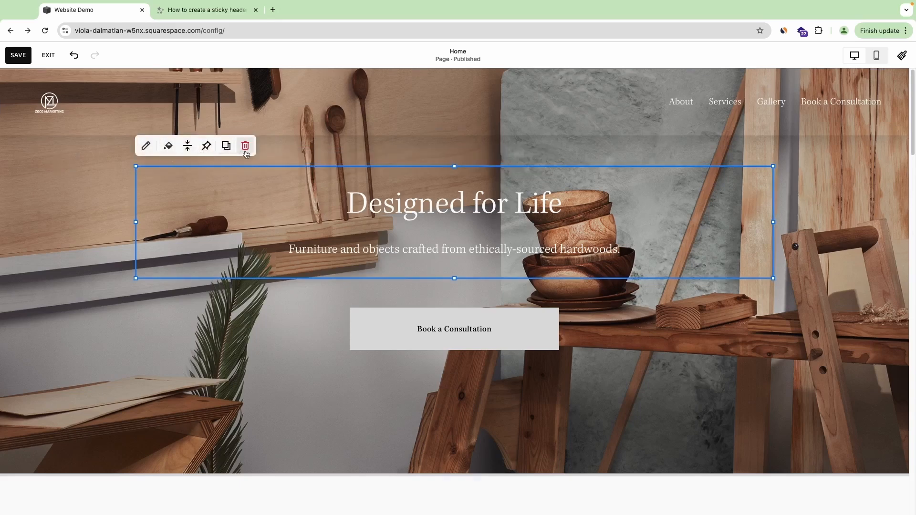
pyautogui.click(168, 146)
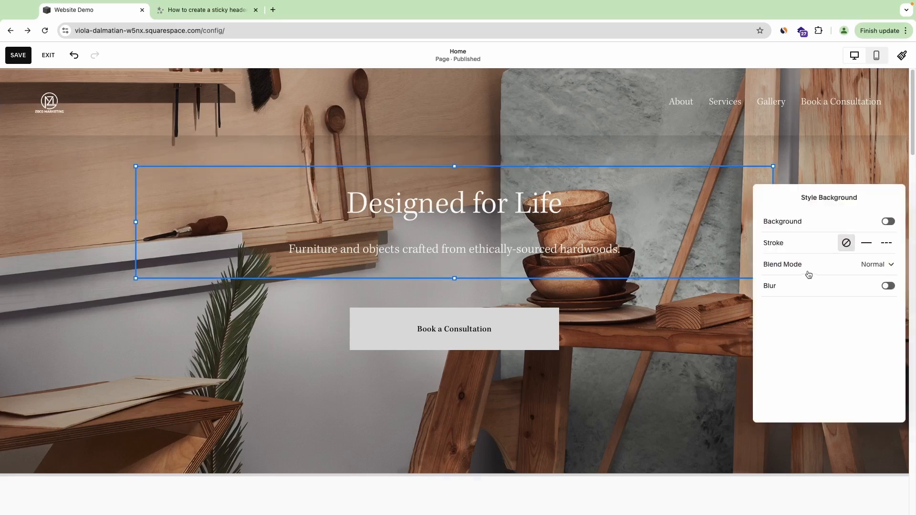
pyautogui.click(106, 190)
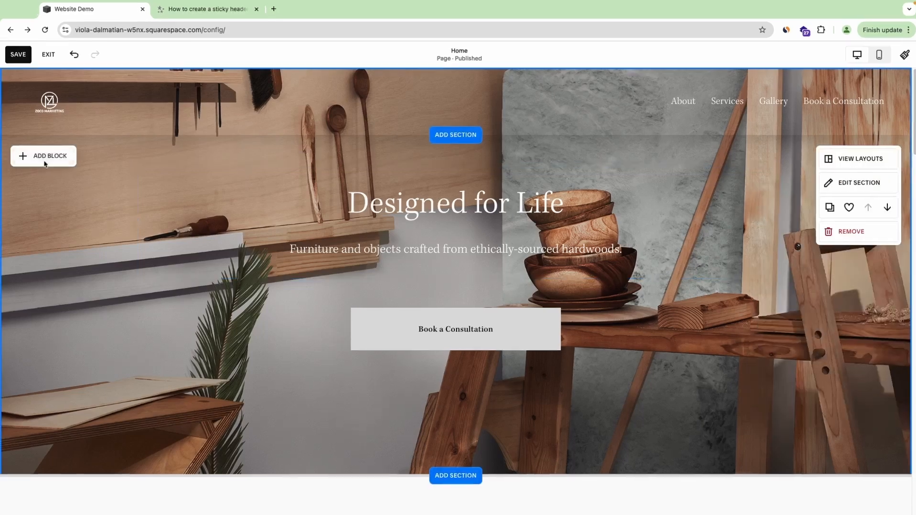
# Add a Form block to the hero section.
pyautogui.click(43, 158)
pyautogui.scroll(-3, 145, 316)
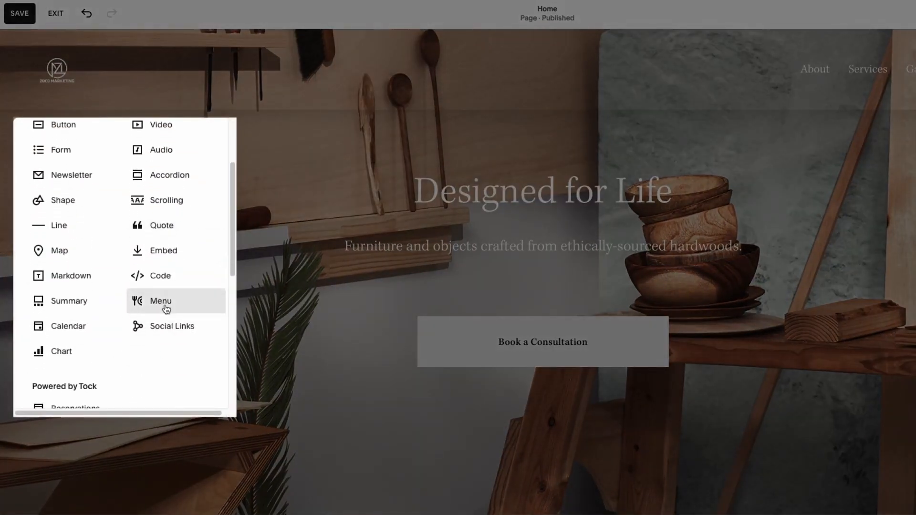
pyautogui.scroll(3, 166, 309)
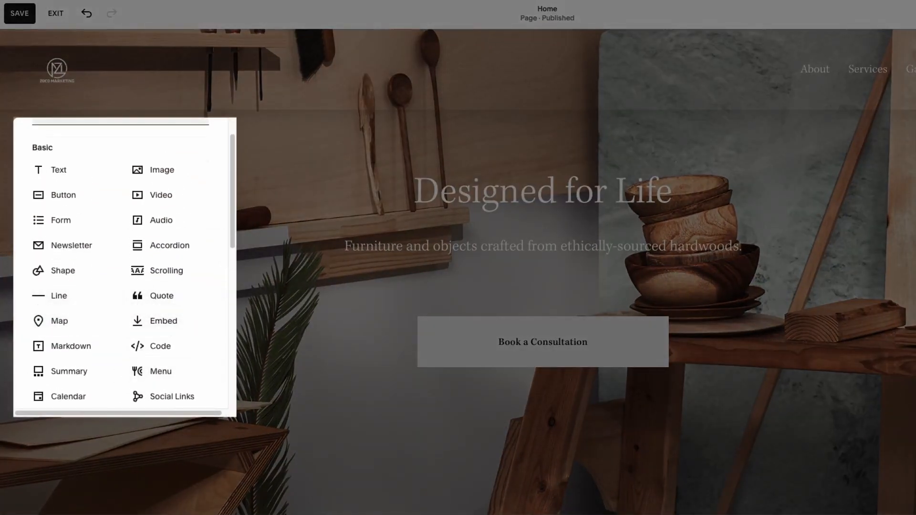
pyautogui.scroll(1, 135, 248)
pyautogui.click(69, 265)
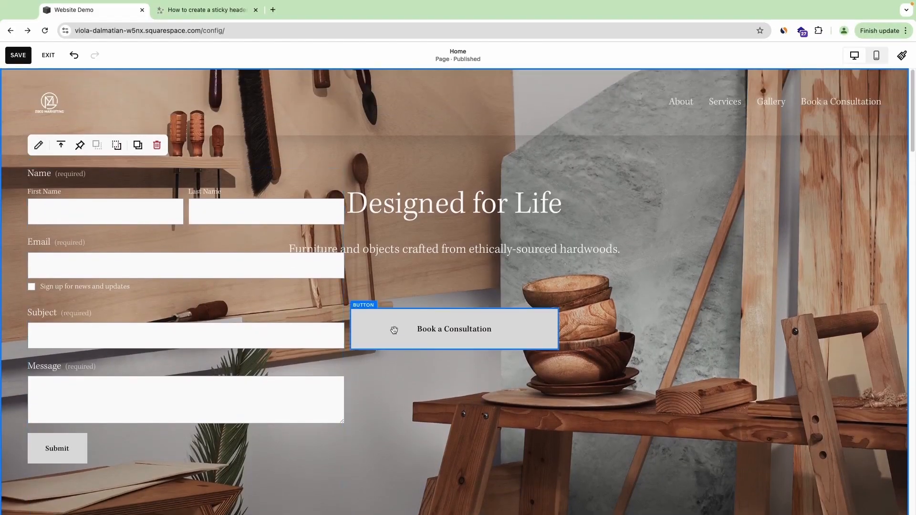
# Delete the hero's Book a Consultation button and move the contact form to the section's right side.
pyautogui.click(396, 331)
pyautogui.click(497, 286)
pyautogui.moveTo(197, 230); pyautogui.dragTo(741, 250)
# Narrow the Designed for Life text block and place it on the hero's left side, beside the form.
pyautogui.moveTo(477, 256); pyautogui.dragTo(369, 301)
pyautogui.moveTo(630, 293); pyautogui.dragTo(451, 305)
pyautogui.moveTo(240, 303); pyautogui.dragTo(274, 352)
# Make the hero's Designed for Life heading bold.
pyautogui.scroll(-2, 278, 349)
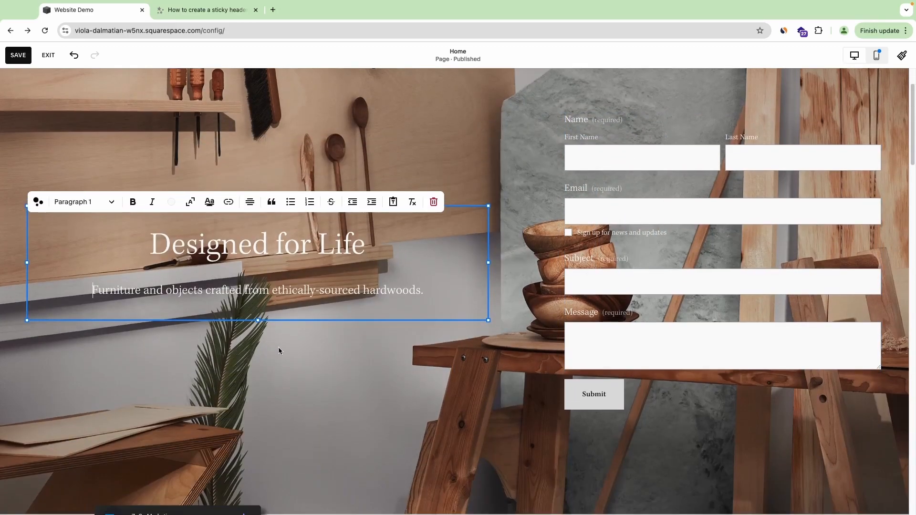
pyautogui.scroll(2, 279, 348)
pyautogui.moveTo(162, 323); pyautogui.dragTo(374, 332)
pyautogui.click(132, 278)
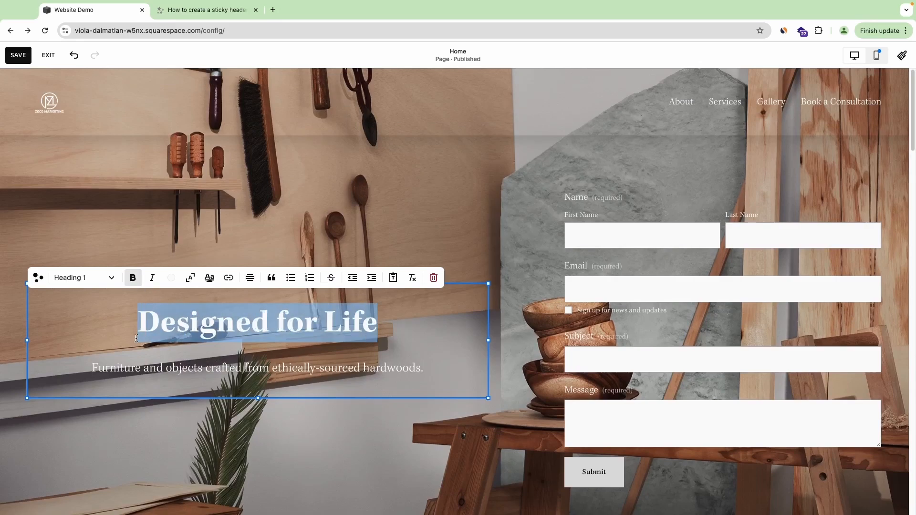
pyautogui.click(317, 356)
pyautogui.scroll(-1, 316, 356)
pyautogui.scroll(1, 316, 357)
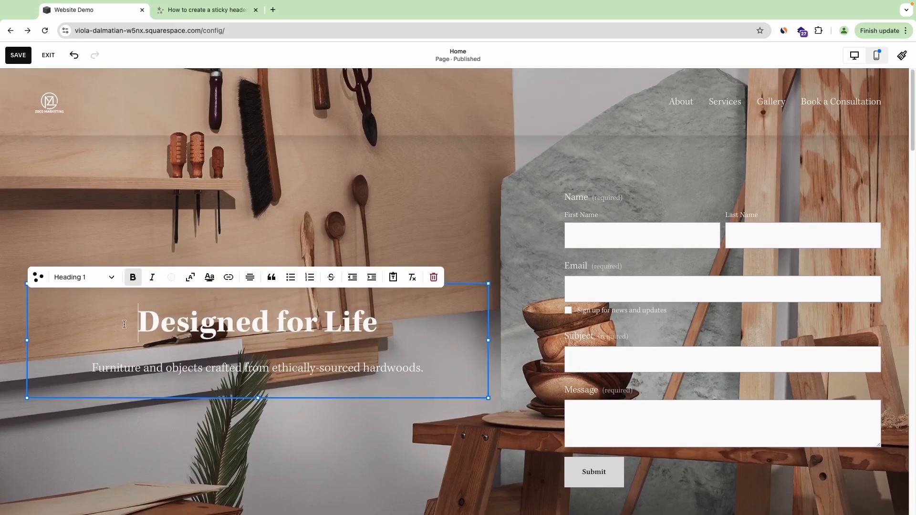
# Move the hero text block up and slightly toward the form, and replace its heading with "Zoco Wood Working".
pyautogui.moveTo(85, 355); pyautogui.dragTo(91, 248)
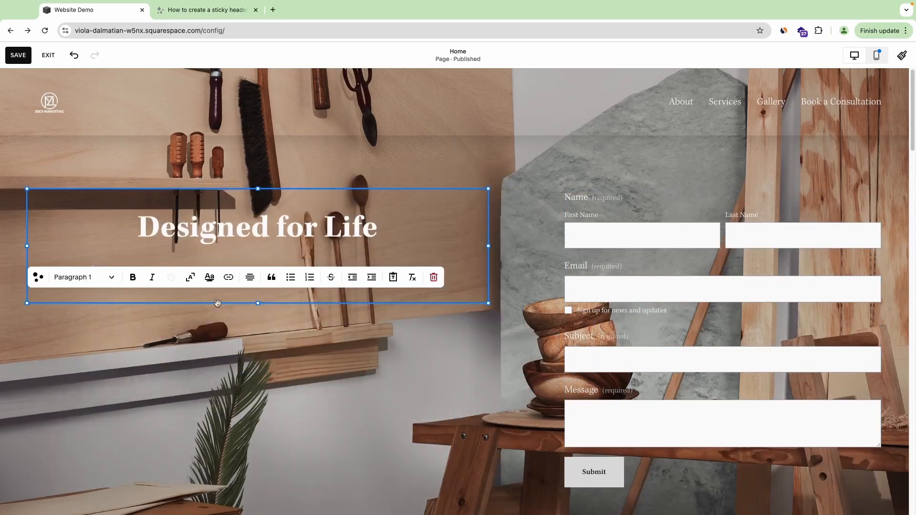
pyautogui.moveTo(142, 233); pyautogui.dragTo(324, 234)
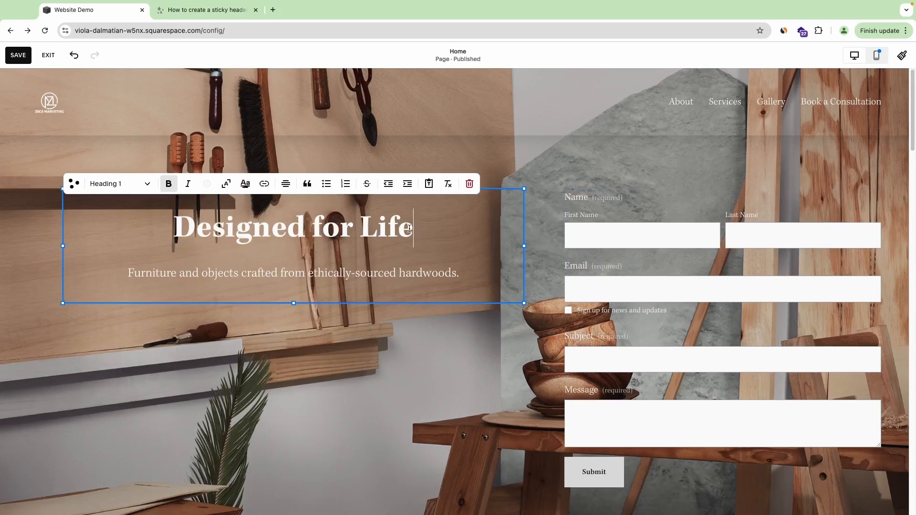
pyautogui.press('BackSpace')
pyautogui.press('BackSpace')
pyautogui.press('BackSpace')
pyautogui.press('BackSpace')
pyautogui.press('BackSpace')
pyautogui.press('BackSpace')
pyautogui.press('BackSpace')
pyautogui.press('BackSpace')
pyautogui.press('BackSpace')
pyautogui.press('BackSpace')
pyautogui.press('BackSpace')
pyautogui.press('BackSpace')
pyautogui.press('BackSpace')
pyautogui.press('BackSpace')
pyautogui.press('BackSpace')
pyautogui.press('BackSpace')
pyautogui.press('BackSpace')
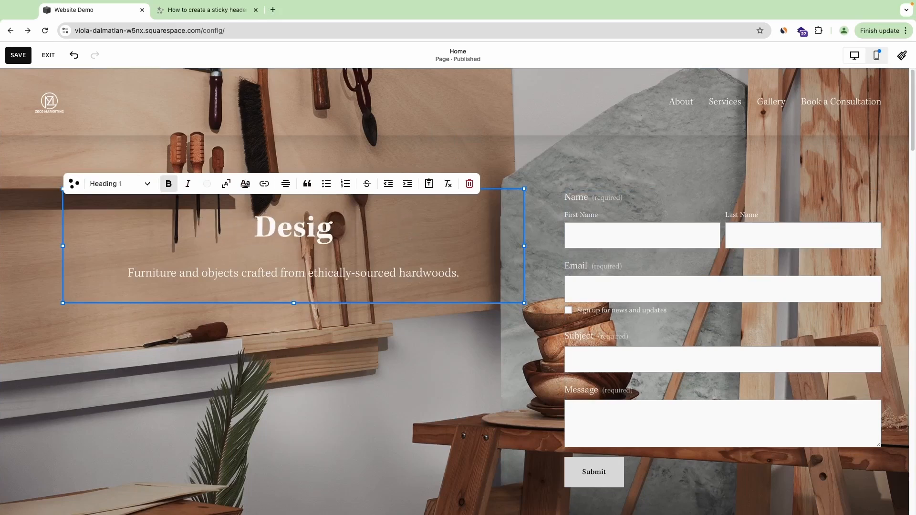
pyautogui.write('Zoco Wood W')
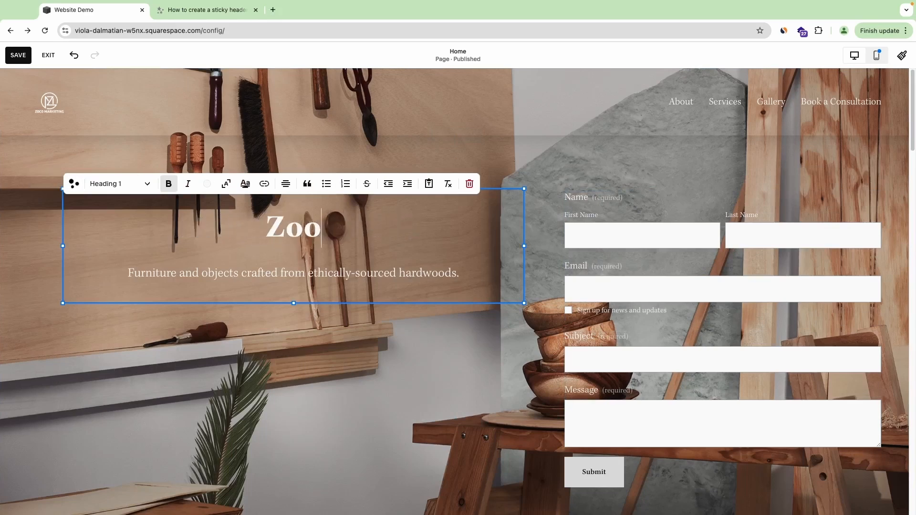
pyautogui.write('orking')
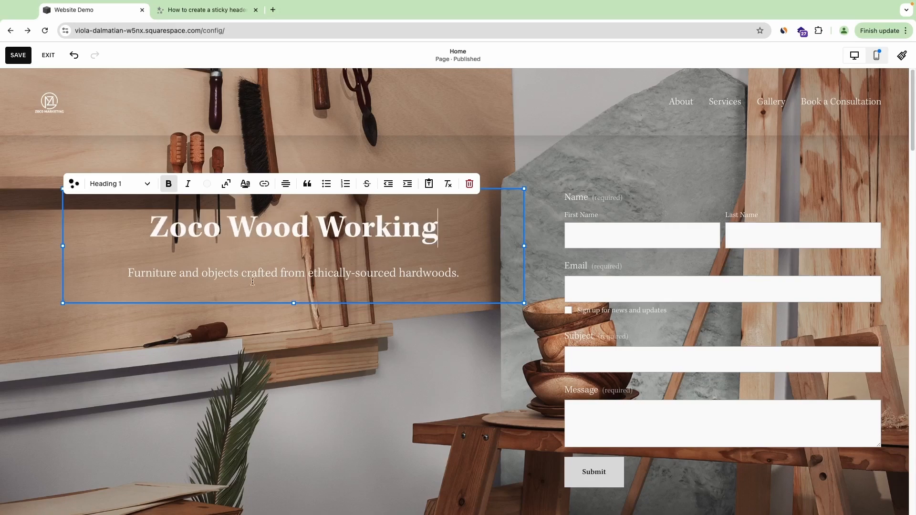
# Replace the first letter of the hero's subtitle with the placeholder text "afdads" and finish editing the block.
pyautogui.press('BackSpace')
pyautogui.write('afdads')
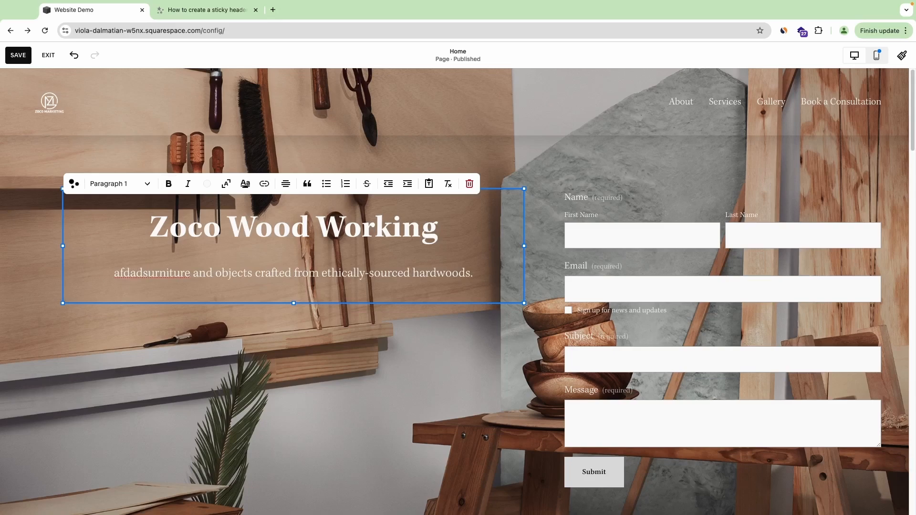
pyautogui.press('Escape')
pyautogui.moveTo(309, 173)
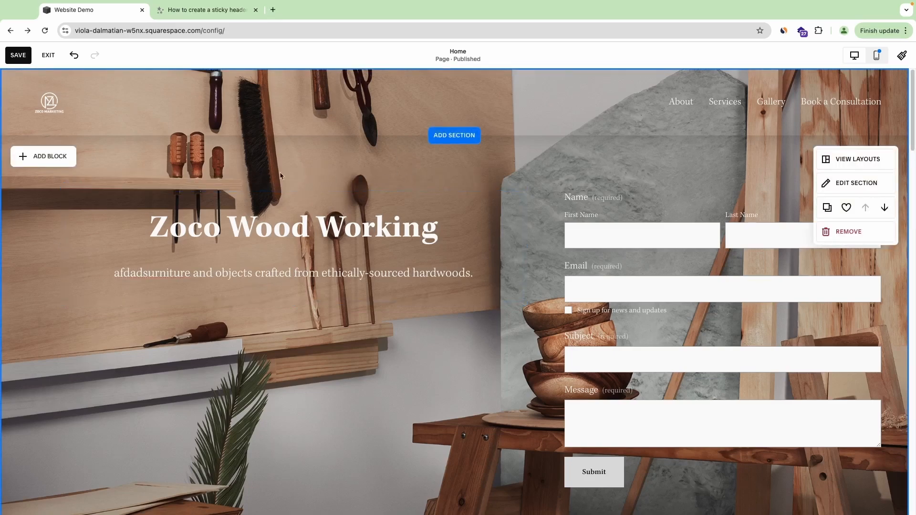
pyautogui.moveTo(328, 112)
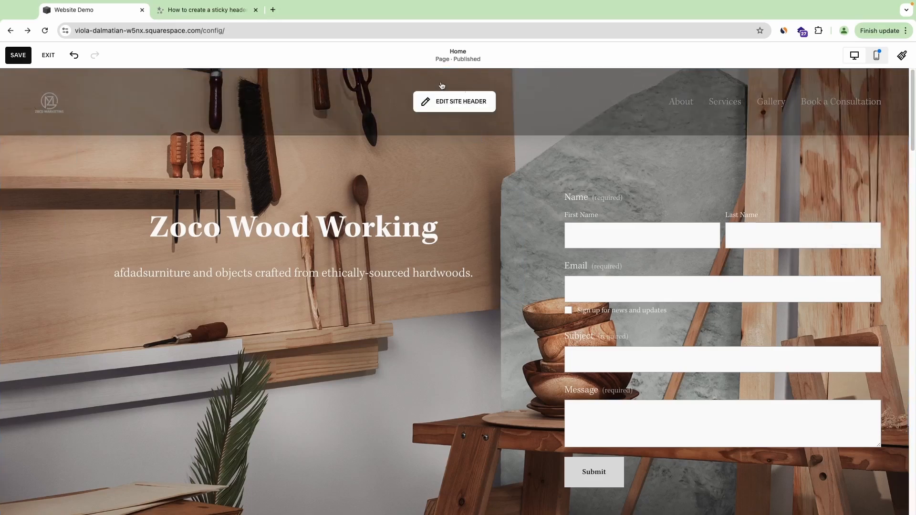
# Delete the "Founded in 1921" paragraph and remove the whole Generations of Exceptional Craftsmanship section.
pyautogui.scroll(-8, 321, 151)
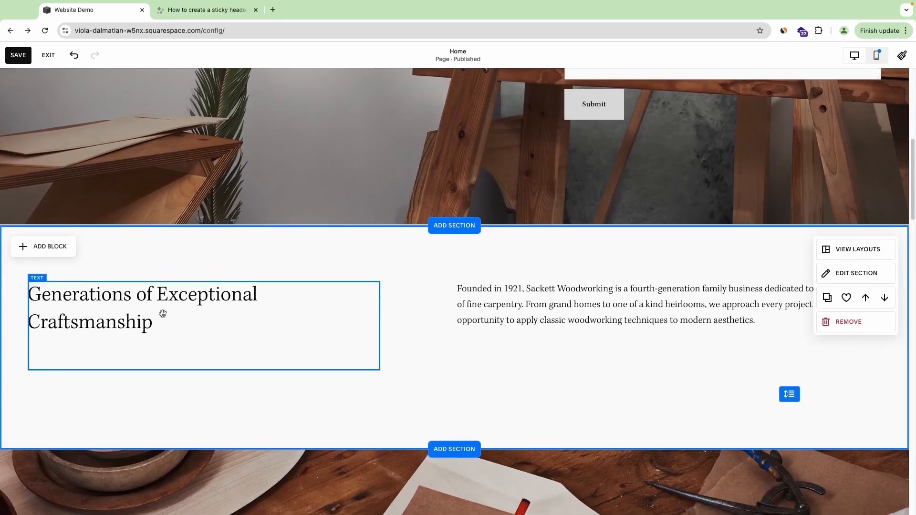
pyautogui.click(209, 315)
pyautogui.moveTo(210, 316)
pyautogui.mouseDown()
pyautogui.moveTo(467, 316)
pyautogui.moveTo(207, 314)
pyautogui.mouseUp()
pyautogui.scroll(-3, 207, 313)
pyautogui.click(525, 169)
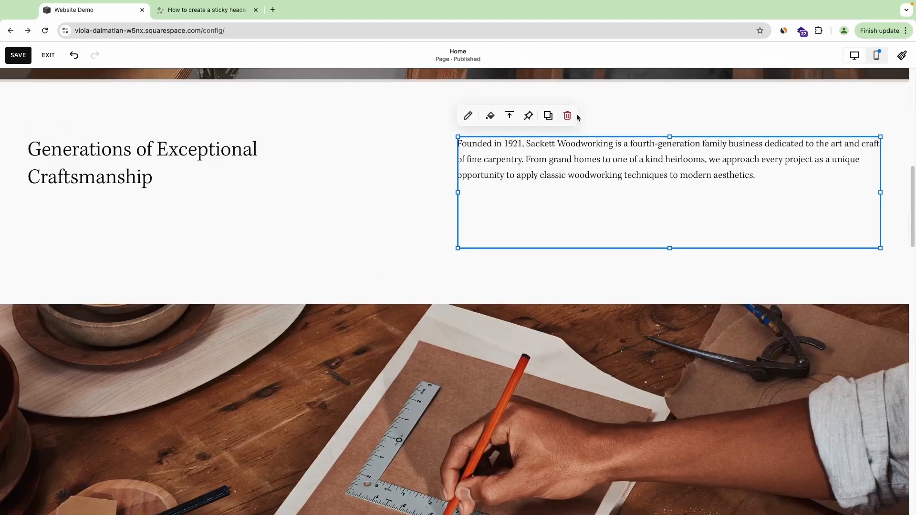
pyautogui.click(568, 116)
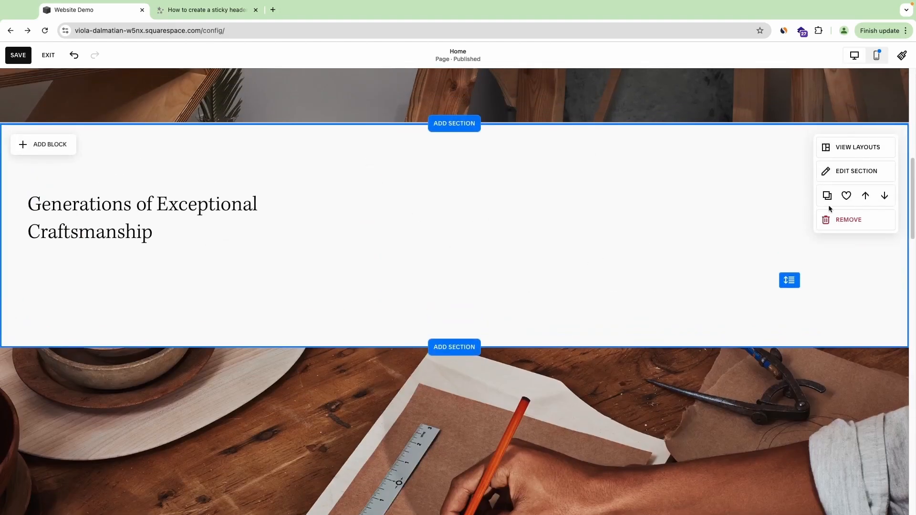
pyautogui.click(835, 225)
pyautogui.click(512, 305)
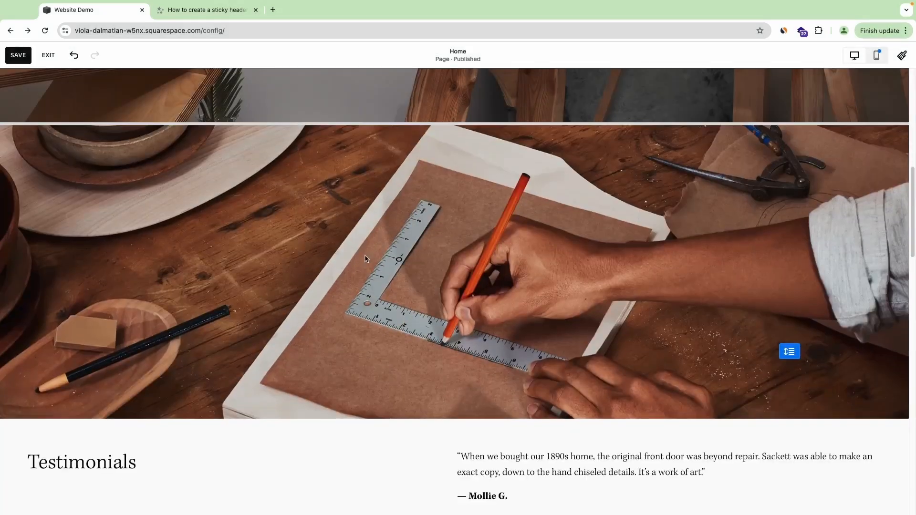
# Open the site footer for editing and add a Social Links block to it.
pyautogui.scroll(-8, 307, 250)
pyautogui.scroll(-10, 306, 254)
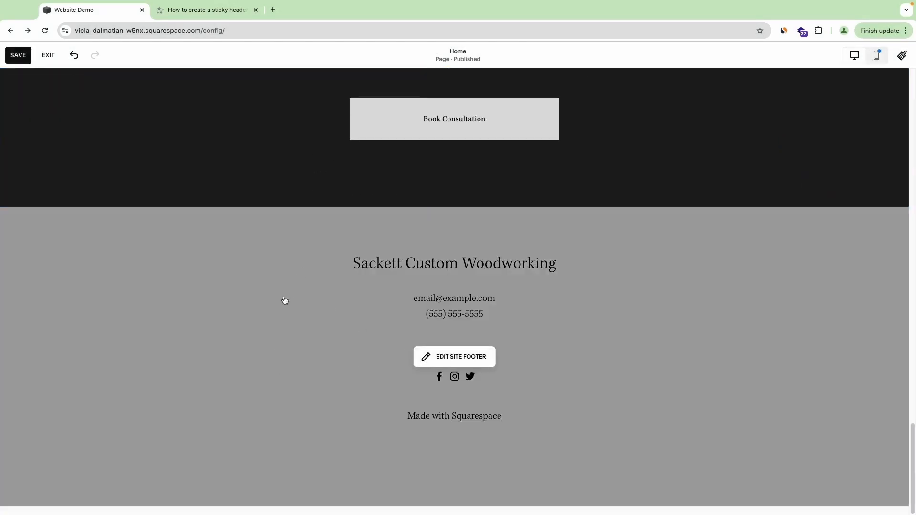
pyautogui.click(443, 365)
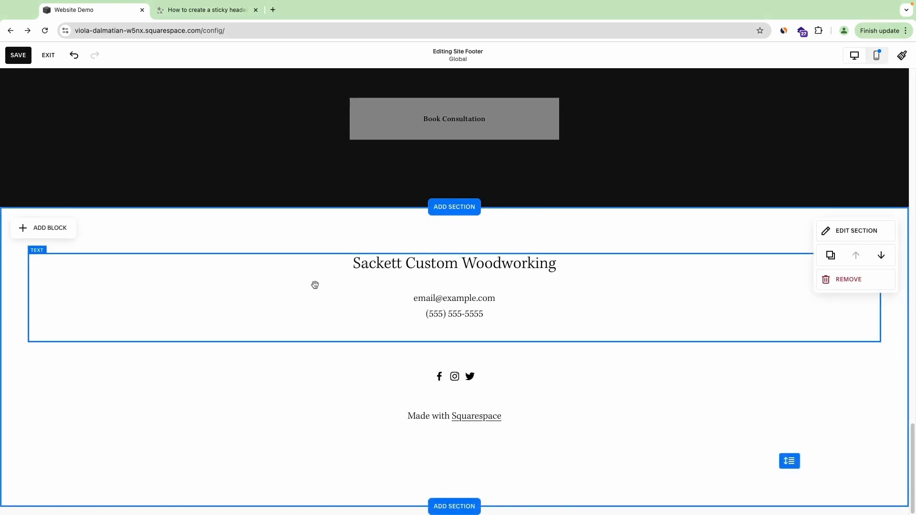
pyautogui.click(48, 228)
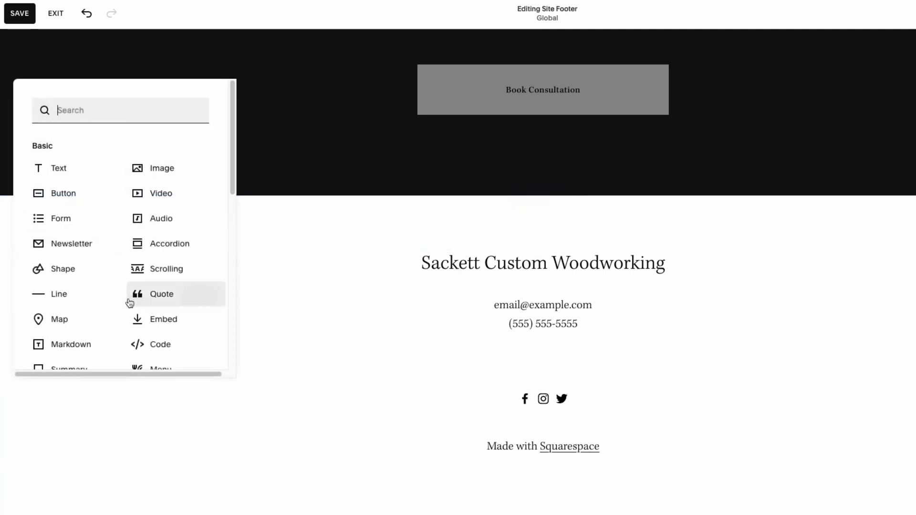
pyautogui.scroll(-4, 129, 262)
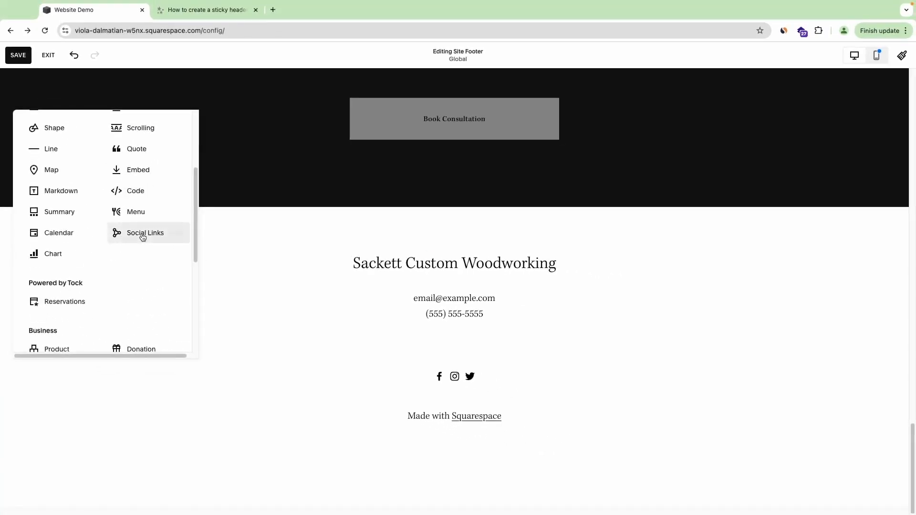
pyautogui.click(142, 237)
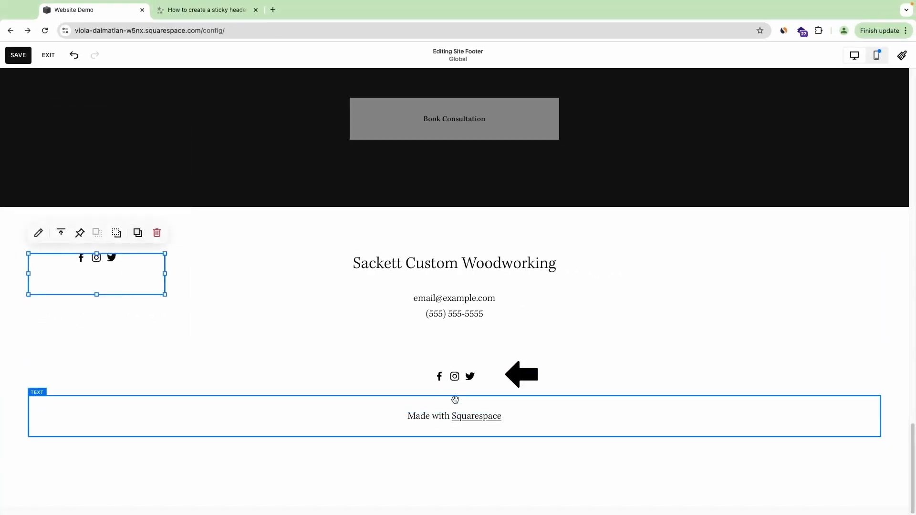
# Delete the footer's "Made with Squarespace" text and the newly added Social Links block.
pyautogui.click(426, 416)
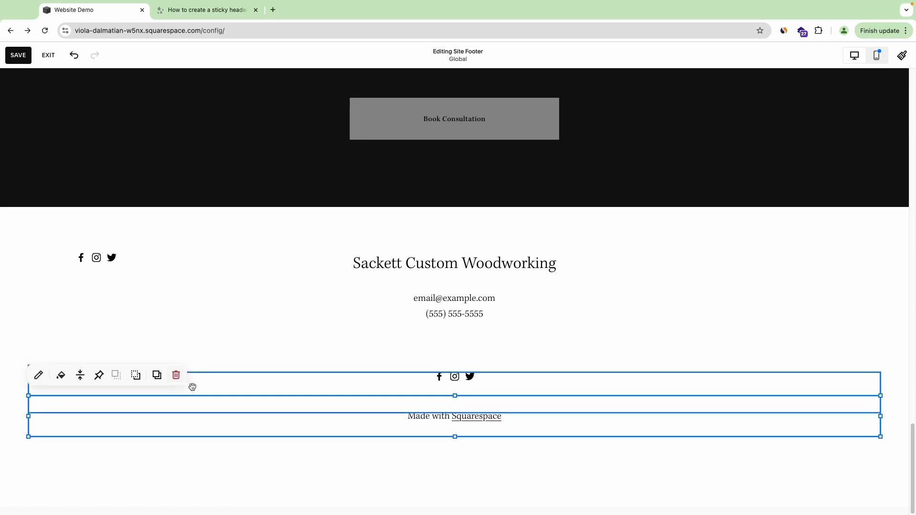
pyautogui.click(176, 376)
pyautogui.moveTo(141, 310); pyautogui.dragTo(466, 444)
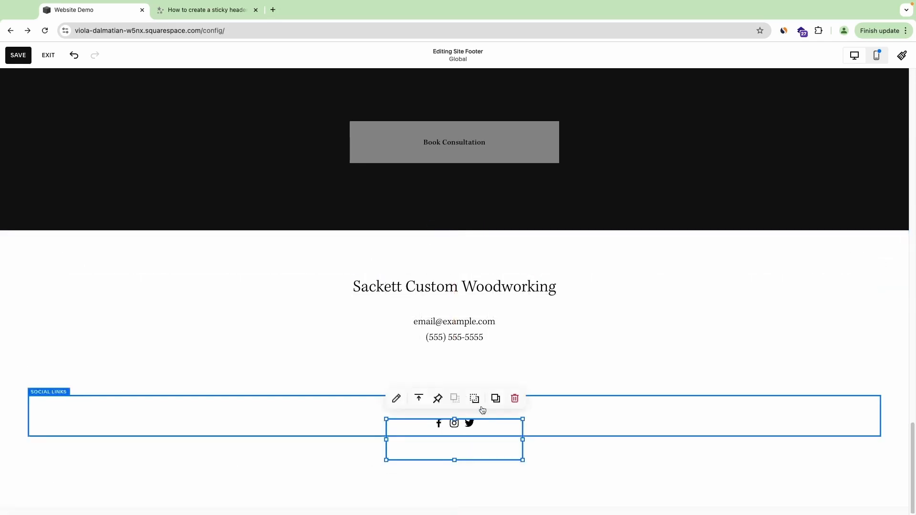
pyautogui.click(514, 406)
# View the footer's Facebook link settings, and narrow the social links block and place it in the footer's lower-right area.
pyautogui.doubleClick(440, 424)
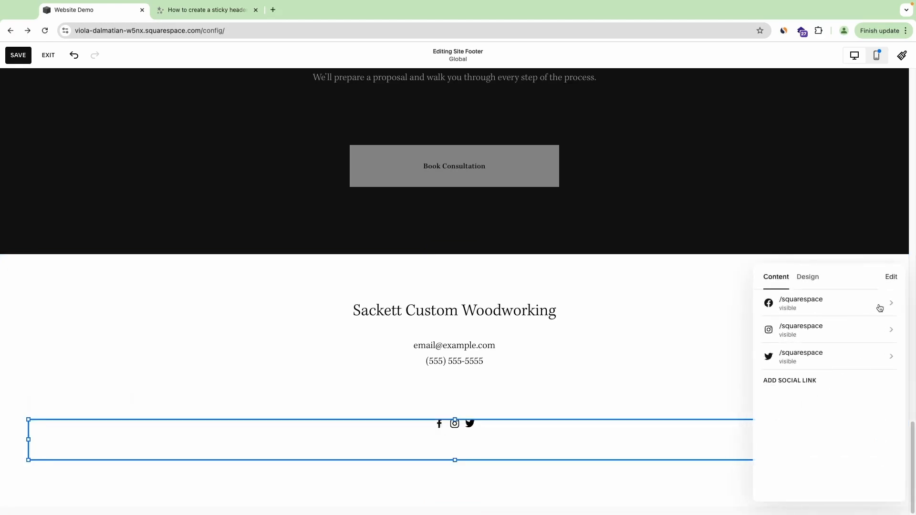
pyautogui.click(879, 308)
pyautogui.click(762, 277)
pyautogui.click(10, 339)
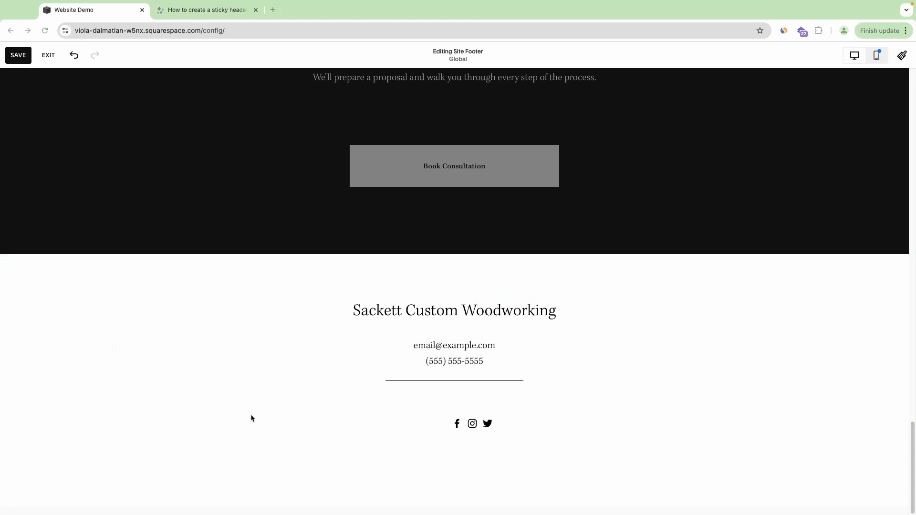
pyautogui.moveTo(476, 425); pyautogui.dragTo(439, 435)
pyautogui.moveTo(30, 438); pyautogui.dragTo(622, 448)
pyautogui.moveTo(691, 462); pyautogui.dragTo(730, 453)
# Add a Text block to the footer and place it on the left, below the business contact details.
pyautogui.click(58, 319)
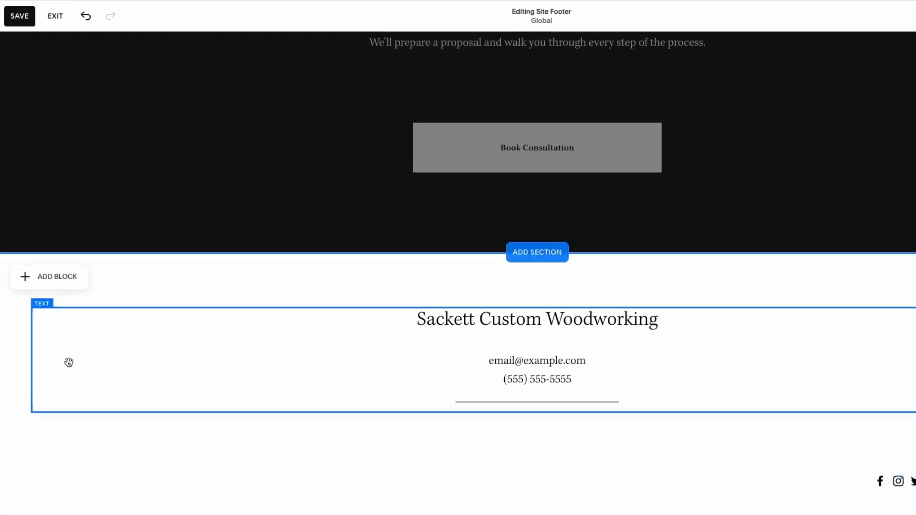
pyautogui.click(47, 279)
pyautogui.click(55, 169)
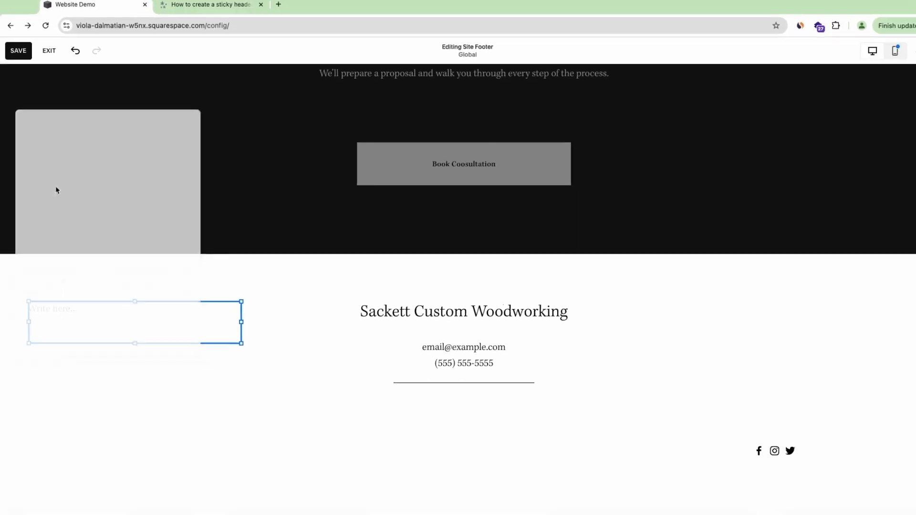
pyautogui.moveTo(170, 340); pyautogui.dragTo(212, 482)
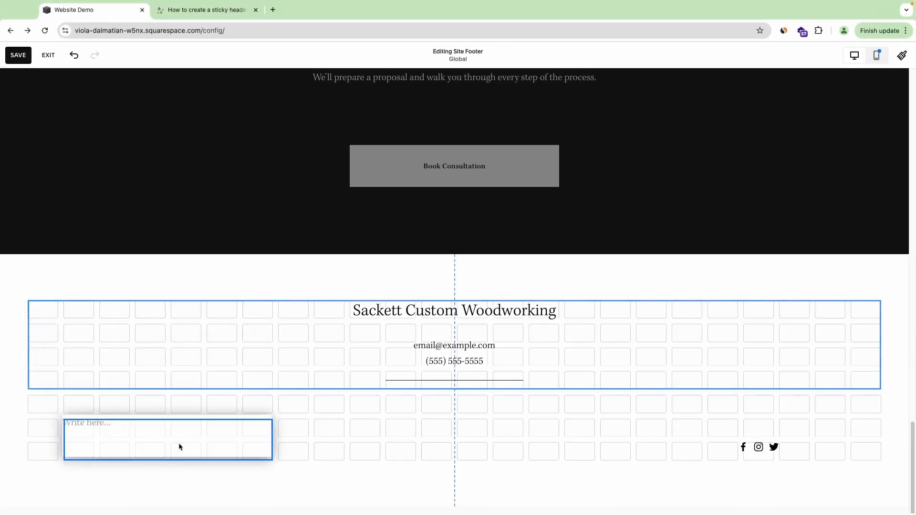
pyautogui.moveTo(179, 447); pyautogui.dragTo(155, 432)
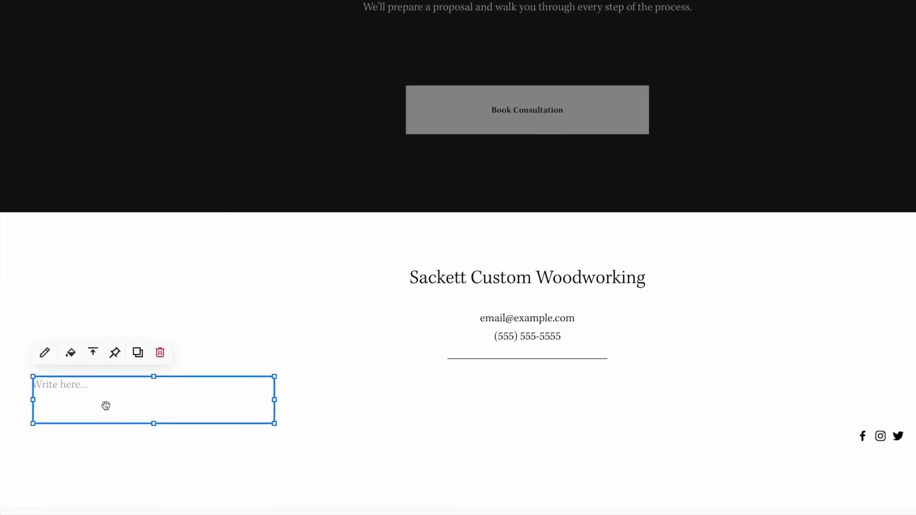
# Fill the new footer text block with three lines: "Contact Us", "About Us" and "Oasdfdsaf".
pyautogui.click(67, 405)
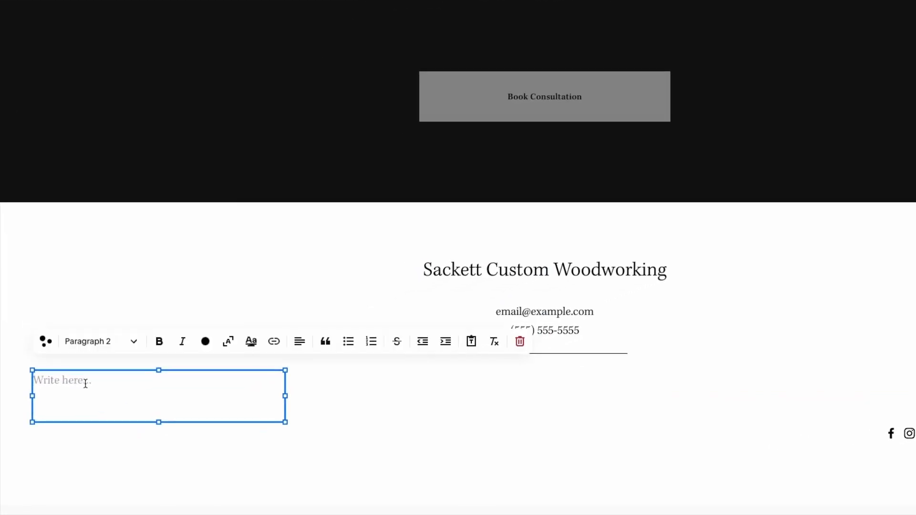
pyautogui.write('Contact Us')
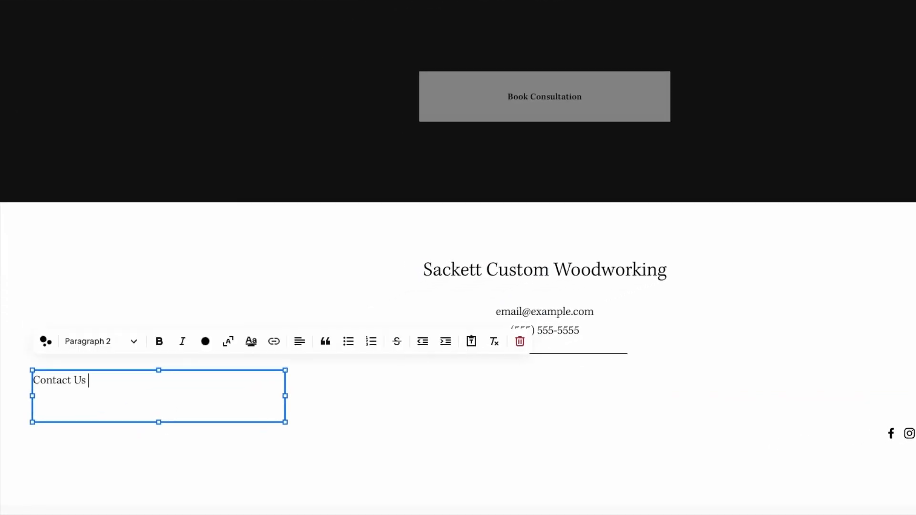
pyautogui.press('Return')
pyautogui.write('About Us')
pyautogui.press('Return')
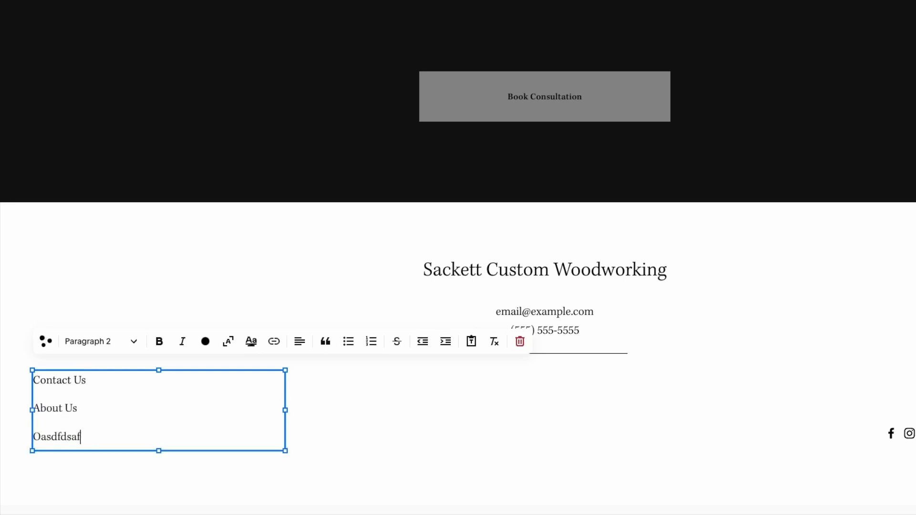
pyautogui.click(114, 293)
# Link the footer's "Contact Us" text to the Services page (/services).
pyautogui.click(94, 387)
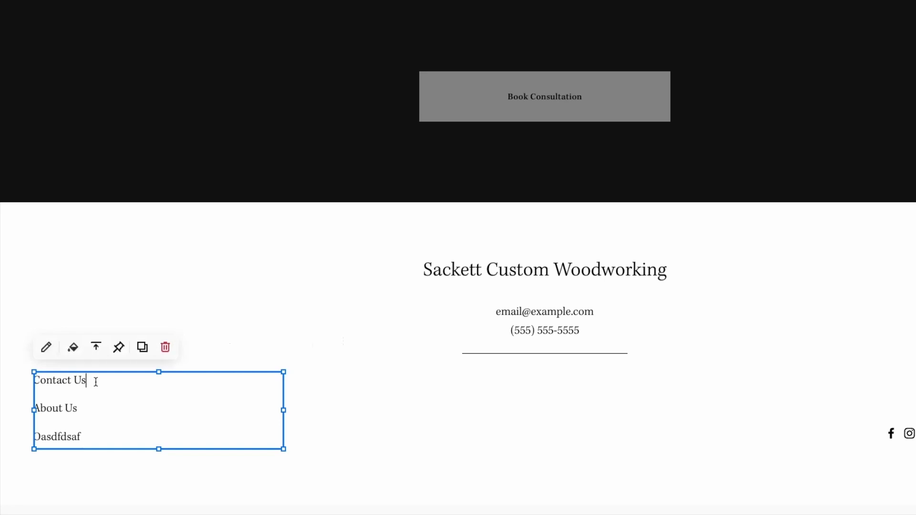
pyautogui.click(95, 382)
pyautogui.moveTo(86, 384); pyautogui.dragTo(27, 380)
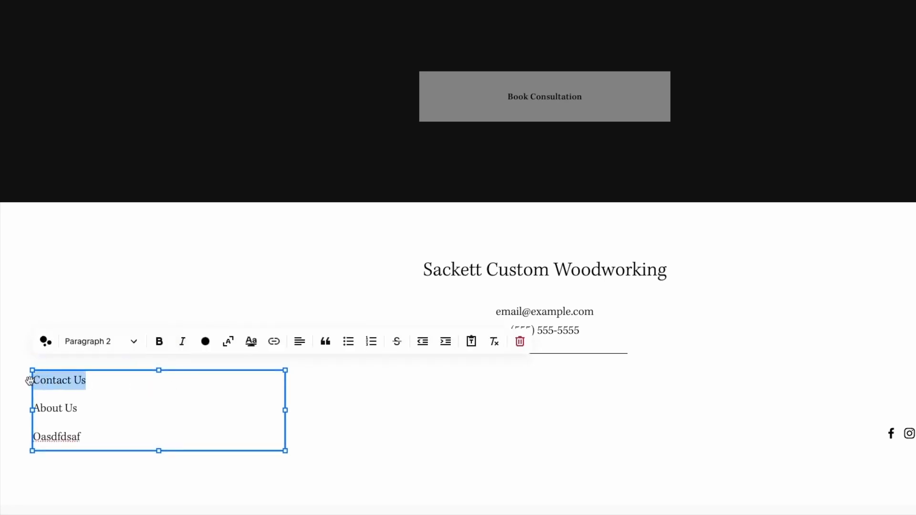
pyautogui.click(274, 341)
pyautogui.click(244, 404)
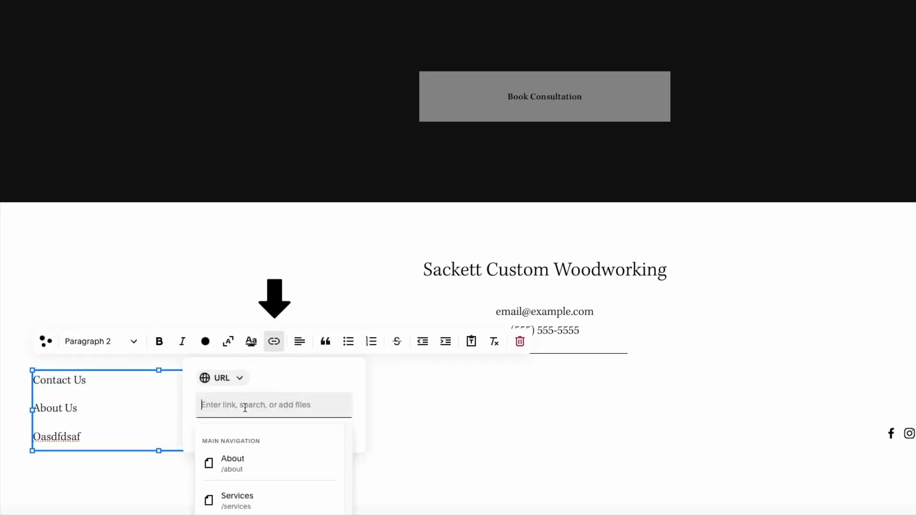
pyautogui.click(249, 509)
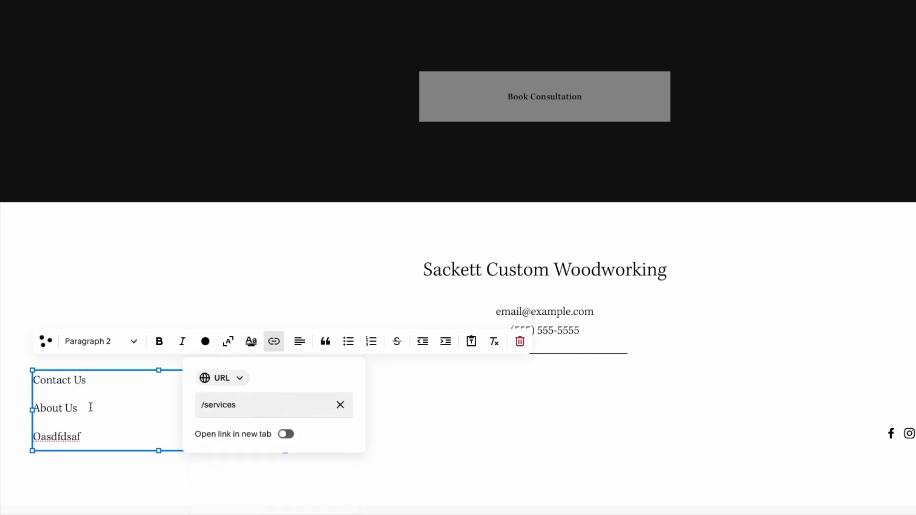
pyautogui.click(95, 401)
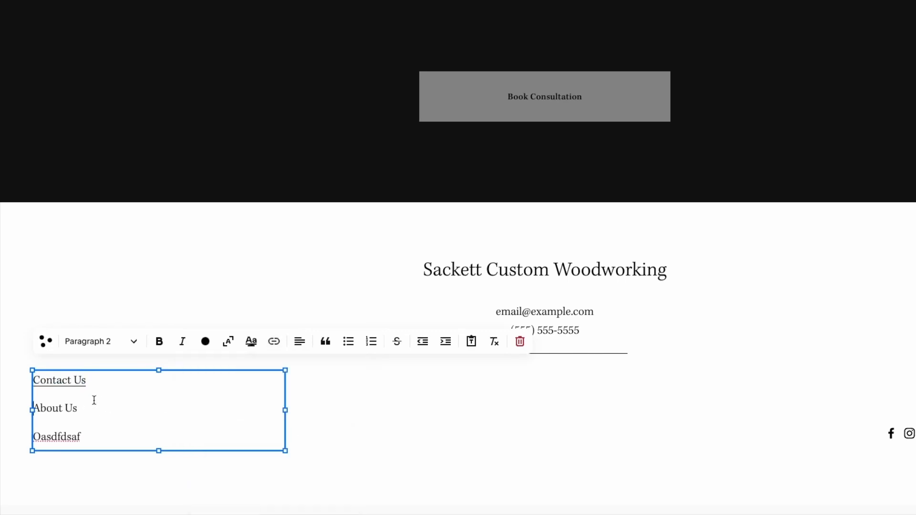
# Link the footer's "About Us" text to the About page.
pyautogui.moveTo(78, 409); pyautogui.dragTo(19, 410)
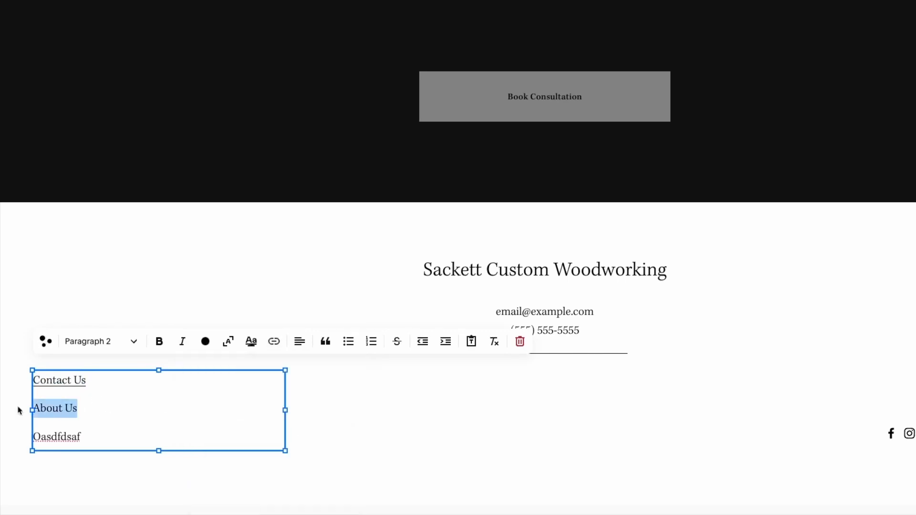
pyautogui.click(275, 343)
pyautogui.click(246, 407)
pyautogui.click(245, 477)
pyautogui.click(92, 368)
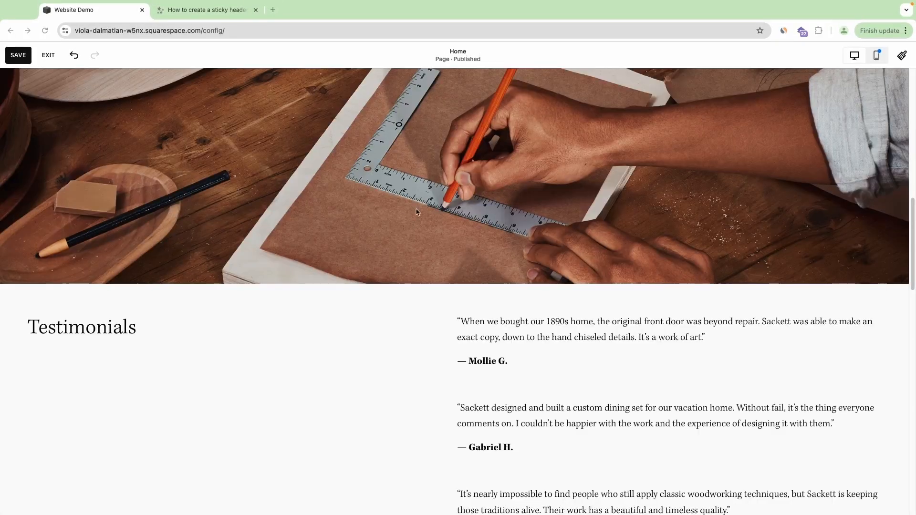
# Review the edited home page in the desktop layout, from the footer back up to the hero section.
pyautogui.scroll(-20, 417, 213)
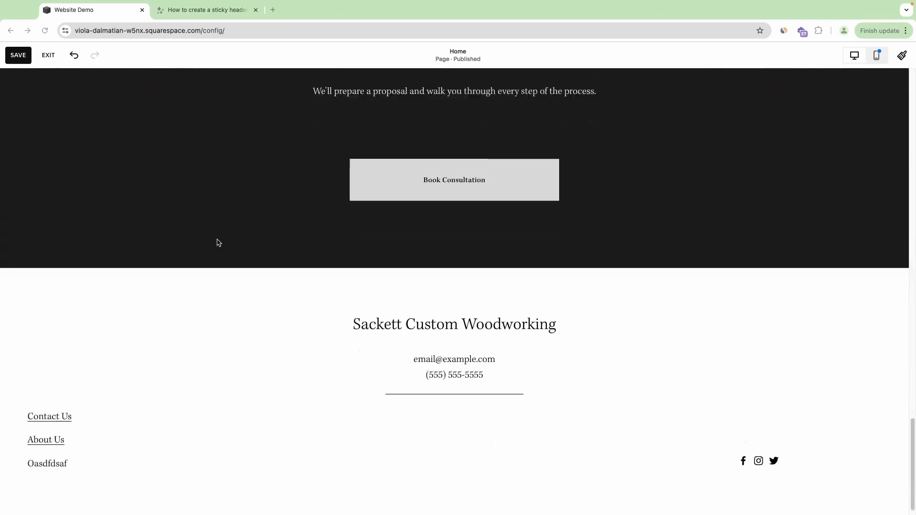
pyautogui.scroll(15, 217, 243)
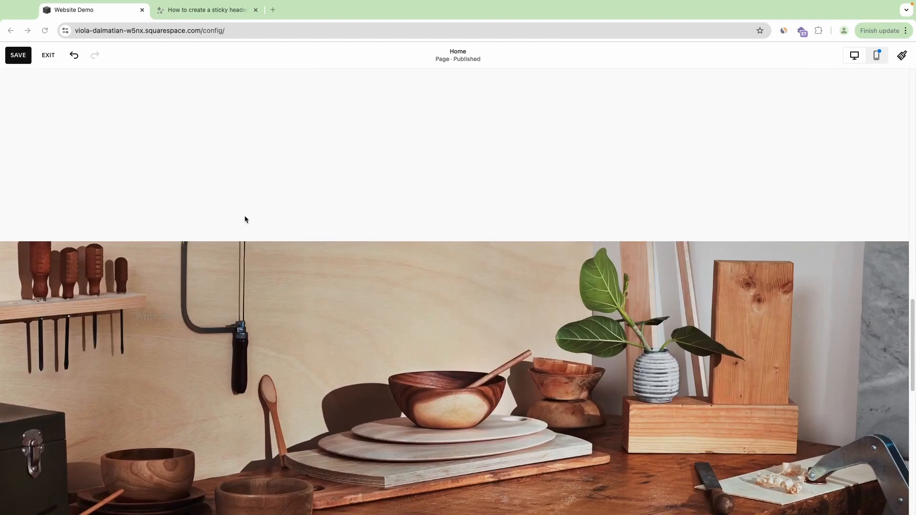
pyautogui.scroll(10, 243, 272)
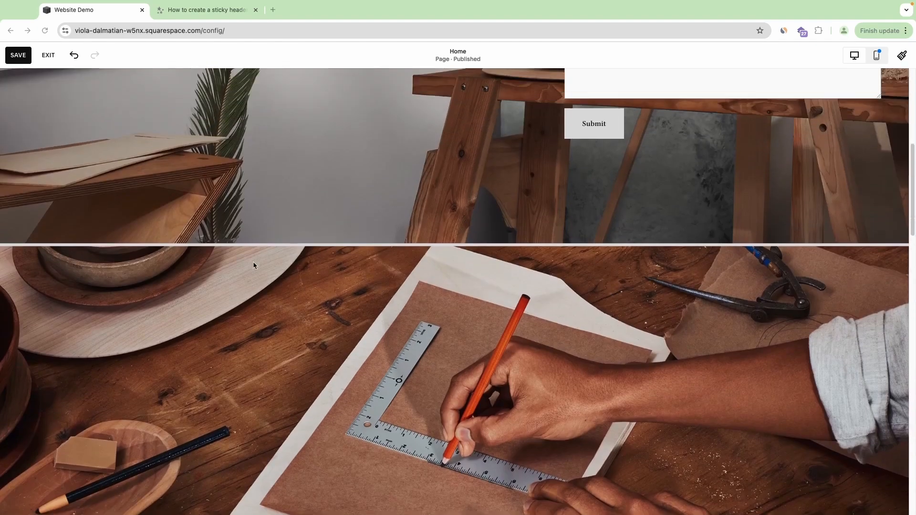
pyautogui.scroll(5, 758, 114)
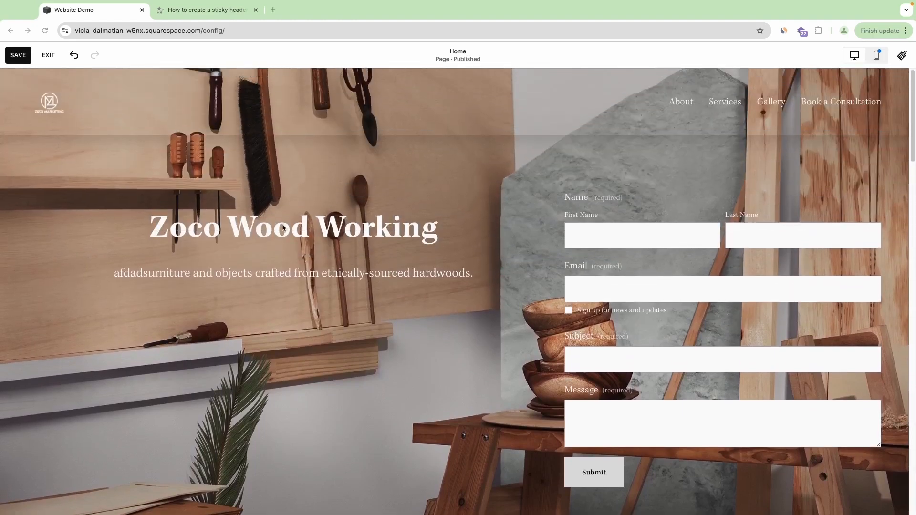
pyautogui.scroll(-10, 283, 228)
pyautogui.scroll(4, 334, 234)
pyautogui.scroll(8, 362, 241)
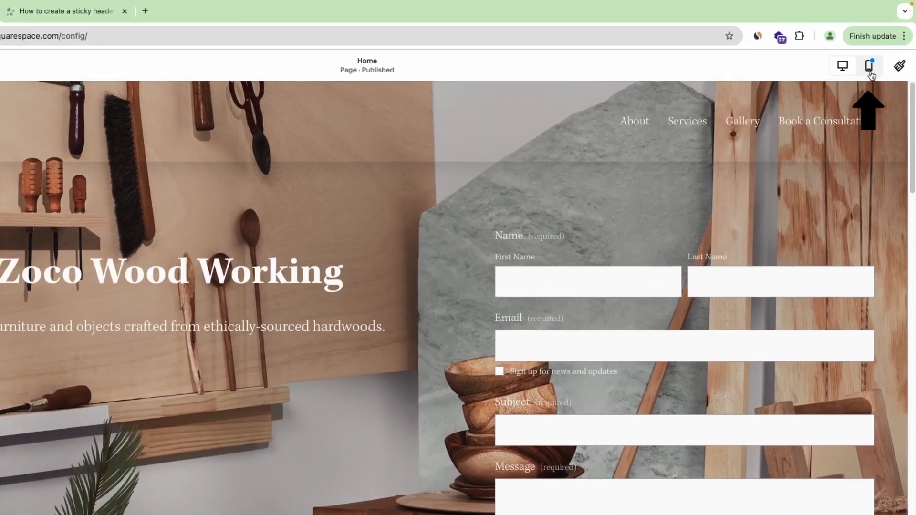
# Switch the home page to the mobile layout and shift the hero background image's focal point left, near the image center.
pyautogui.click(868, 72)
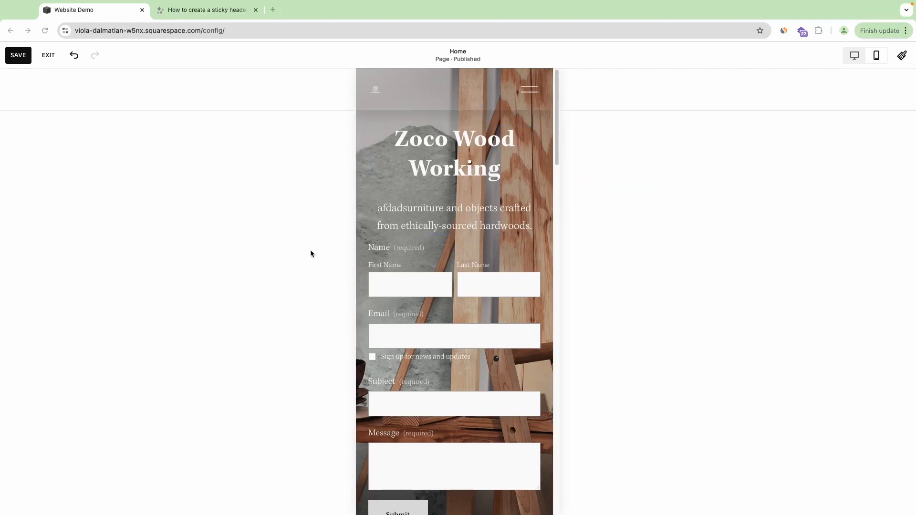
pyautogui.scroll(-10, 420, 212)
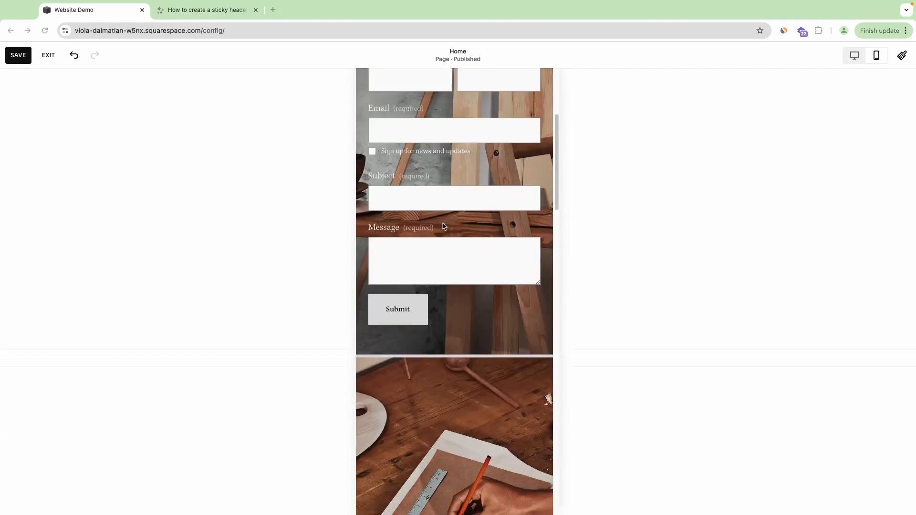
pyautogui.scroll(-20, 443, 226)
pyautogui.scroll(7, 444, 227)
pyautogui.scroll(20, 442, 228)
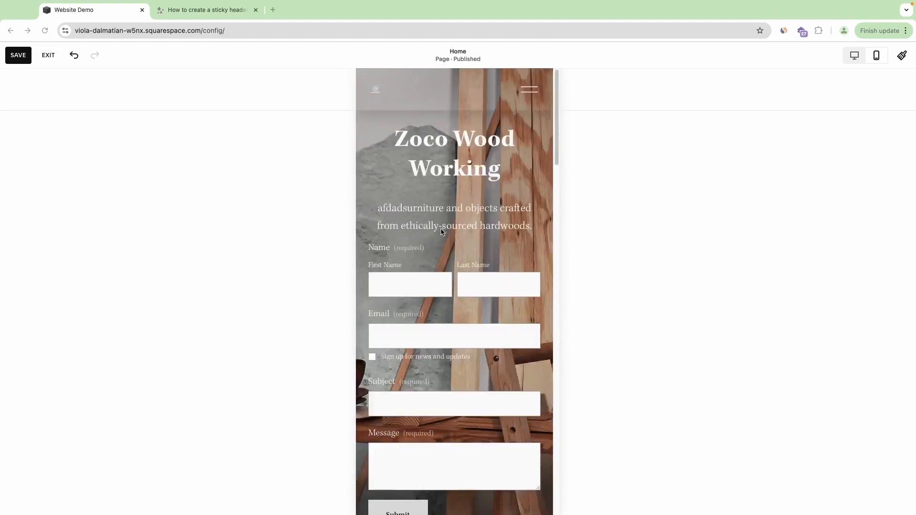
pyautogui.moveTo(393, 171)
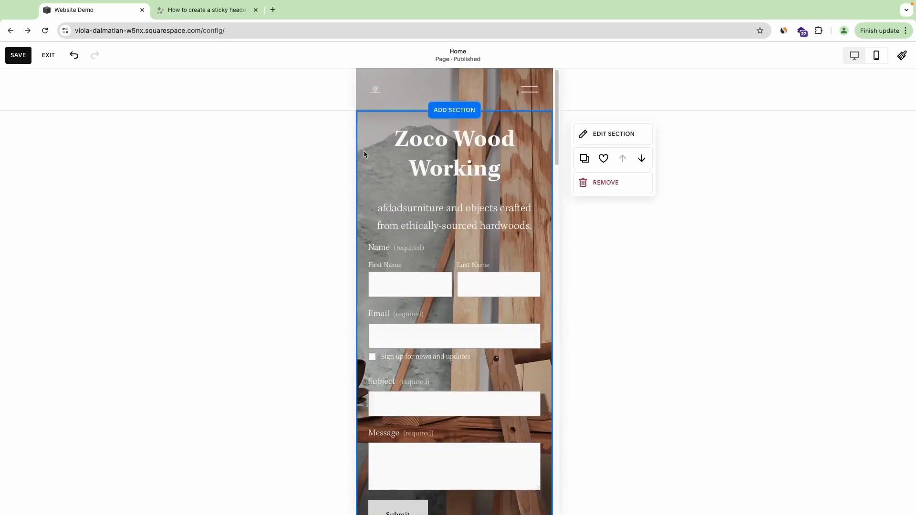
pyautogui.click(612, 135)
pyautogui.click(796, 166)
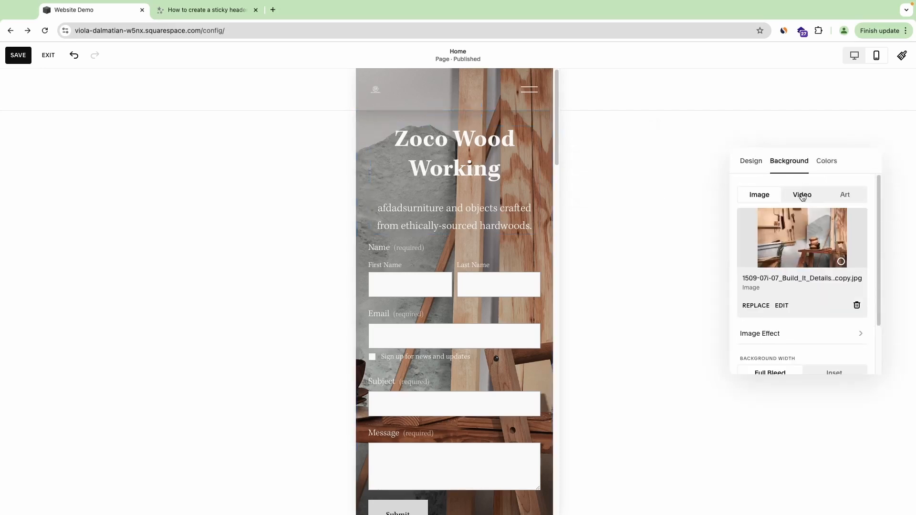
pyautogui.moveTo(838, 249); pyautogui.dragTo(801, 249)
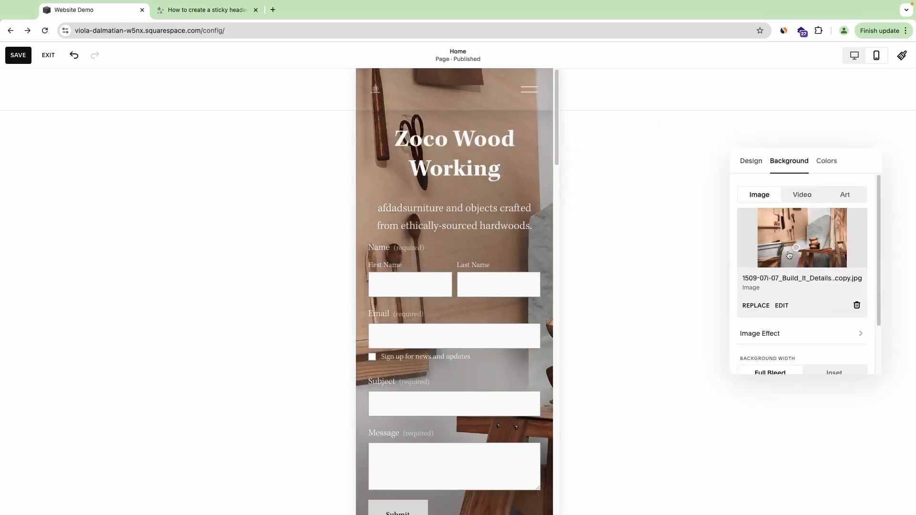
pyautogui.click(292, 187)
# Check the home page sections in the mobile layout and return the editor to the desktop layout.
pyautogui.scroll(-15, 327, 214)
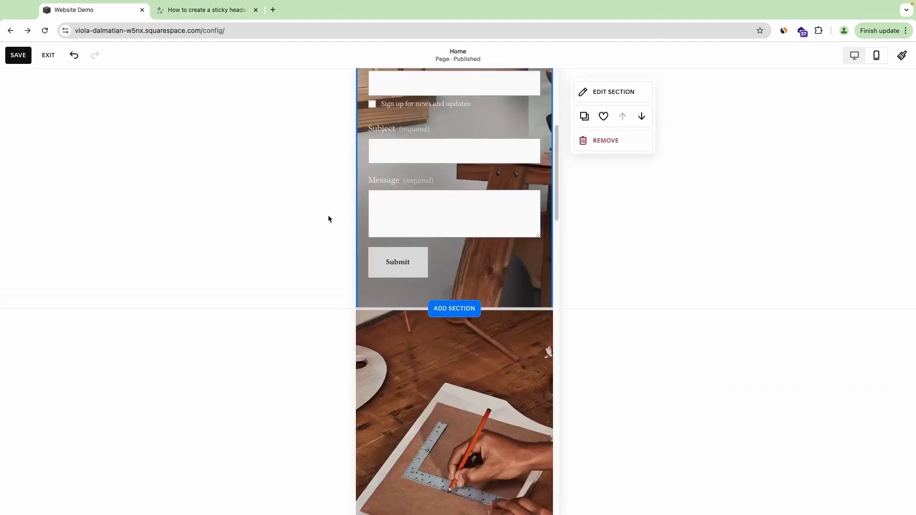
pyautogui.scroll(-7, 416, 276)
pyautogui.scroll(20, 445, 311)
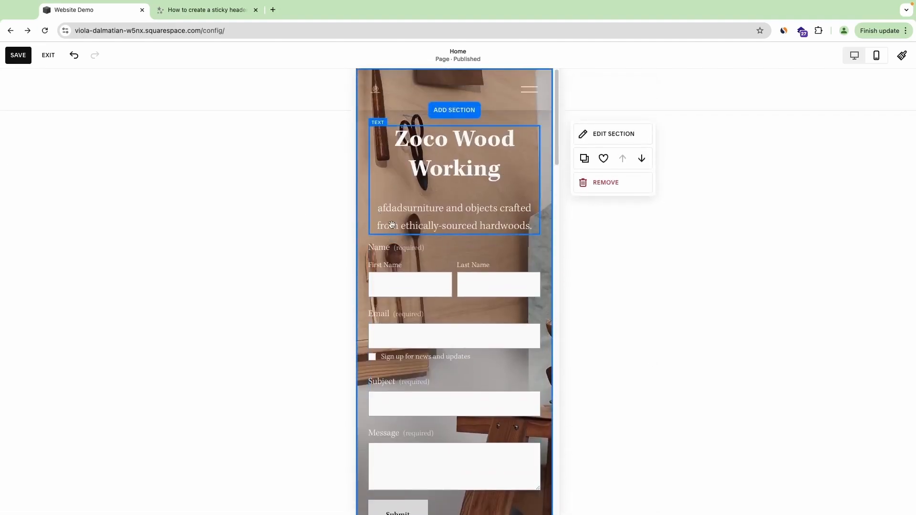
pyautogui.click(855, 55)
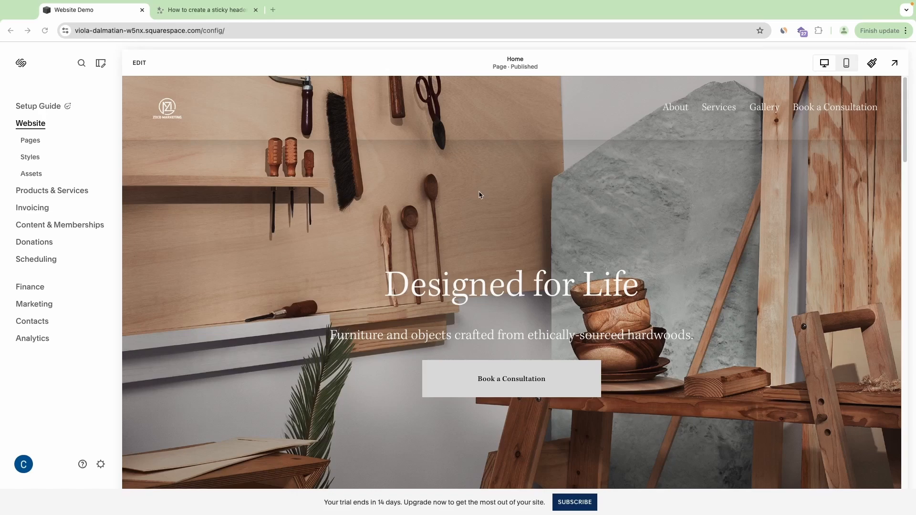
# Open the site's page list and move Book a Consultation directly below About in the main navigation.
pyautogui.scroll(-1, 446, 201)
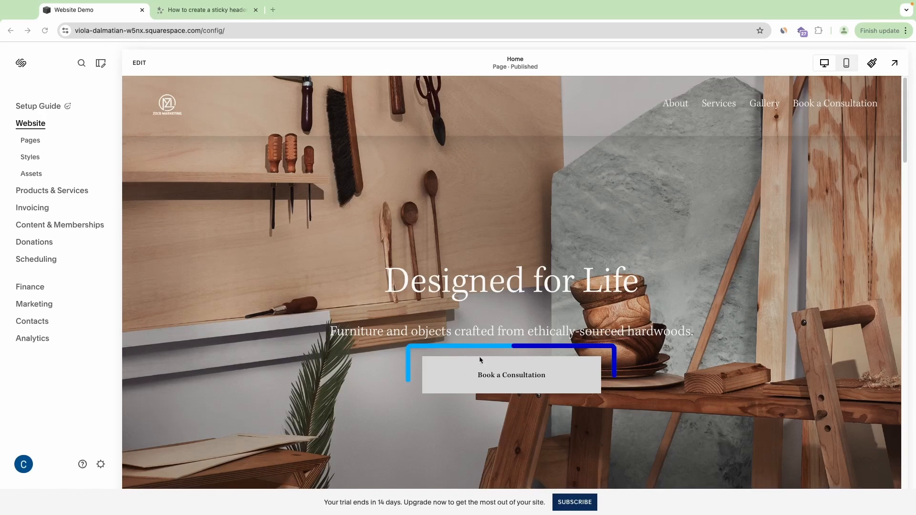
pyautogui.scroll(1, 449, 346)
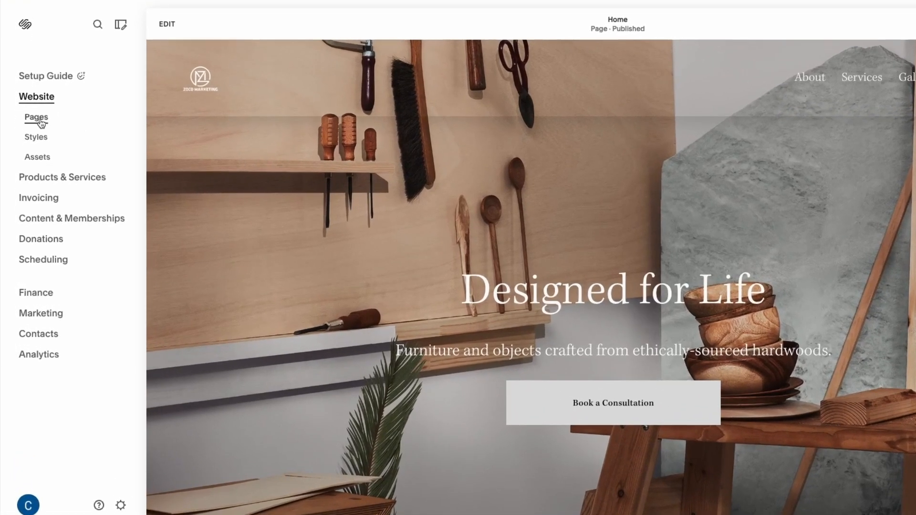
pyautogui.click(37, 119)
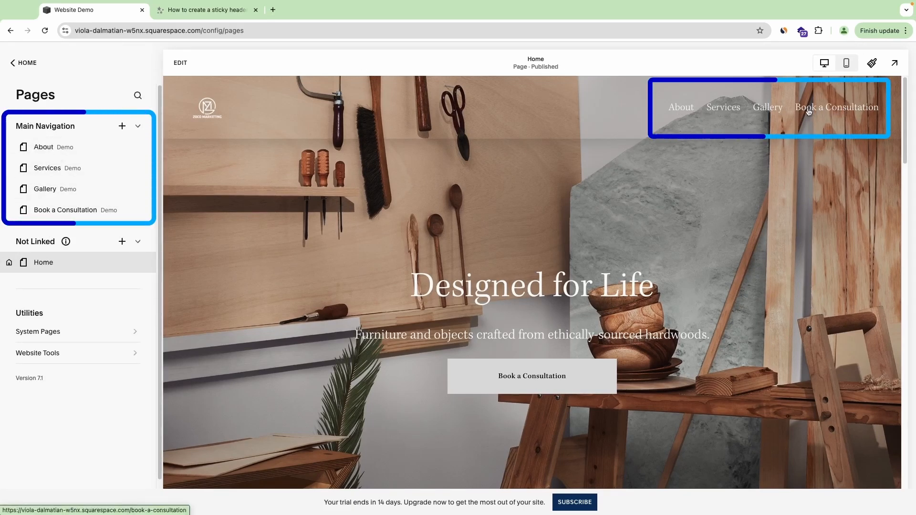
pyautogui.moveTo(61, 211); pyautogui.dragTo(63, 175)
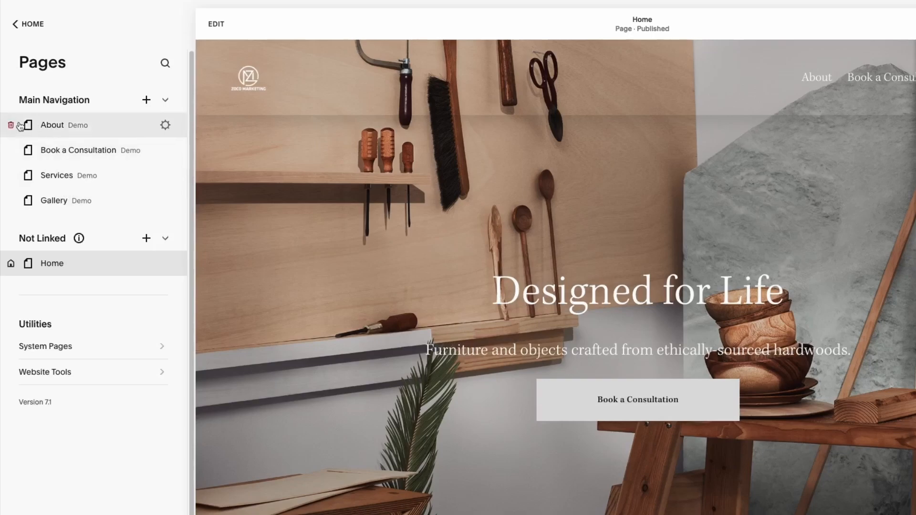
# Delete the About page and move the Gallery page into the Not Linked group below Home.
pyautogui.click(11, 126)
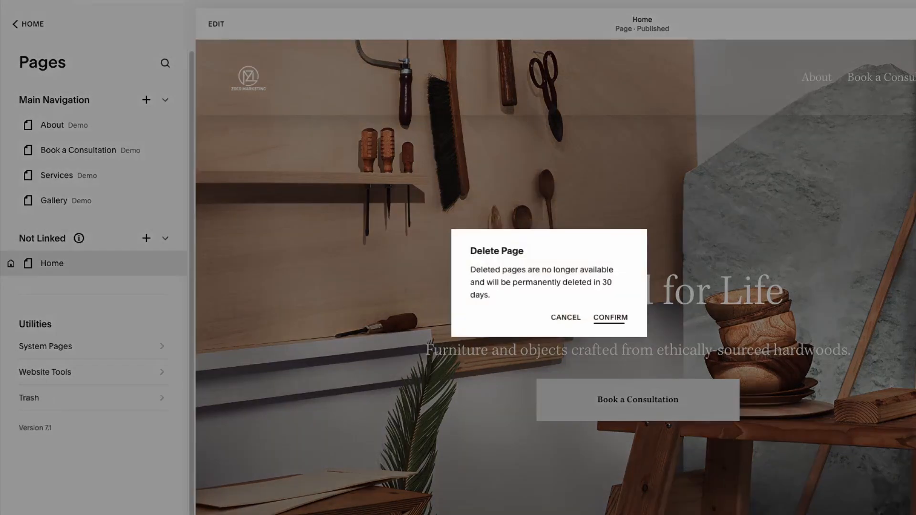
pyautogui.click(610, 317)
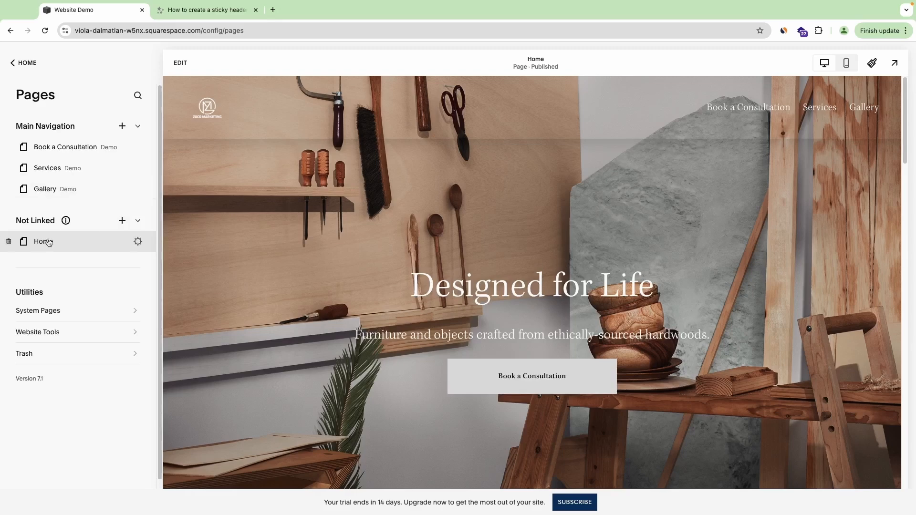
pyautogui.moveTo(62, 190); pyautogui.dragTo(55, 248)
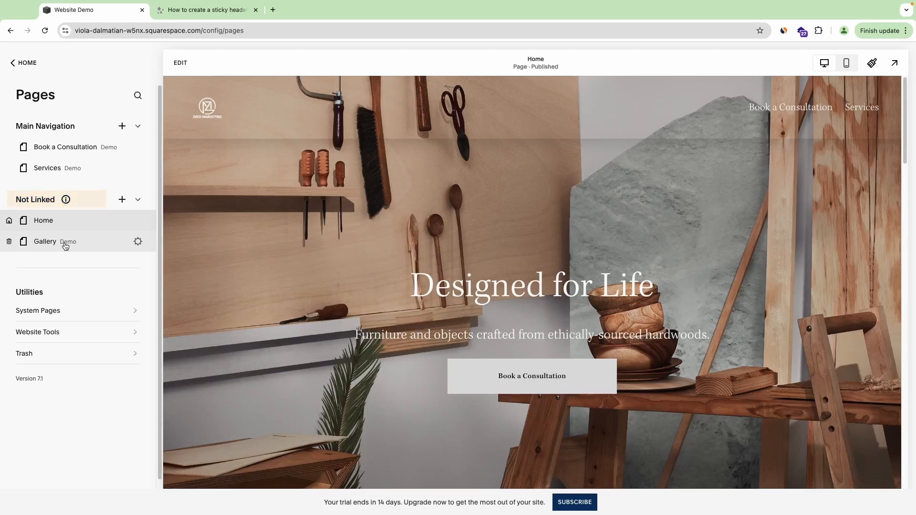
# View the designer page layouts offered for a new main navigation page and close them without adding one.
pyautogui.click(123, 126)
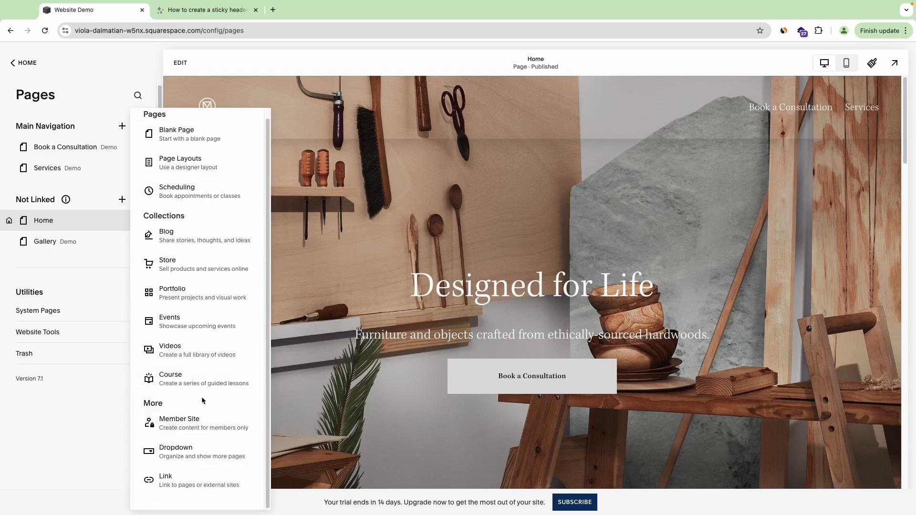
pyautogui.click(185, 177)
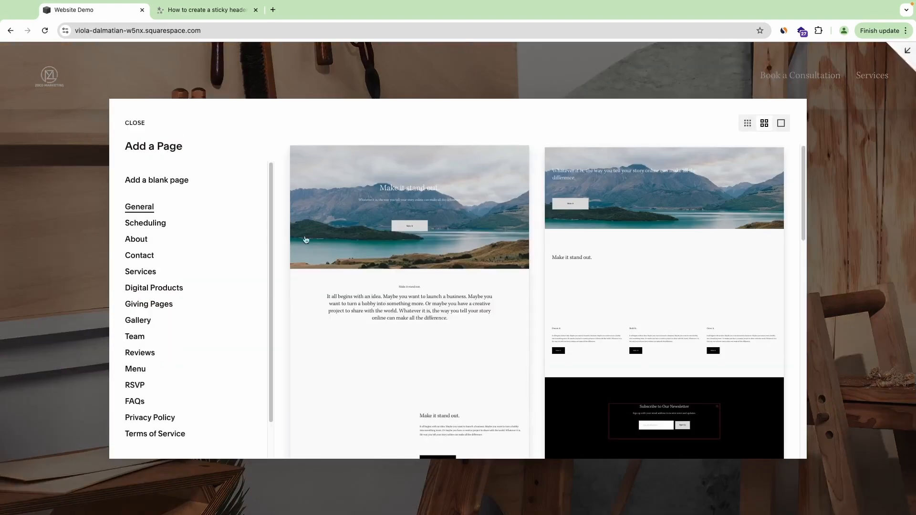
pyautogui.click(139, 123)
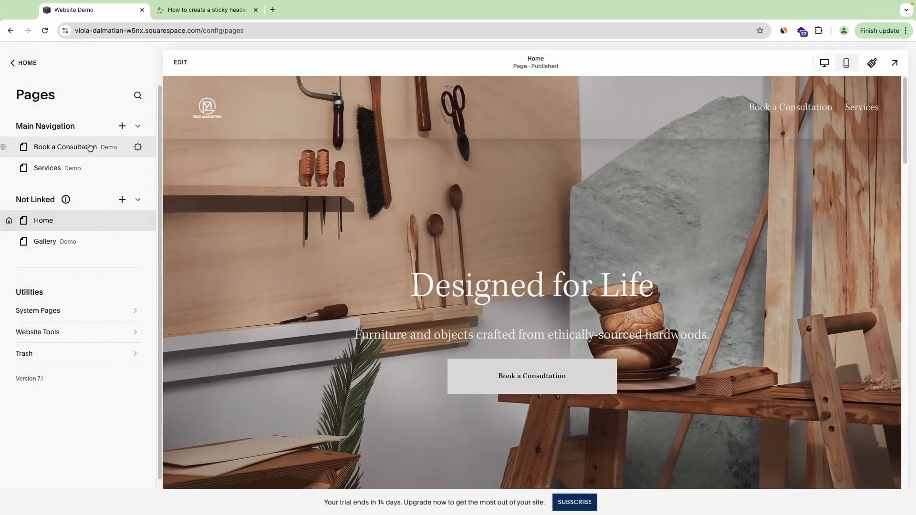
# Add a blank page named Test and place it in the main navigation between Book a Consultation and Services.
pyautogui.click(123, 126)
pyautogui.click(173, 144)
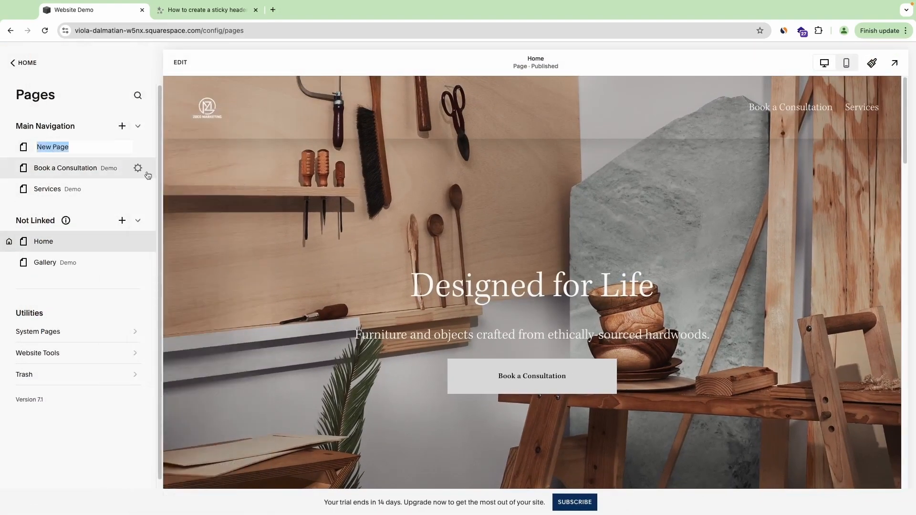
pyautogui.write('Test')
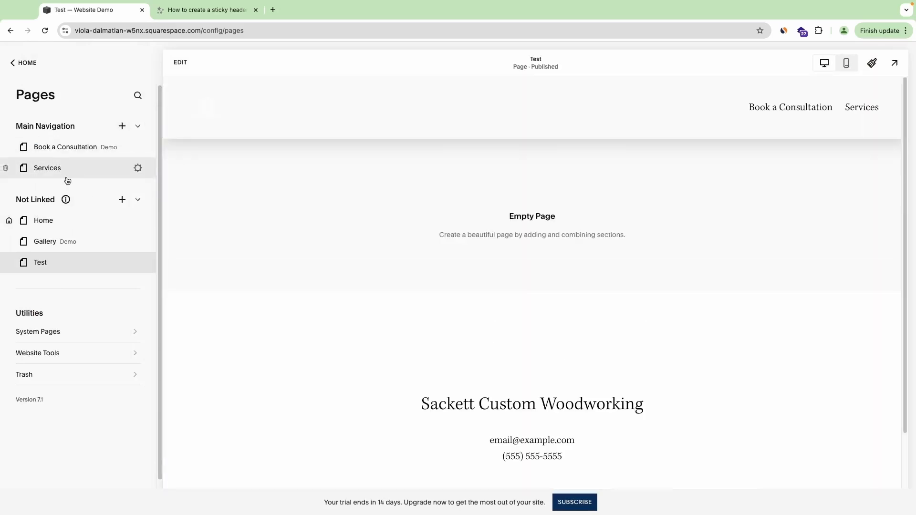
pyautogui.moveTo(55, 266); pyautogui.dragTo(55, 170)
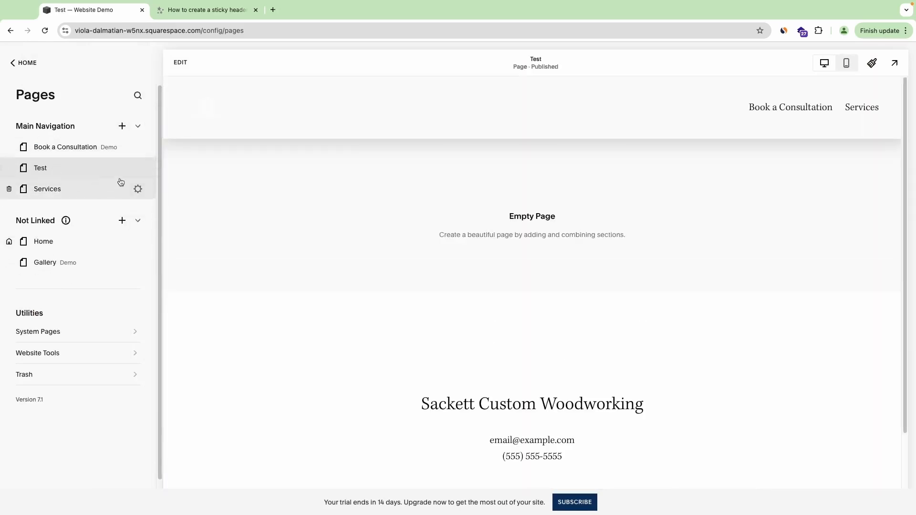
pyautogui.scroll(-3, 439, 334)
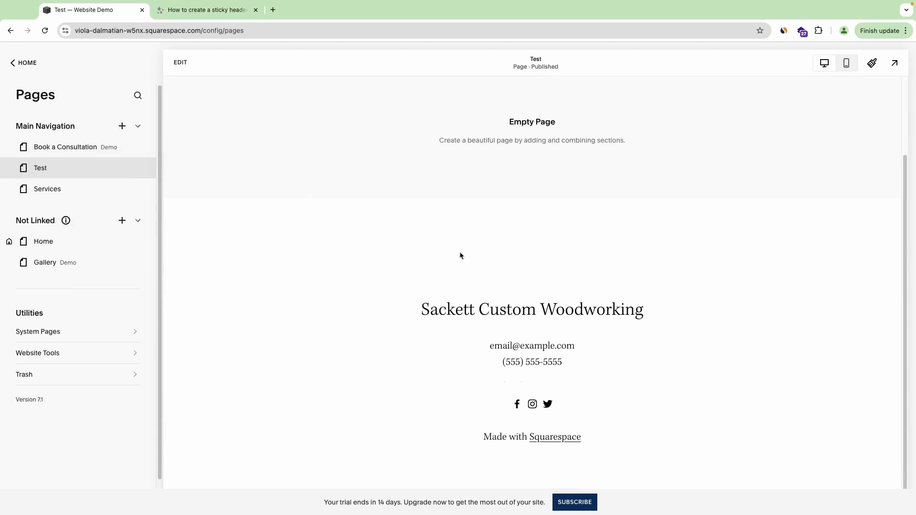
pyautogui.scroll(3, 461, 255)
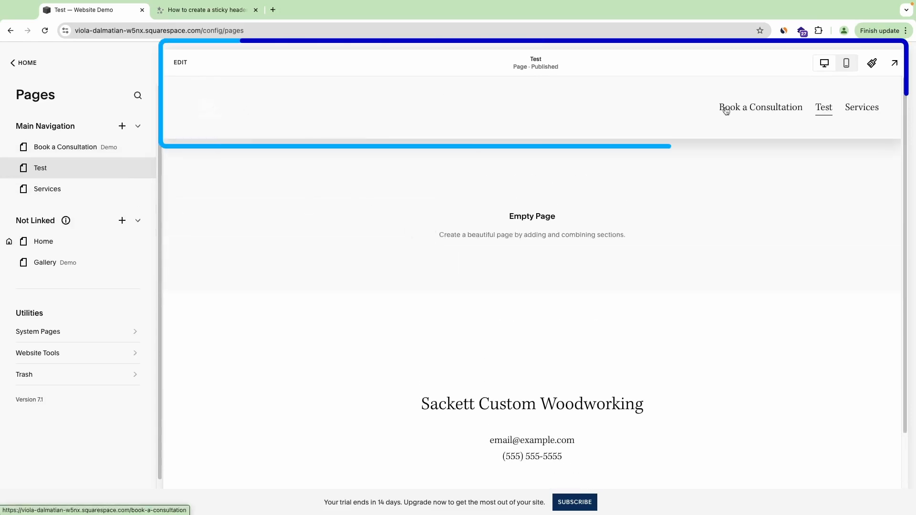
pyautogui.scroll(-3, 479, 398)
pyautogui.scroll(3, 393, 404)
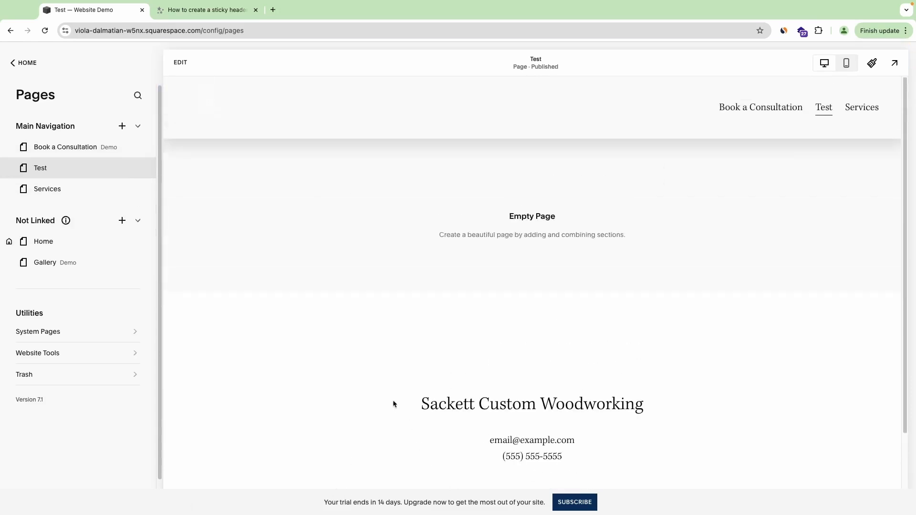
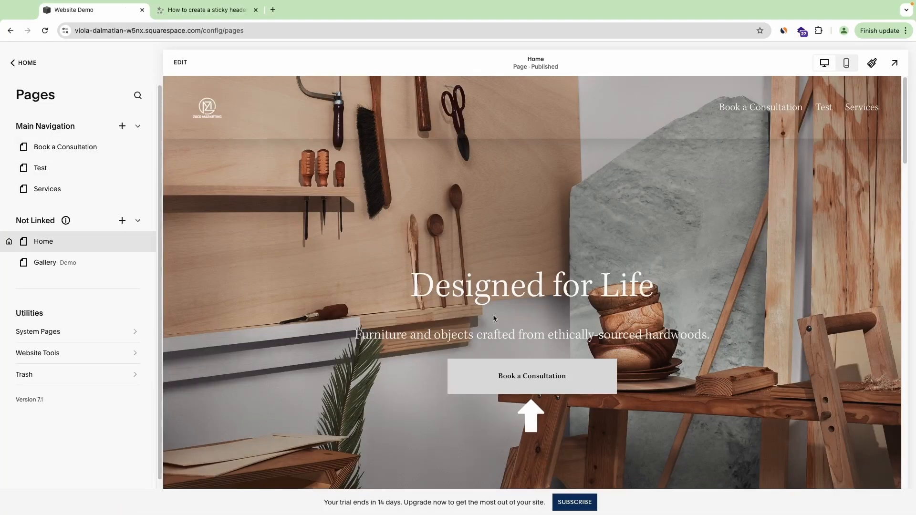
# Follow the home page's Book a Consultation link and examine the appointment options on the page it opens.
pyautogui.click(504, 379)
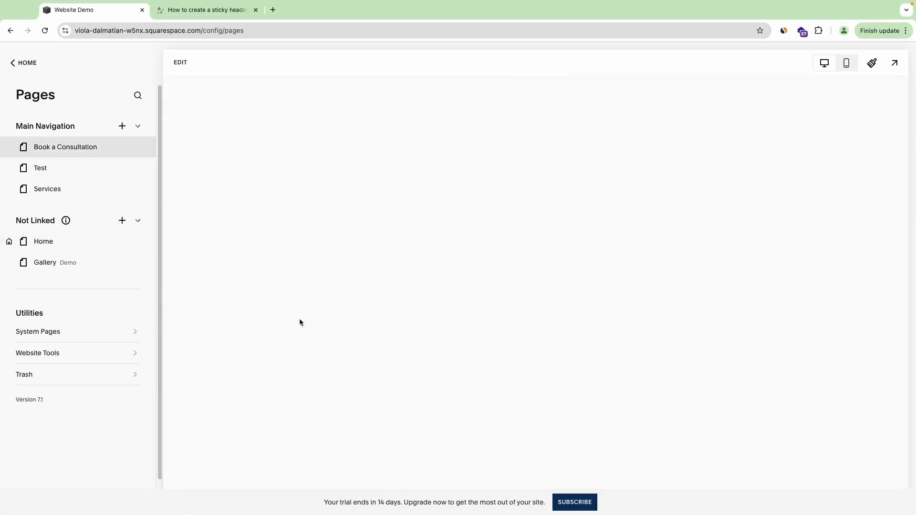
pyautogui.scroll(-5, 477, 254)
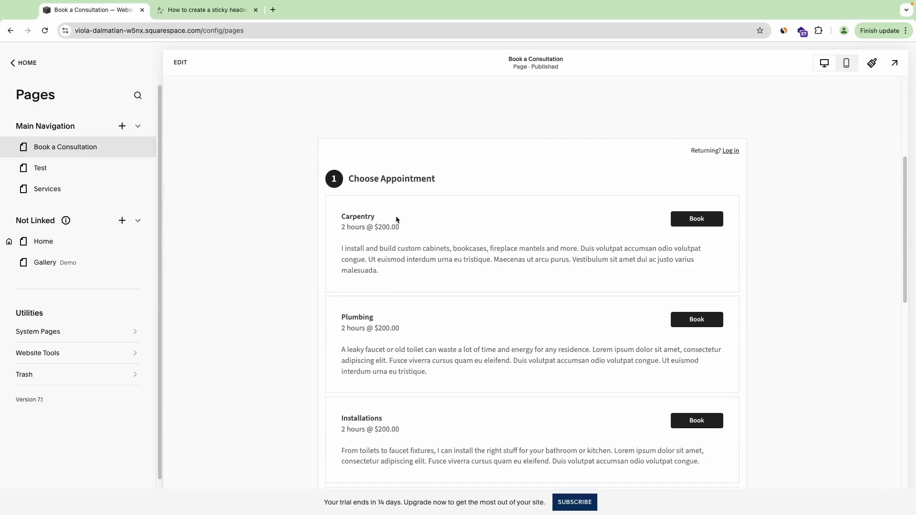
pyautogui.scroll(-7, 554, 242)
pyautogui.scroll(5, 494, 253)
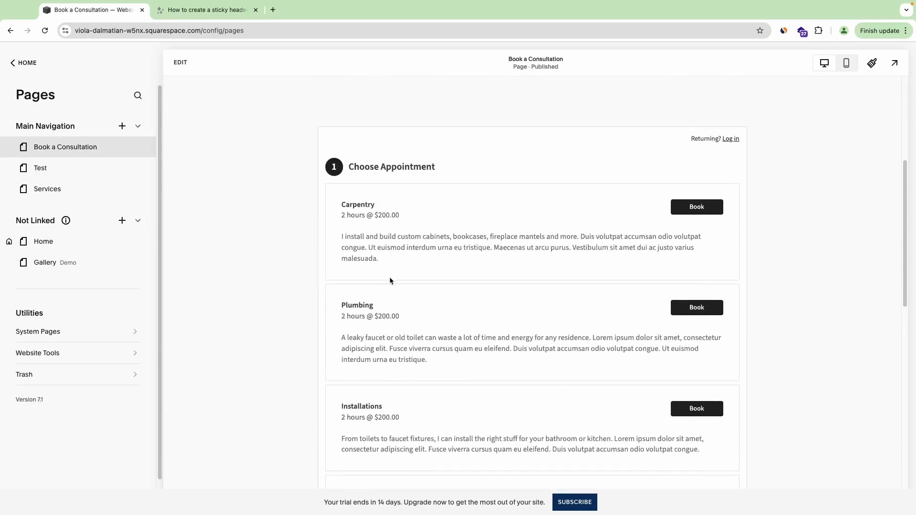
pyautogui.scroll(5, 394, 276)
pyautogui.scroll(1, 333, 273)
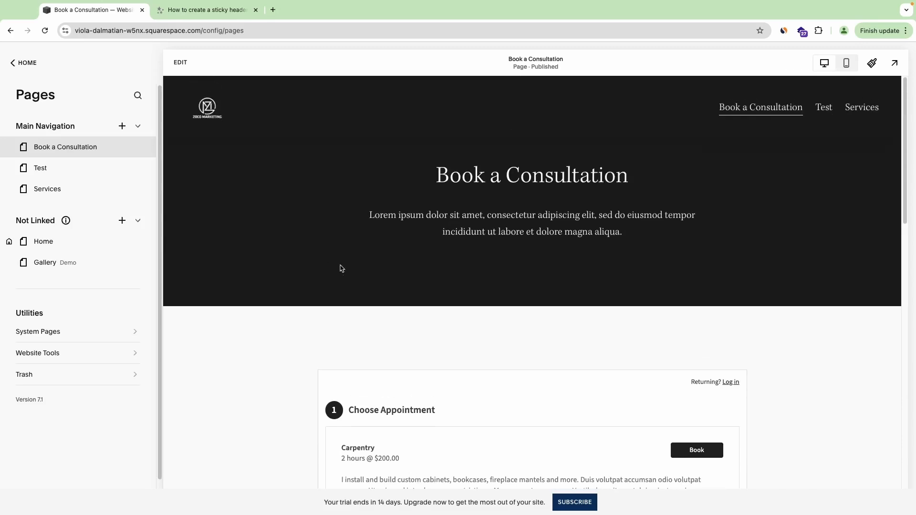
# Open the Book a Consultation page for editing, and delete its scheduling block after reviewing the block's content settings.
pyautogui.scroll(-5, 334, 246)
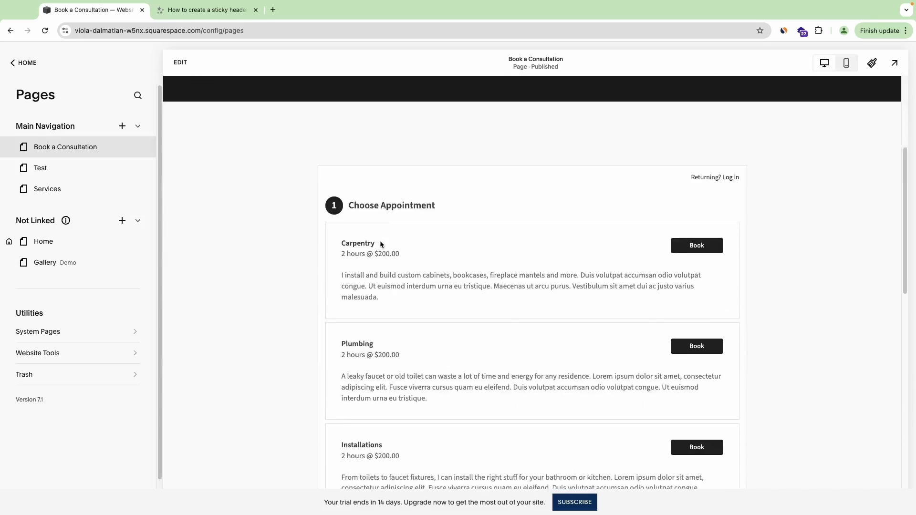
pyautogui.scroll(5, 286, 205)
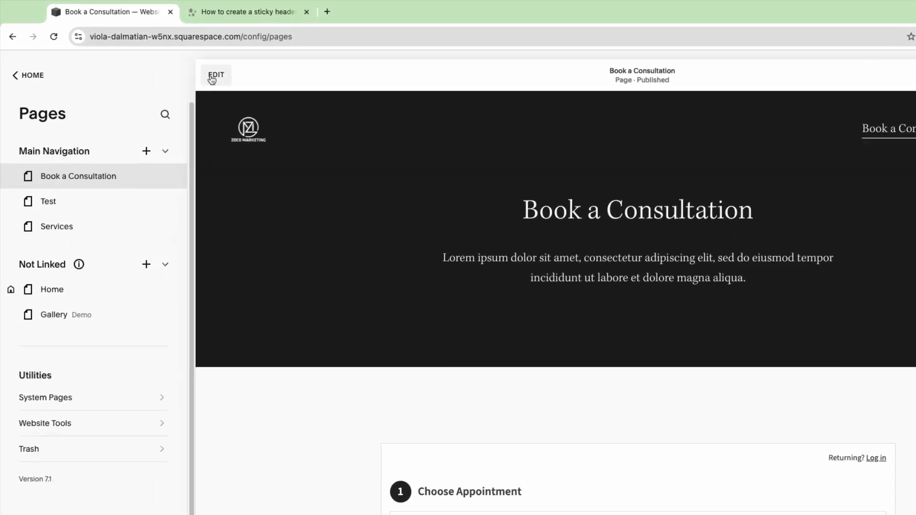
pyautogui.click(212, 77)
pyautogui.scroll(-6, 306, 245)
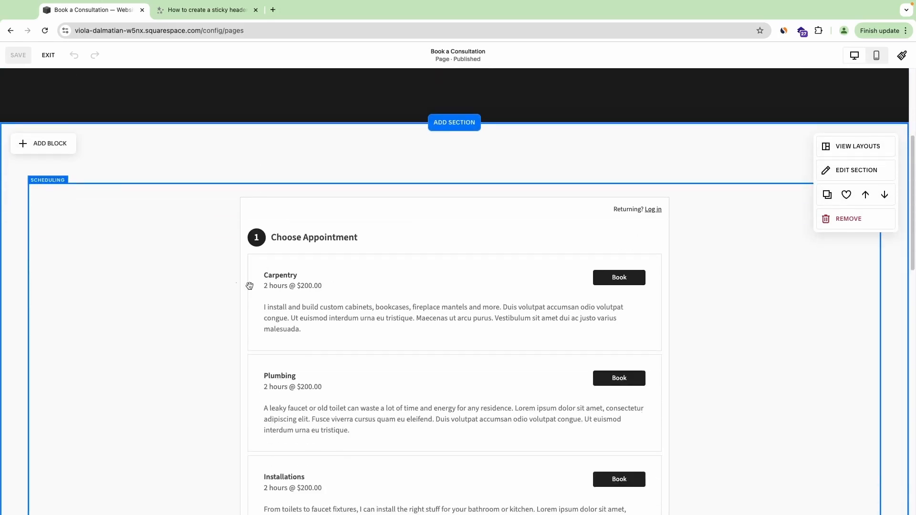
pyautogui.scroll(1, 596, 219)
pyautogui.click(388, 150)
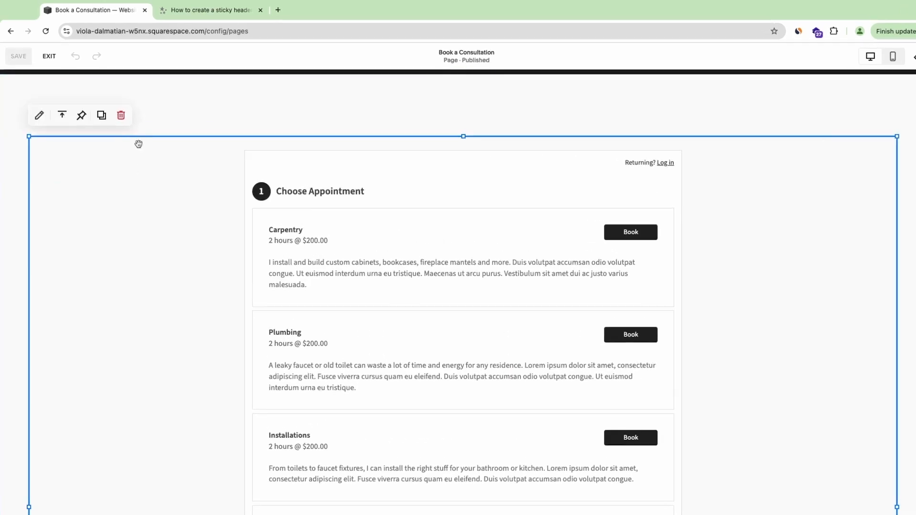
pyautogui.click(38, 117)
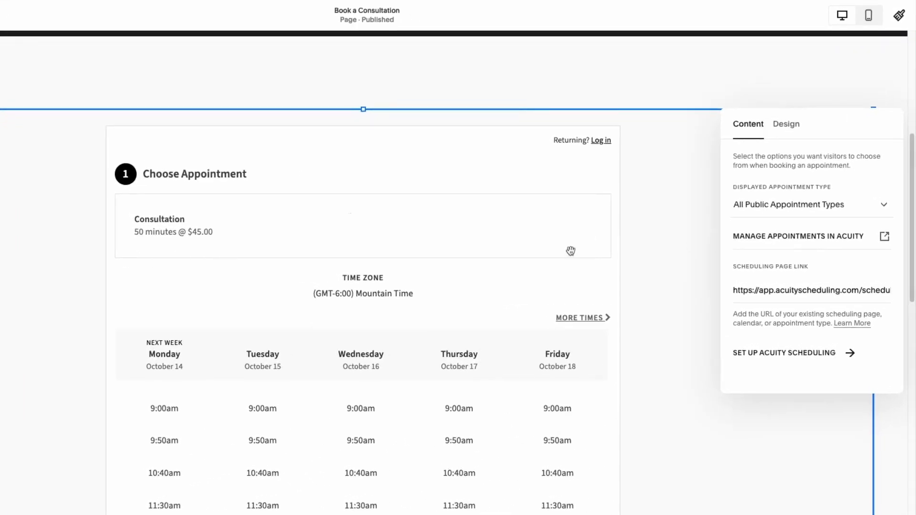
pyautogui.press('Escape')
pyautogui.click(119, 114)
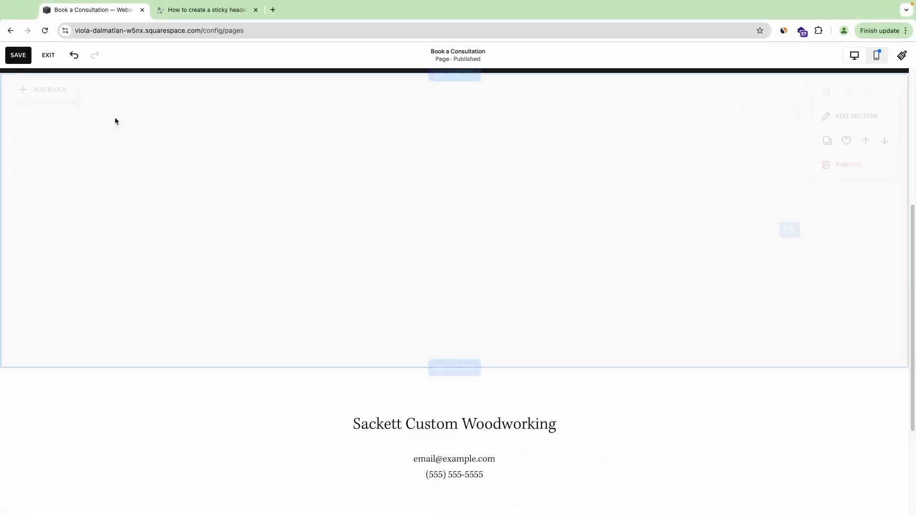
# Add a form block to the emptied section below the dark intro and center it horizontally, slightly widened.
pyautogui.scroll(4, 250, 236)
pyautogui.click(48, 256)
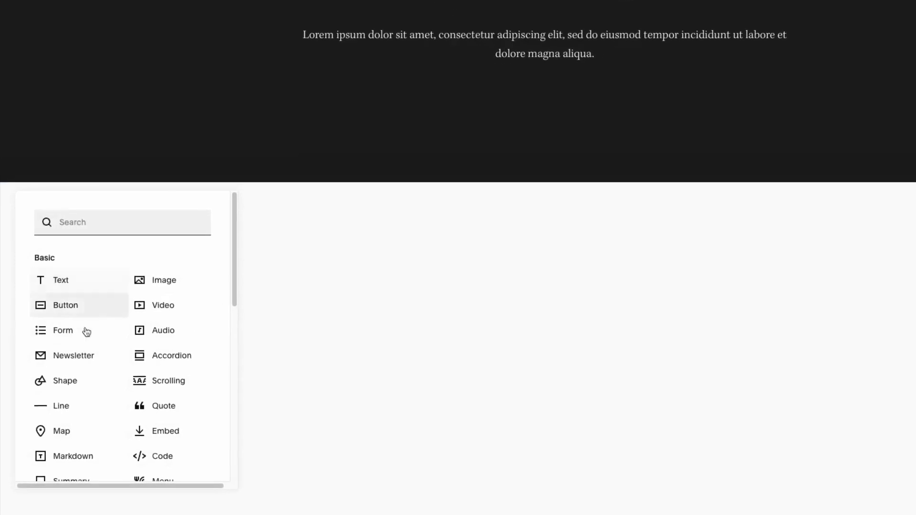
pyautogui.scroll(-3, 76, 400)
pyautogui.scroll(-5, 98, 389)
pyautogui.scroll(4, 91, 362)
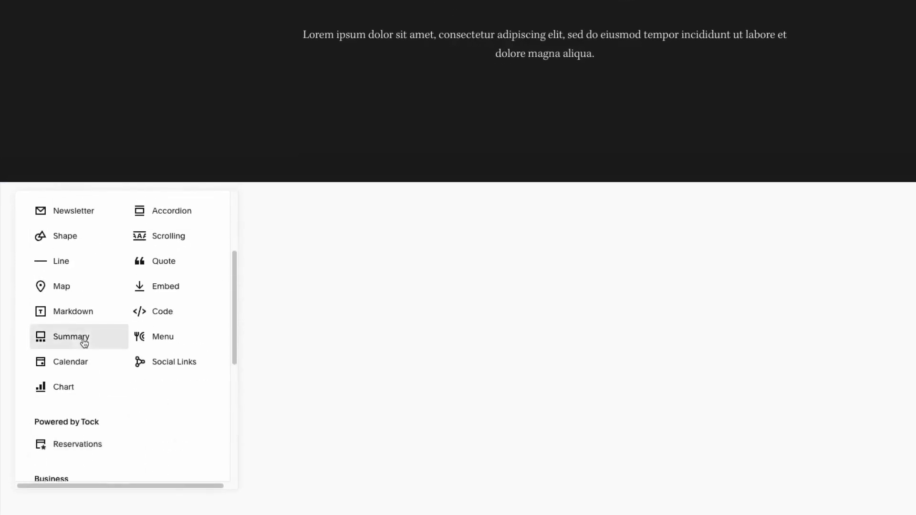
pyautogui.click(71, 246)
pyautogui.scroll(-2, 405, 327)
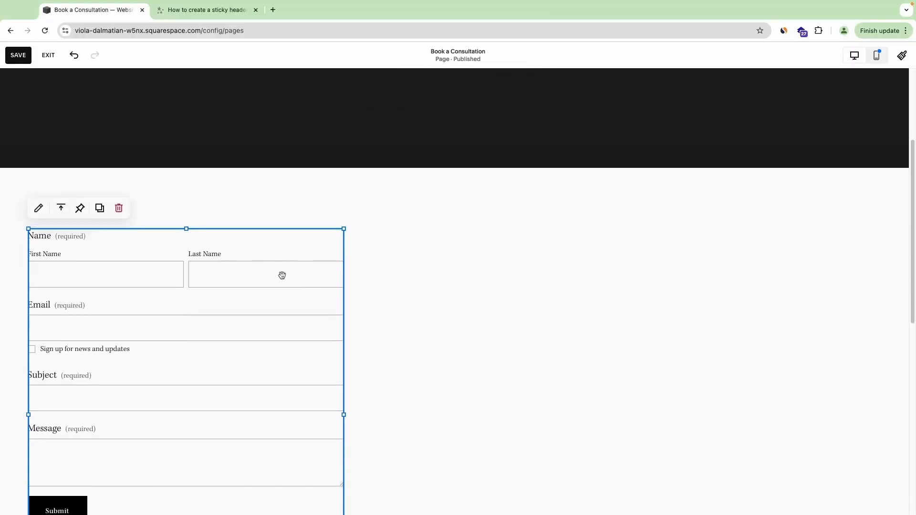
pyautogui.moveTo(283, 247); pyautogui.dragTo(515, 244)
pyautogui.scroll(-5, 388, 302)
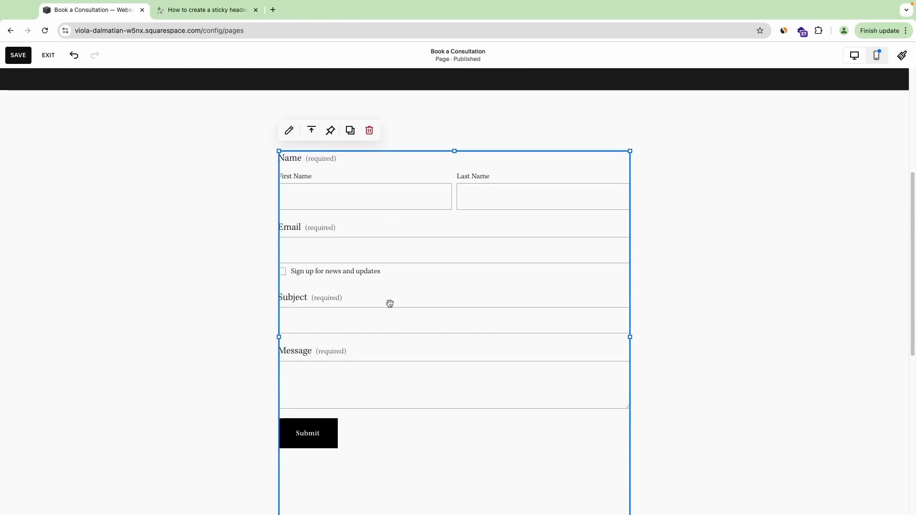
pyautogui.scroll(5, 328, 309)
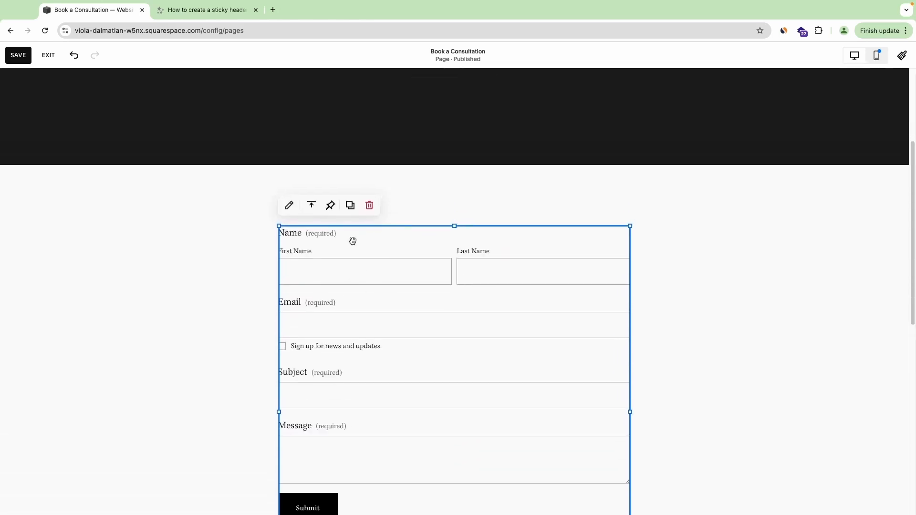
# Examine the form block's content, design and storage settings, including the form field list and the Name field's options.
pyautogui.click(288, 205)
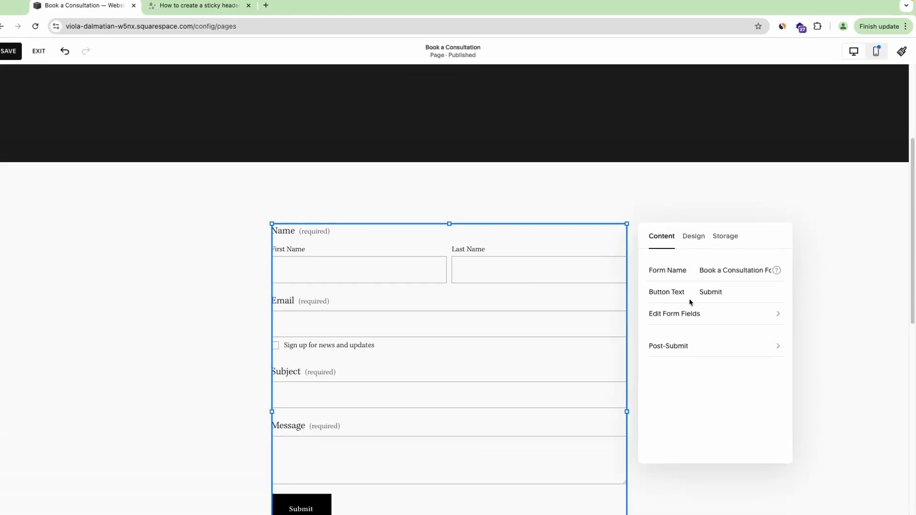
pyautogui.click(659, 209)
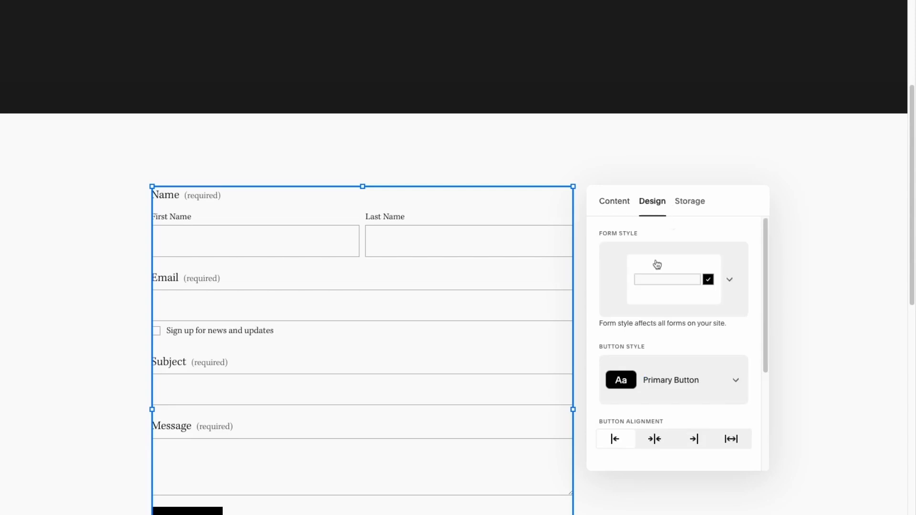
pyautogui.scroll(-3, 659, 300)
pyautogui.click(698, 200)
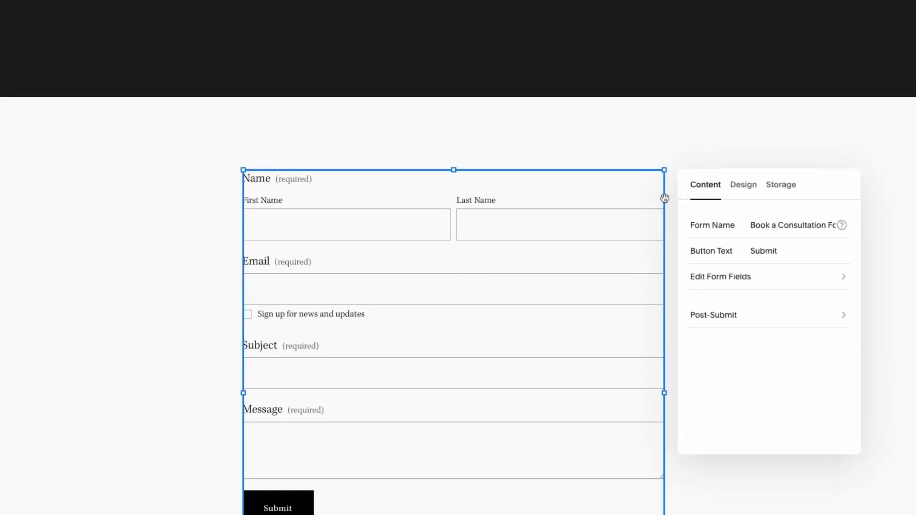
pyautogui.click(782, 278)
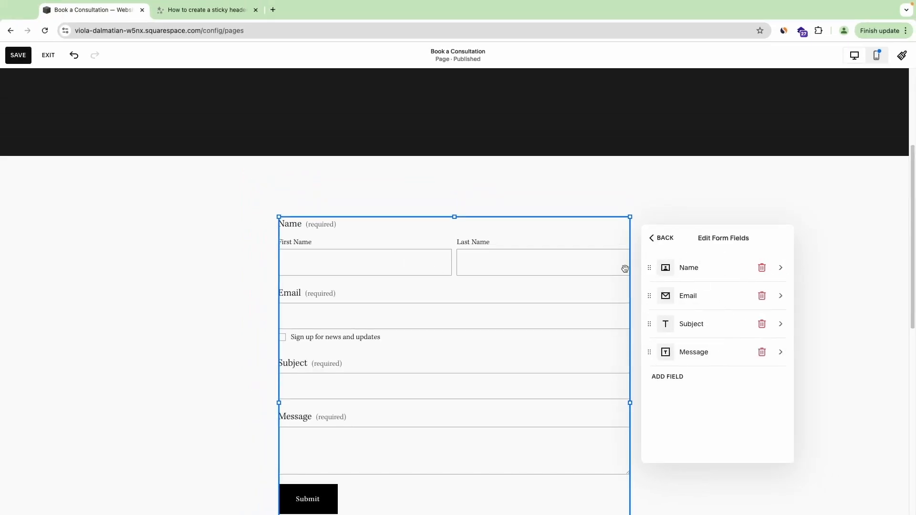
pyautogui.click(782, 267)
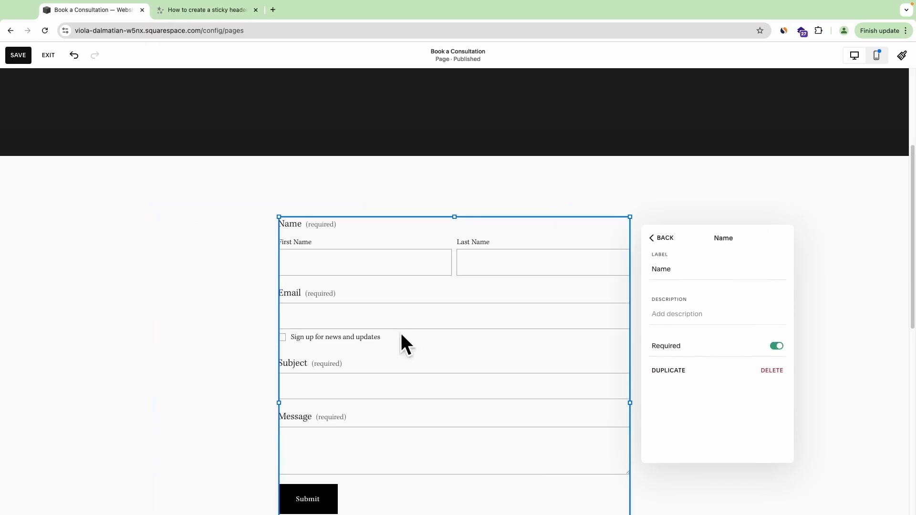
pyautogui.scroll(-3, 319, 296)
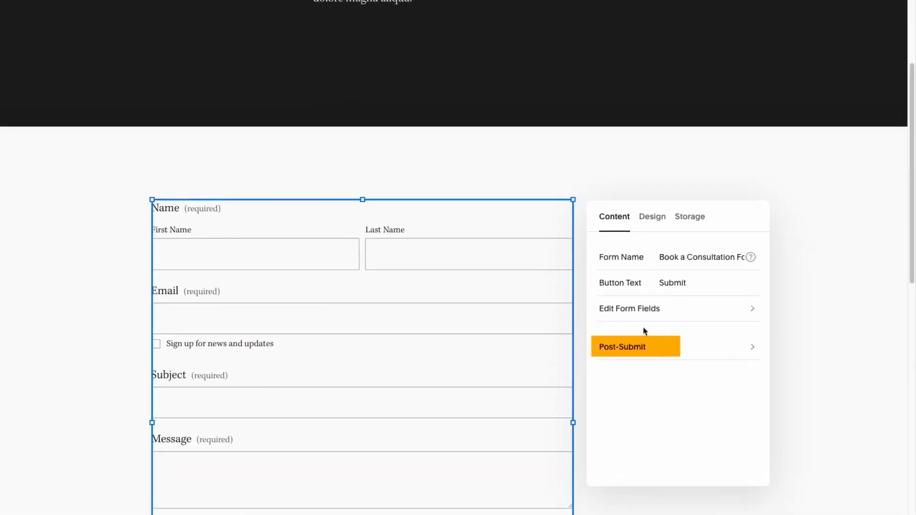
# Review the form's Post-Submit message options, switch its after-submission action to Redirect without attaching a link, and leave page editing with the form saved.
pyautogui.click(679, 354)
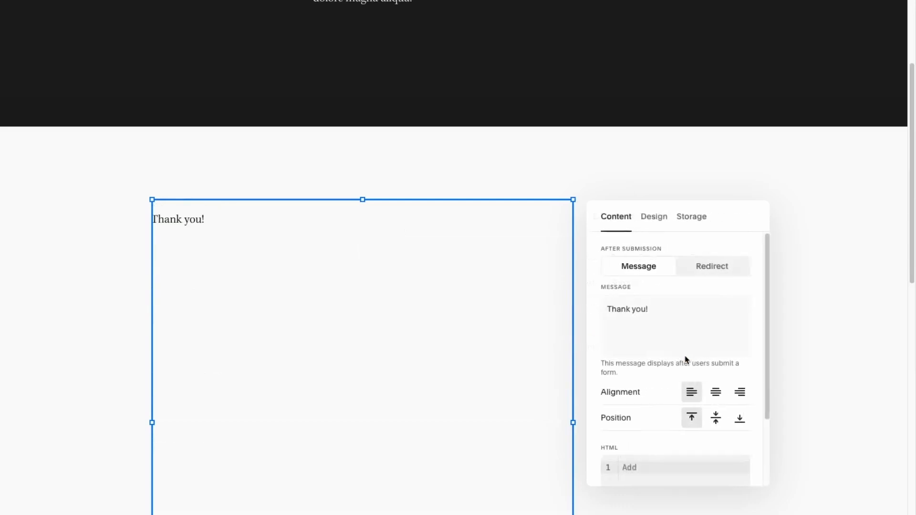
pyautogui.scroll(-2, 646, 321)
pyautogui.scroll(-4, 193, 258)
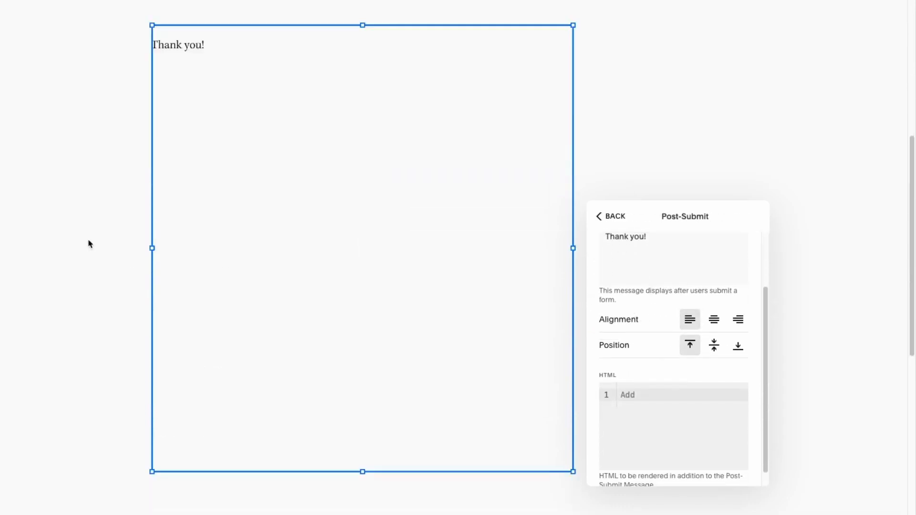
pyautogui.scroll(2, 196, 205)
pyautogui.scroll(-1, 661, 283)
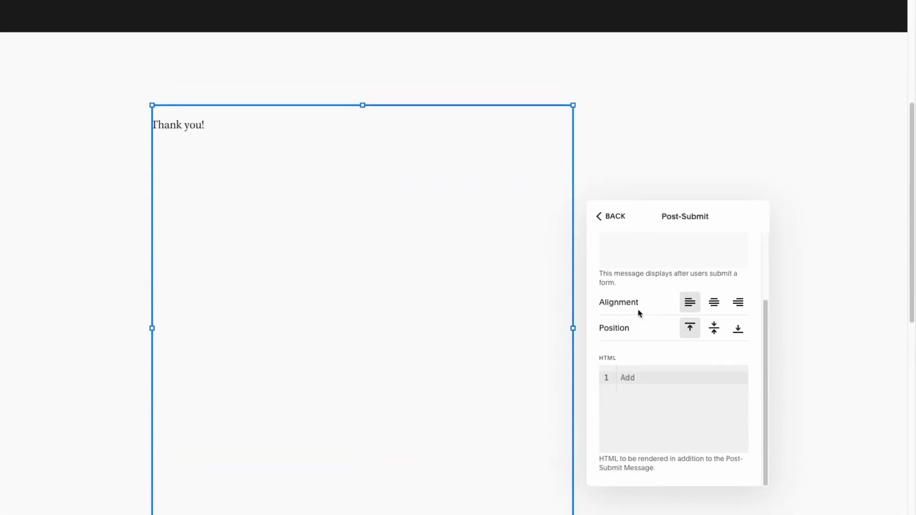
pyautogui.scroll(3, 646, 337)
pyautogui.click(715, 266)
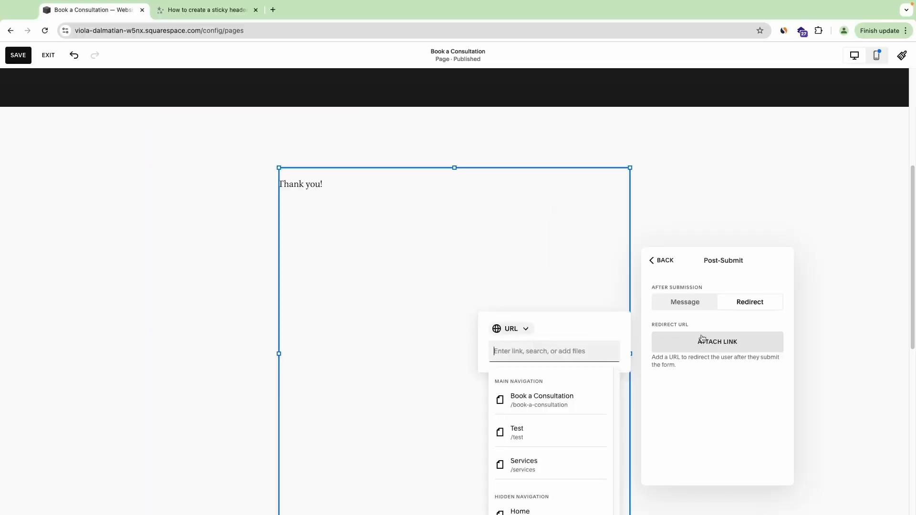
pyautogui.click(676, 239)
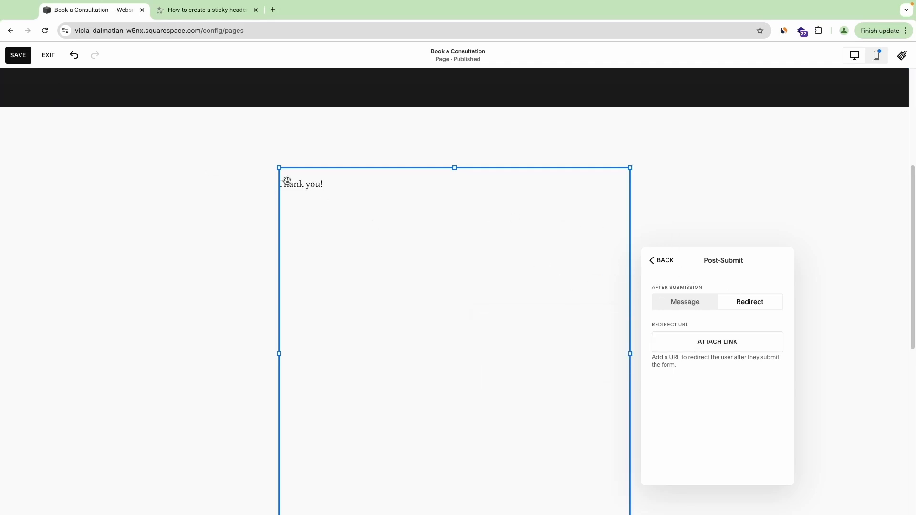
pyautogui.click(694, 196)
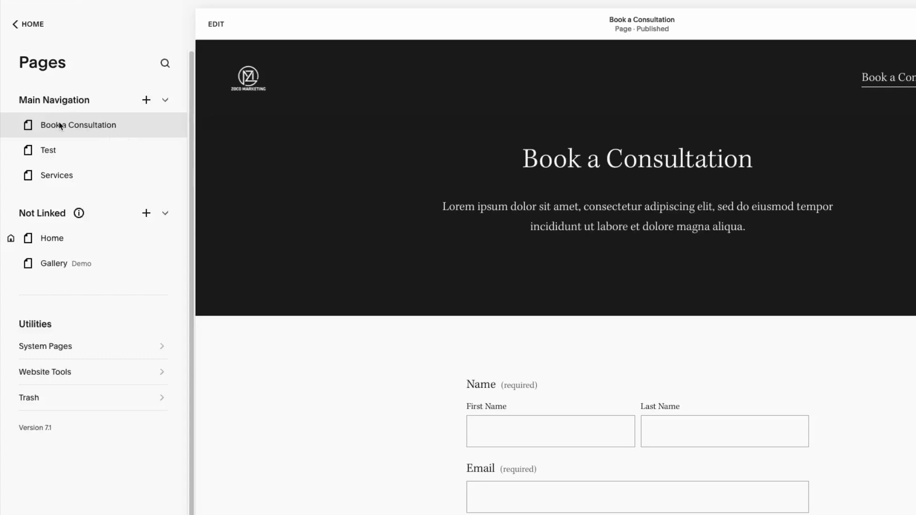
# View the Test and Services pages, and return to the main dashboard with the site's home page displayed.
pyautogui.click(49, 151)
pyautogui.click(66, 175)
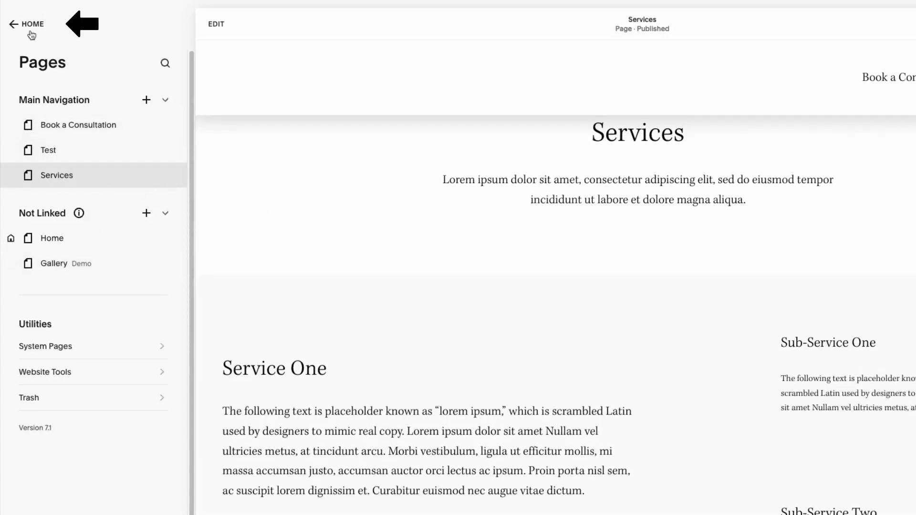
pyautogui.click(30, 32)
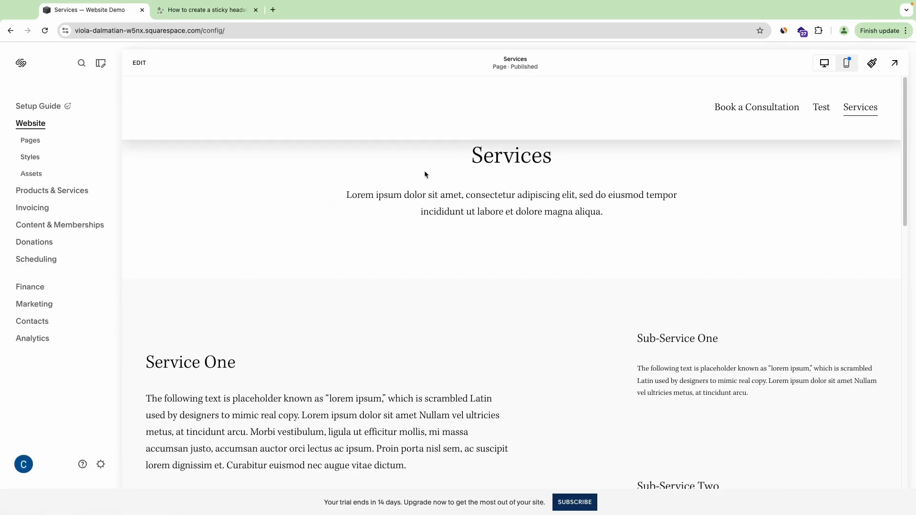
pyautogui.click(158, 107)
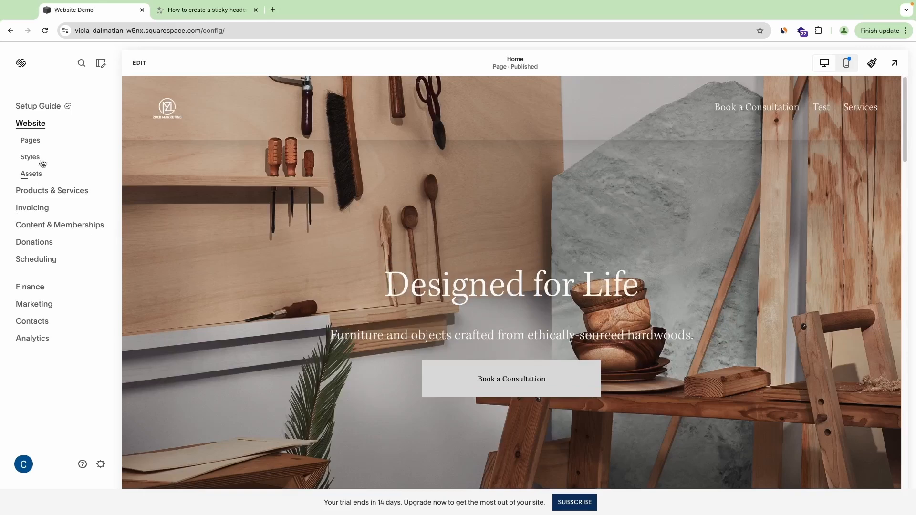
# In Site Styles, try the condensed uppercase font pack on the home page and apply the first recommended sans-serif pack instead.
pyautogui.click(30, 159)
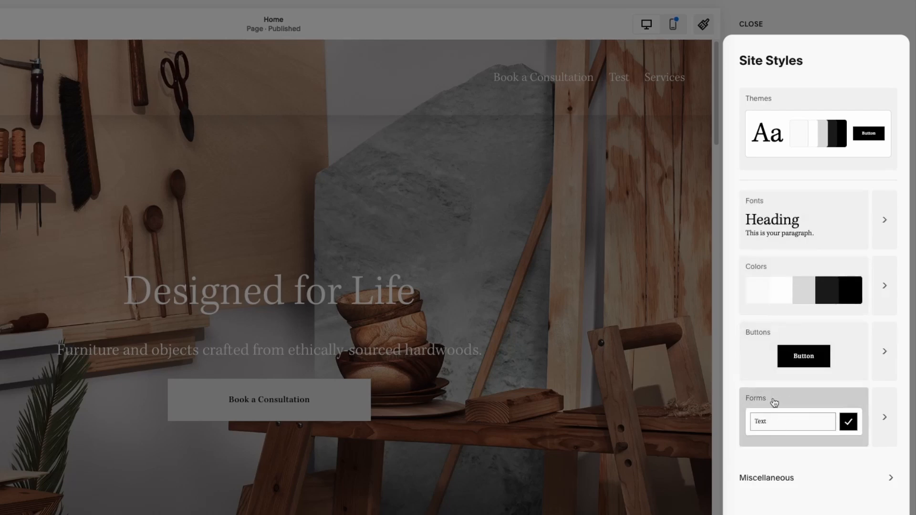
pyautogui.click(853, 221)
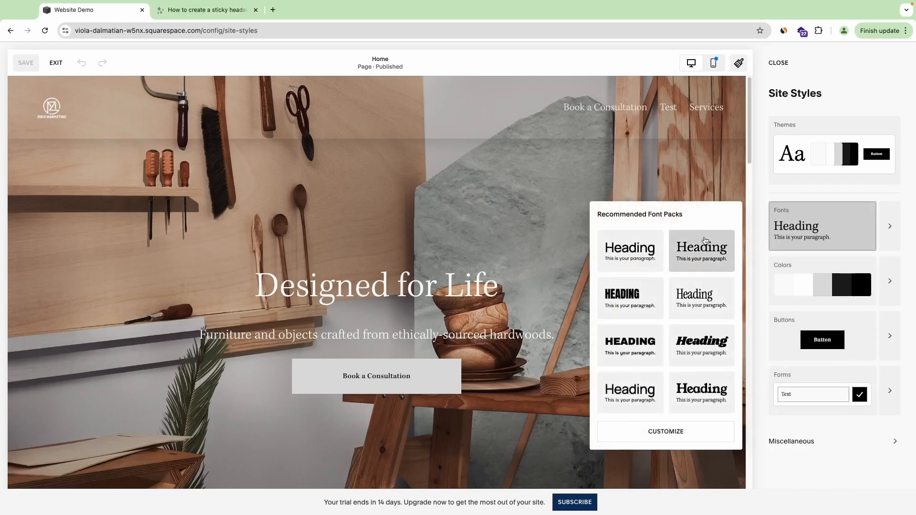
pyautogui.click(661, 301)
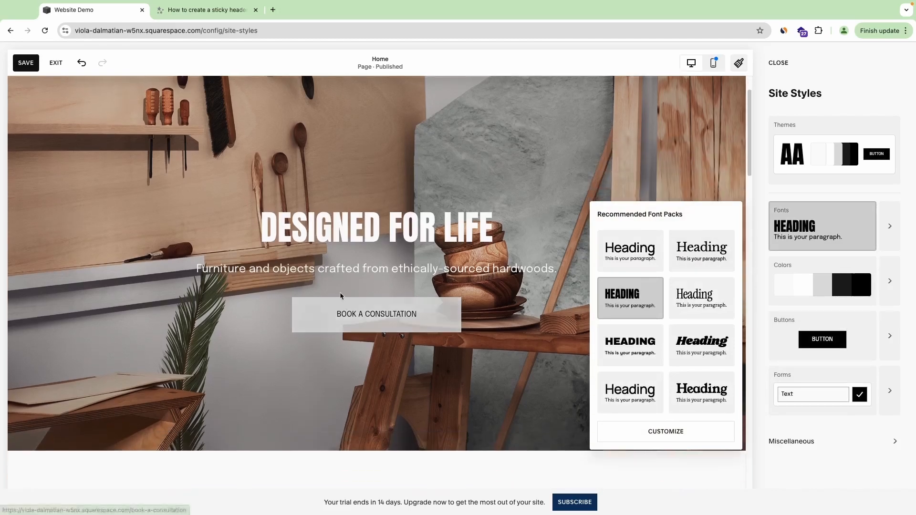
pyautogui.scroll(-3, 407, 257)
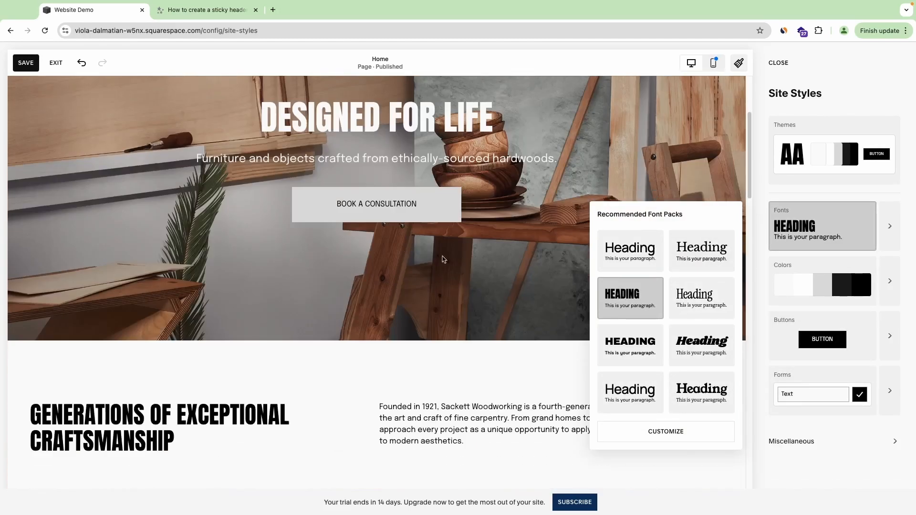
pyautogui.click(671, 307)
pyautogui.click(630, 250)
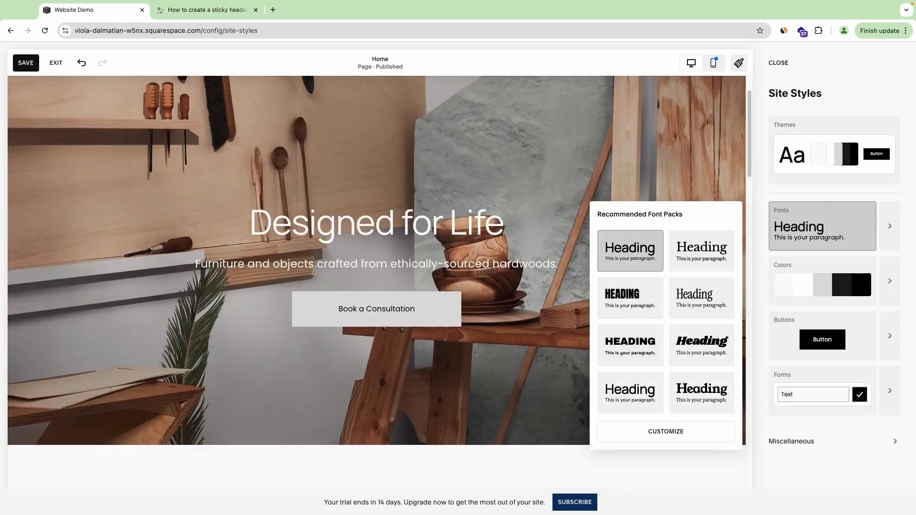
# Examine the site's color palette editor and section color themes, and return to the Site Styles overview without changing any colors.
pyautogui.click(828, 285)
pyautogui.scroll(-2, 815, 202)
pyautogui.scroll(2, 815, 203)
pyautogui.click(811, 185)
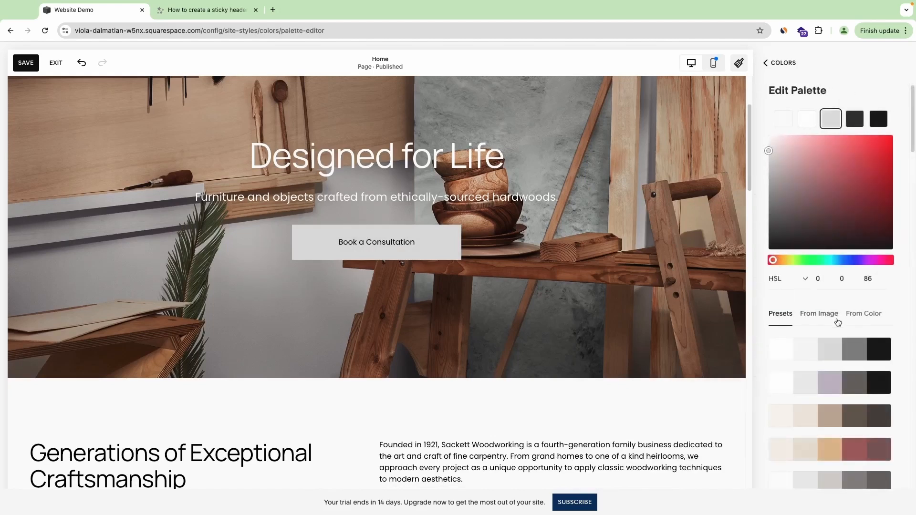
pyautogui.click(779, 63)
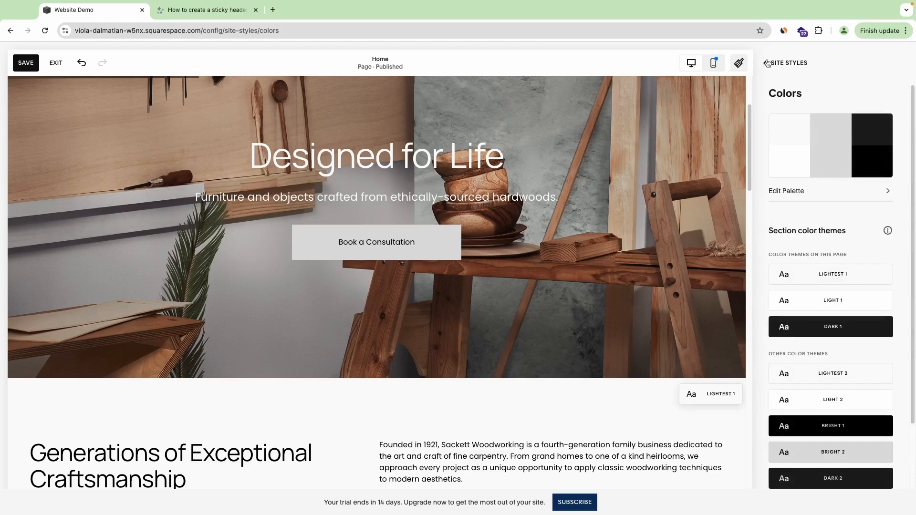
pyautogui.scroll(3, 319, 293)
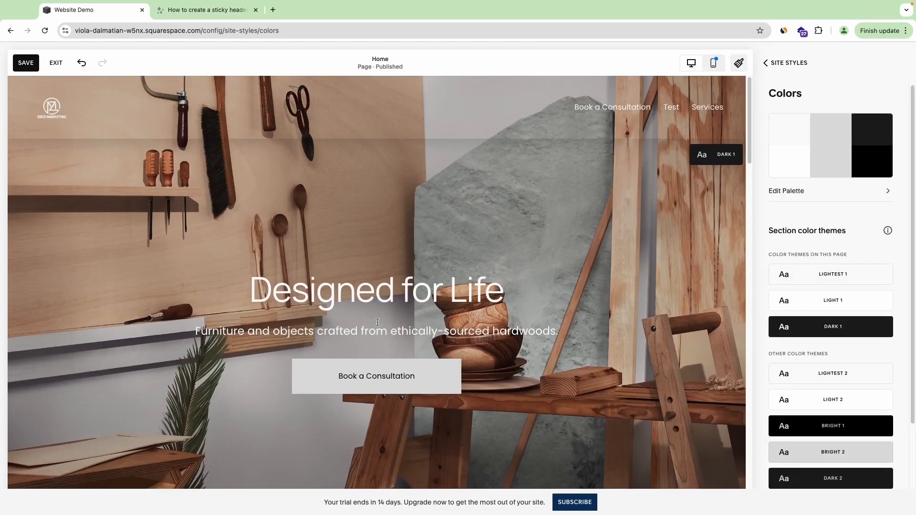
pyautogui.click(766, 62)
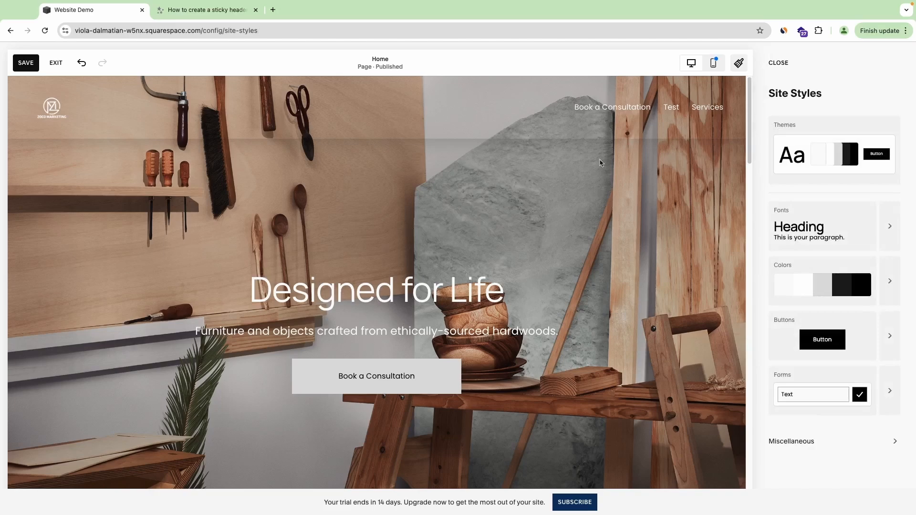
# Close Site Styles, save the home page with the style changes, and reopen it for editing.
pyautogui.click(774, 68)
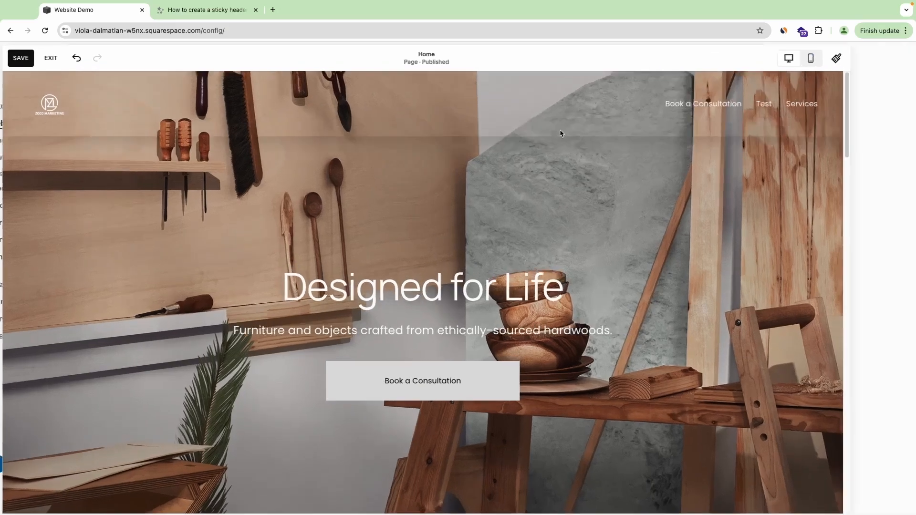
pyautogui.click(28, 59)
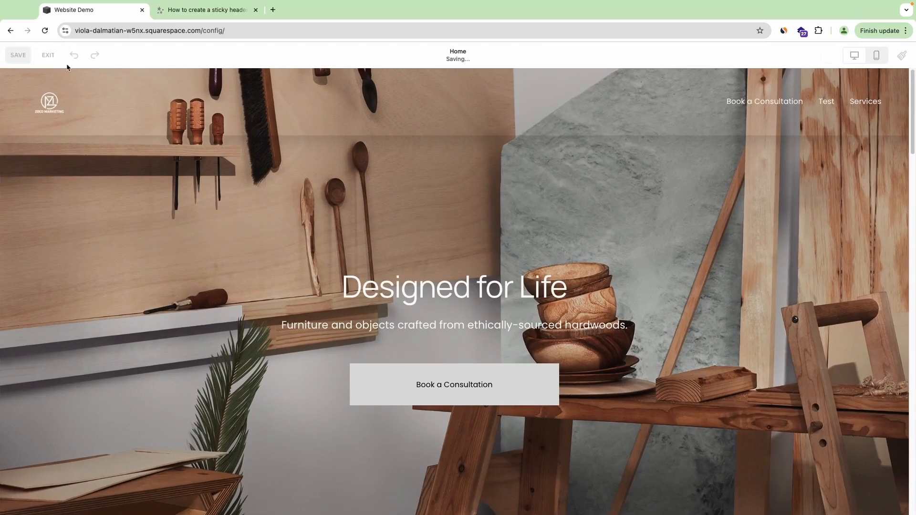
pyautogui.click(138, 62)
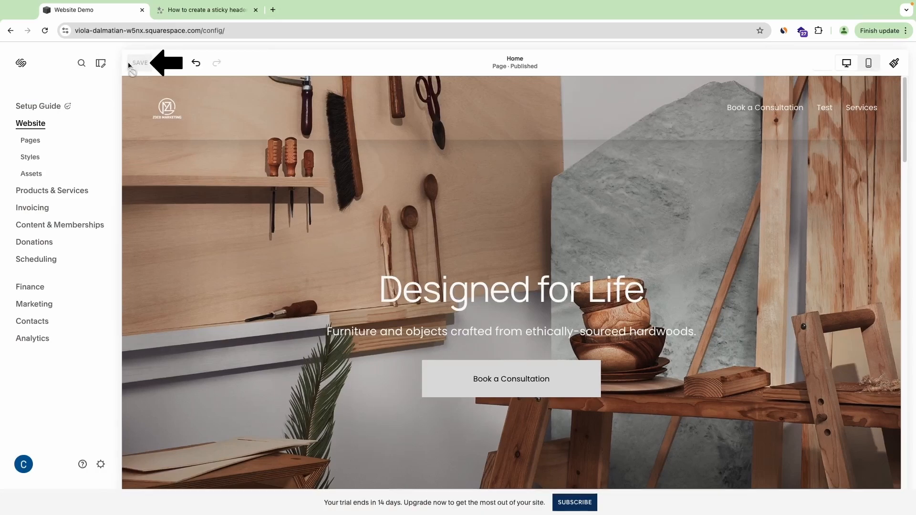
# Give the home page's "Designed for Life" heading a straight underline highlight, trying text scaling and other highlight styles along the way.
pyautogui.click(361, 287)
pyautogui.click(357, 282)
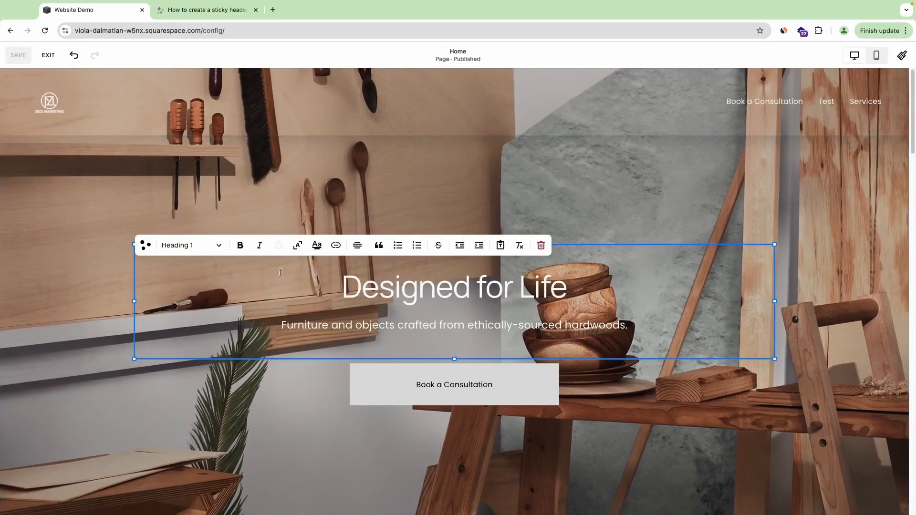
pyautogui.click(299, 248)
pyautogui.click(315, 227)
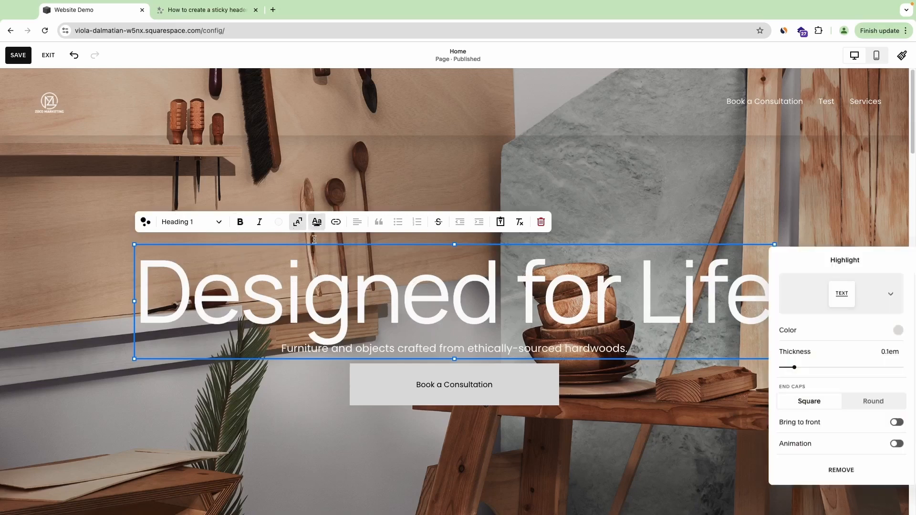
pyautogui.click(890, 293)
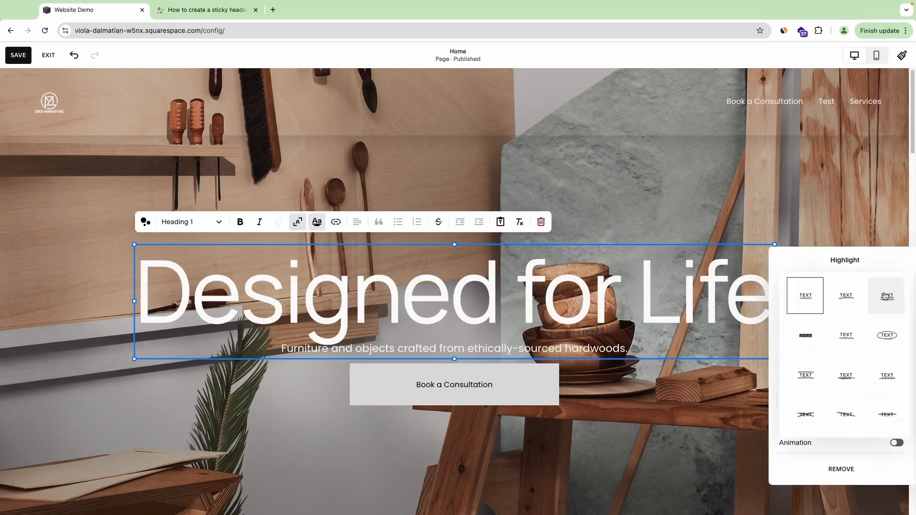
pyautogui.click(845, 335)
pyautogui.click(890, 293)
pyautogui.click(849, 379)
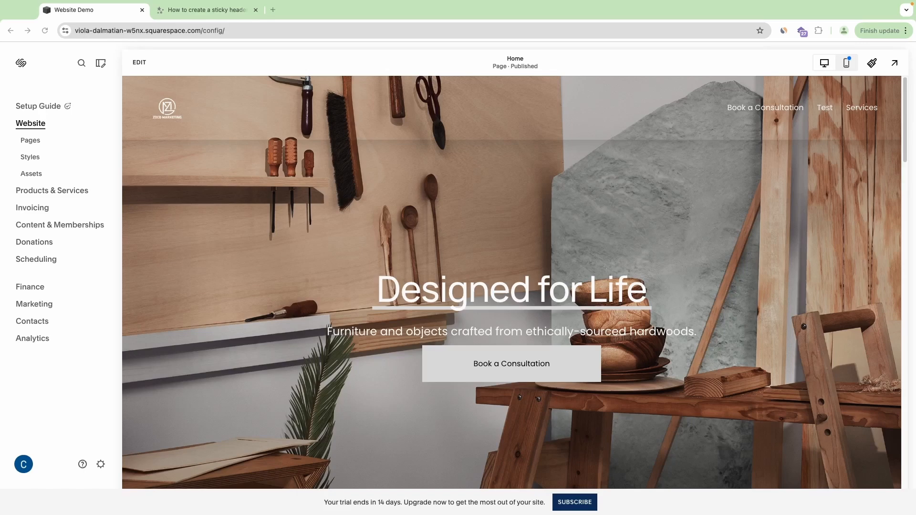
# Preview the site full screen, view the consultation page linked from the home page's Book a Consultation button, and return to the home page.
pyautogui.click(892, 63)
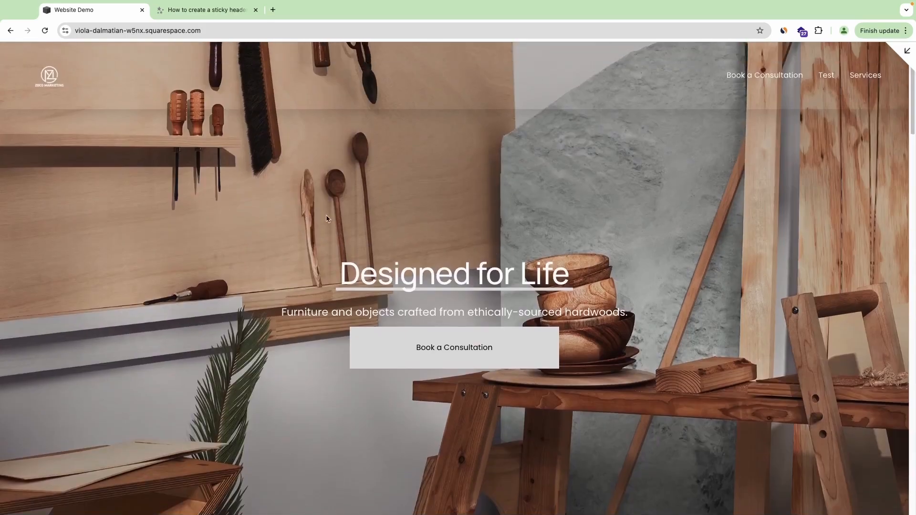
pyautogui.click(446, 342)
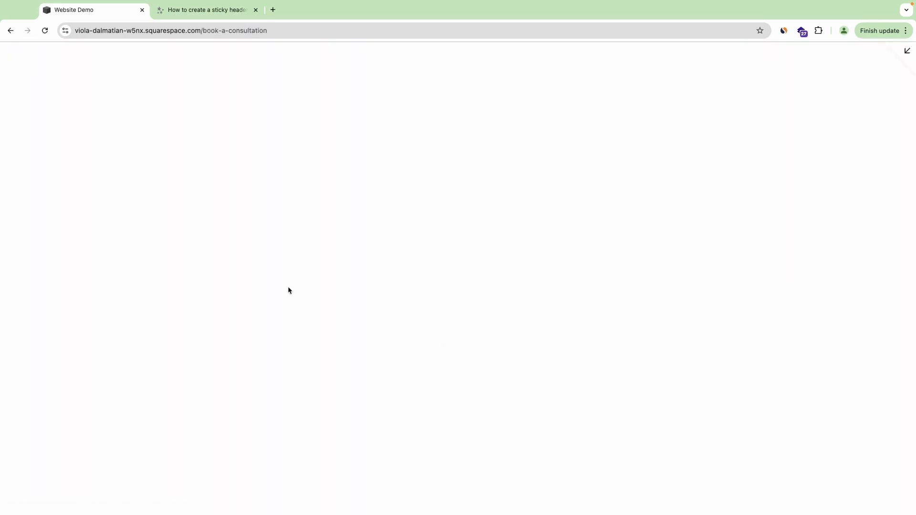
pyautogui.scroll(-6, 318, 286)
pyautogui.scroll(6, 321, 262)
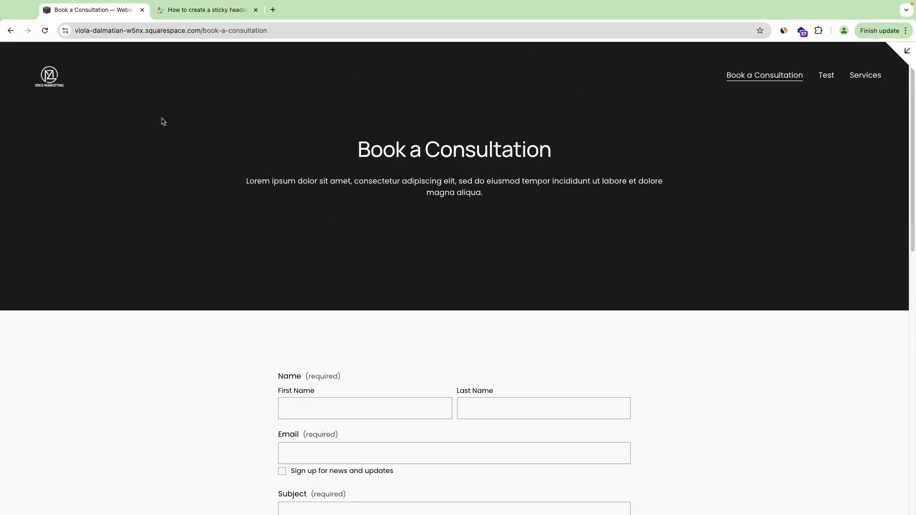
pyautogui.click(14, 33)
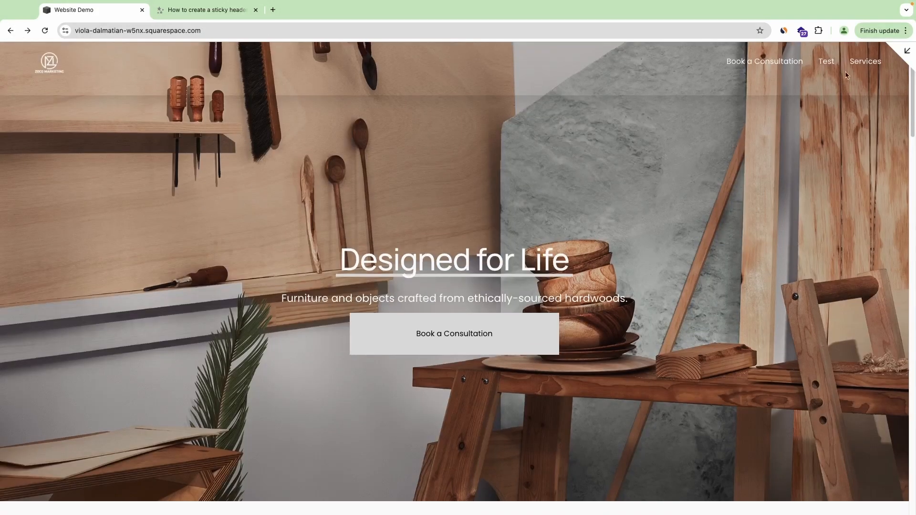
# Review the home page through its Testimonials section and the site's web address, and exit the full-screen preview.
pyautogui.scroll(-15, 286, 341)
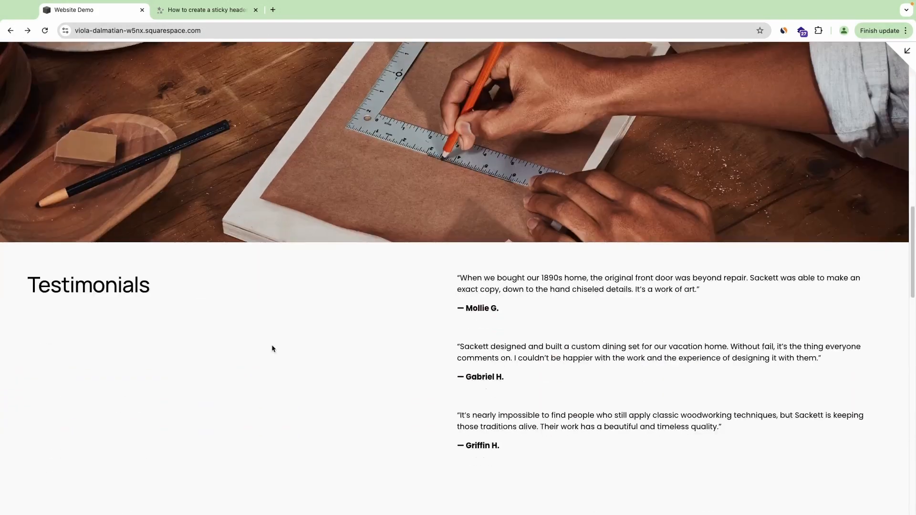
pyautogui.scroll(12, 345, 325)
pyautogui.scroll(5, 345, 325)
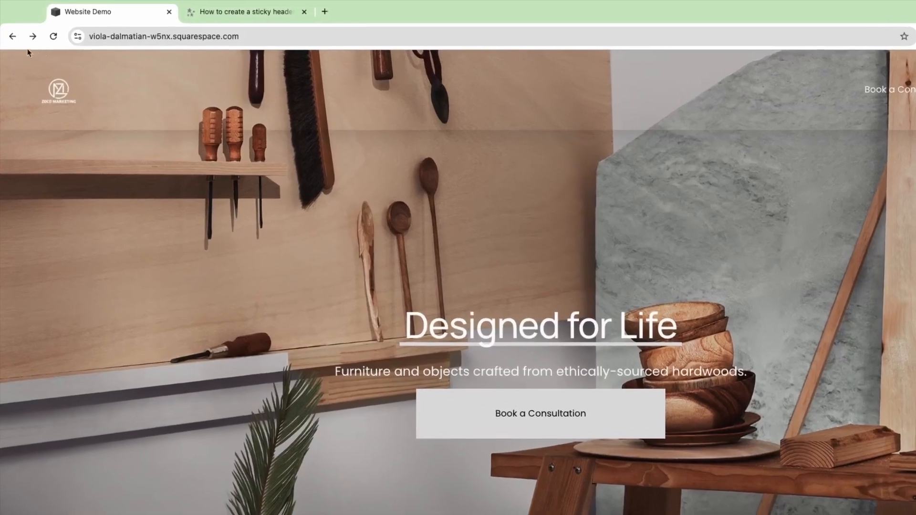
pyautogui.click(92, 38)
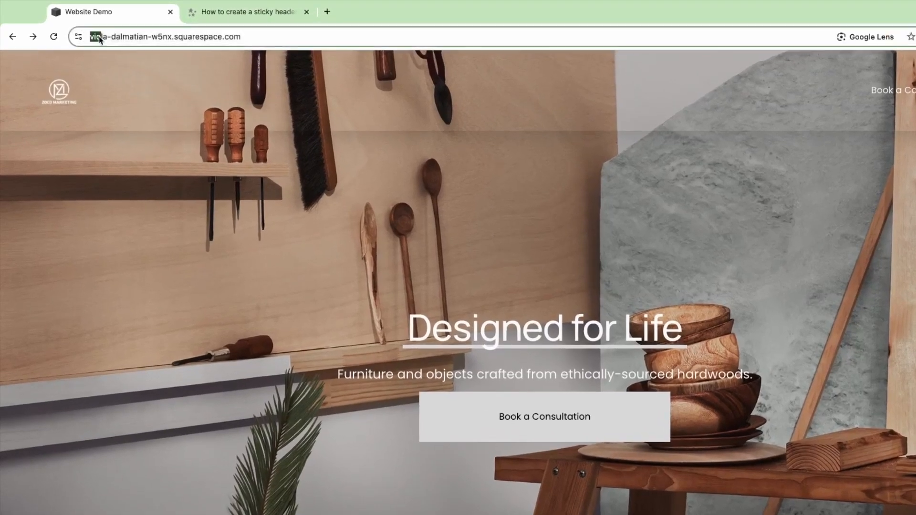
pyautogui.click(257, 99)
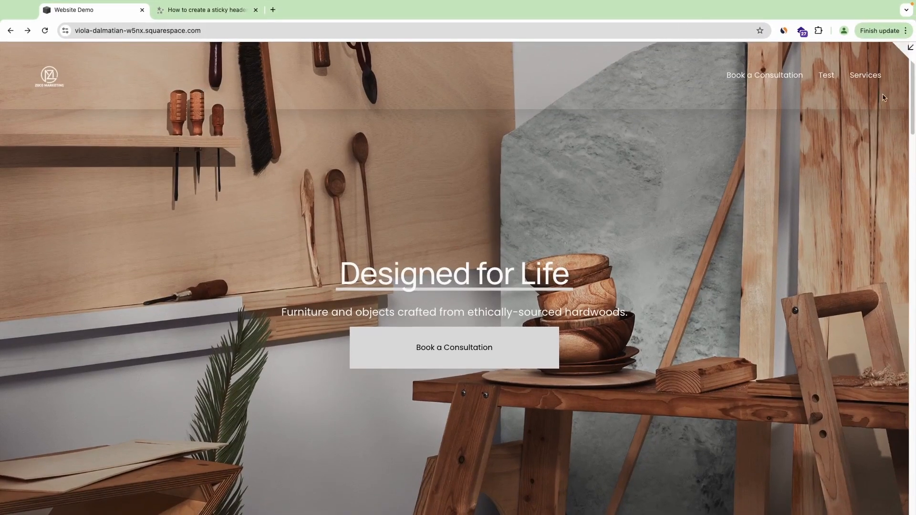
pyautogui.click(911, 56)
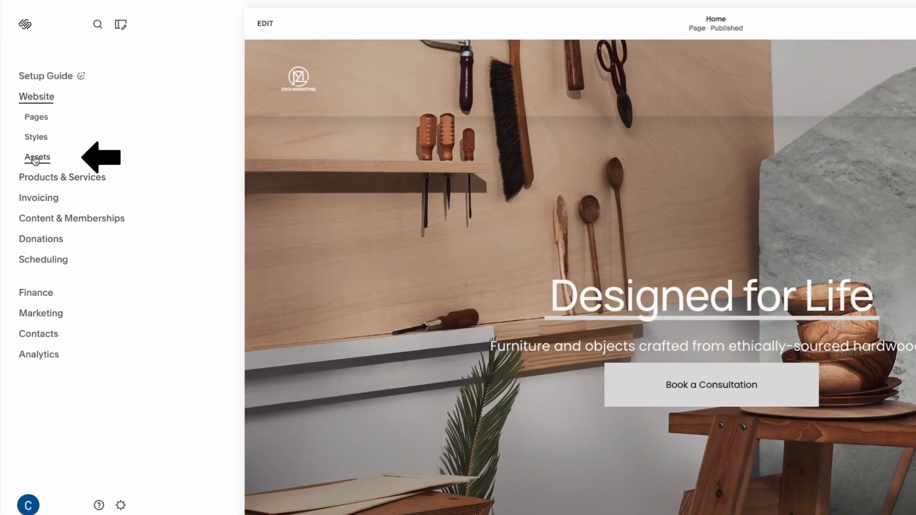
# Examine the files in the Asset Library and the product types offered under Products & Services.
pyautogui.click(34, 159)
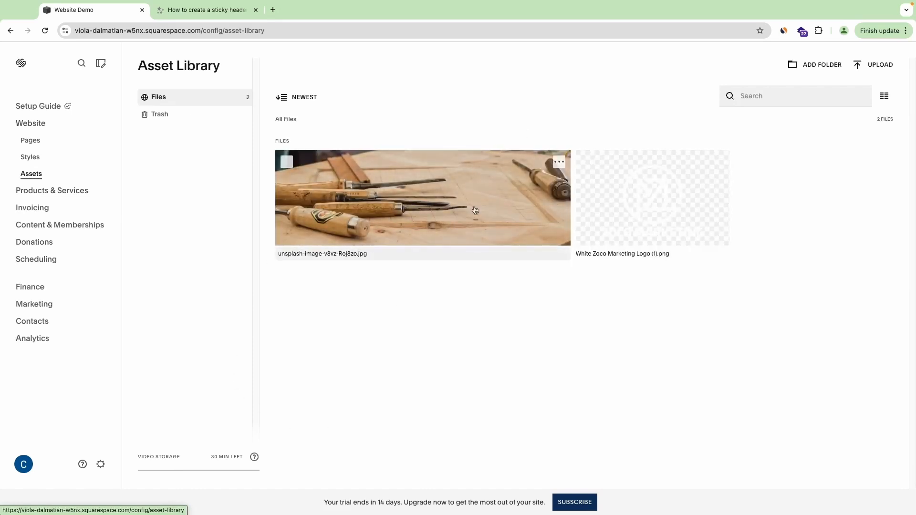
pyautogui.click(50, 190)
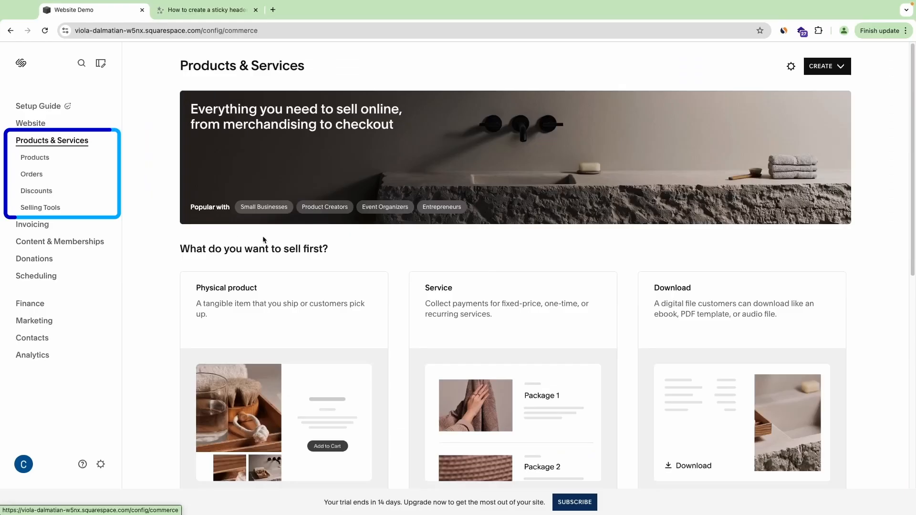
pyautogui.scroll(-9, 318, 236)
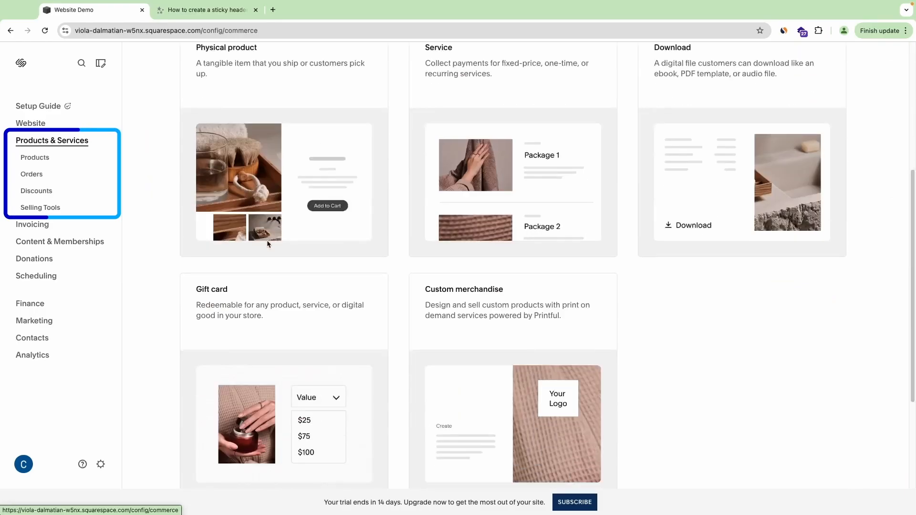
pyautogui.scroll(8, 196, 263)
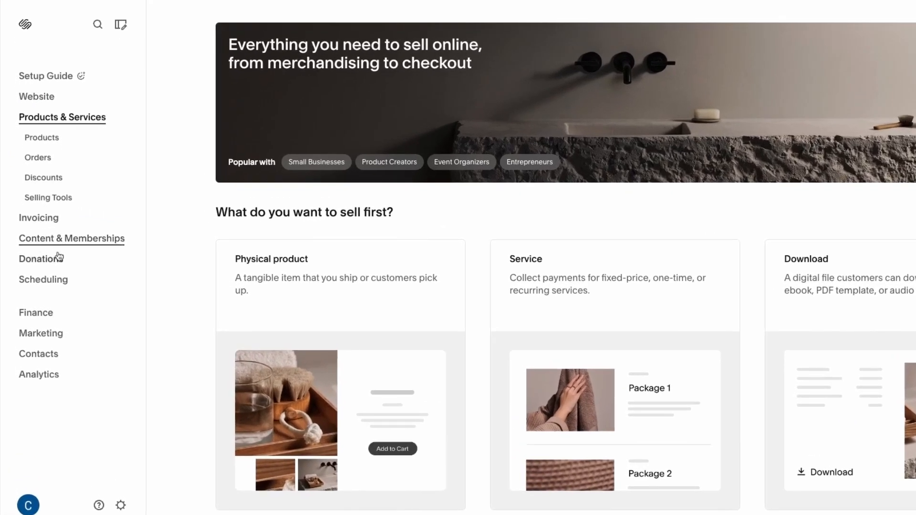
# Examine the Acuity Scheduling setup page and the Traffic page in Analytics.
pyautogui.click(38, 281)
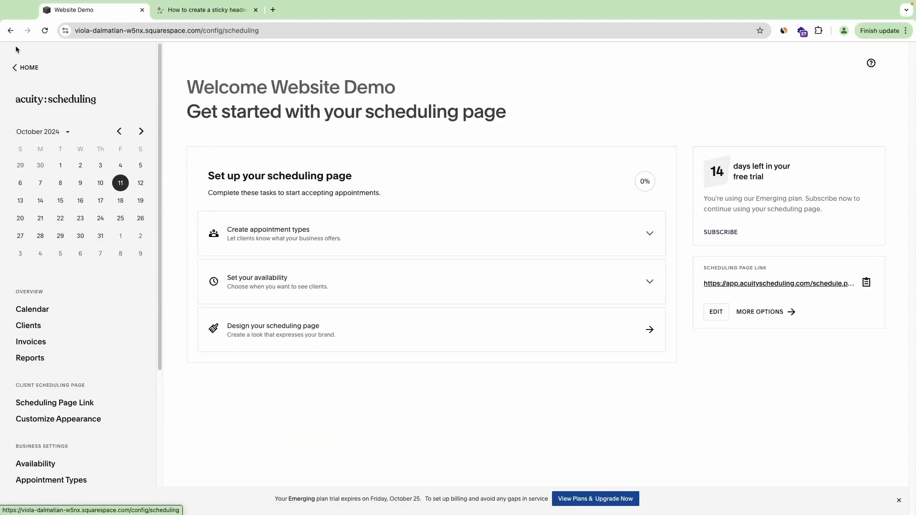
pyautogui.click(11, 30)
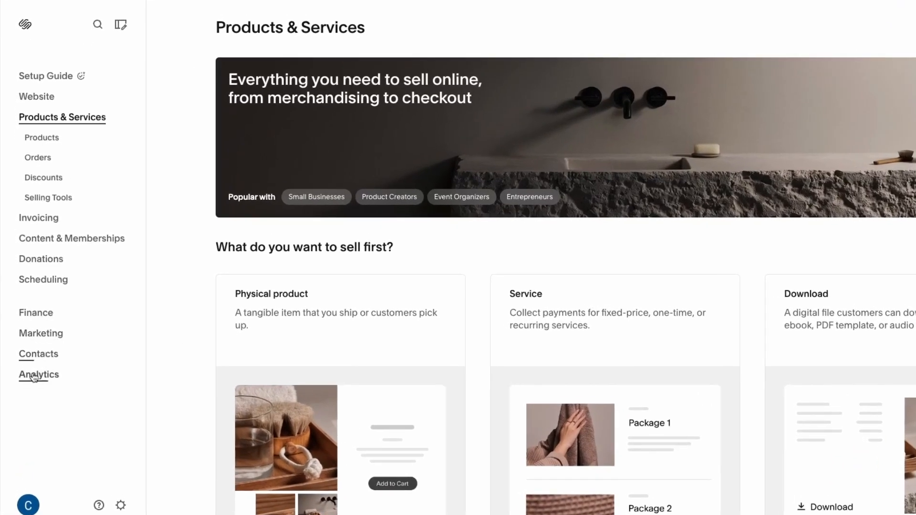
pyautogui.click(34, 377)
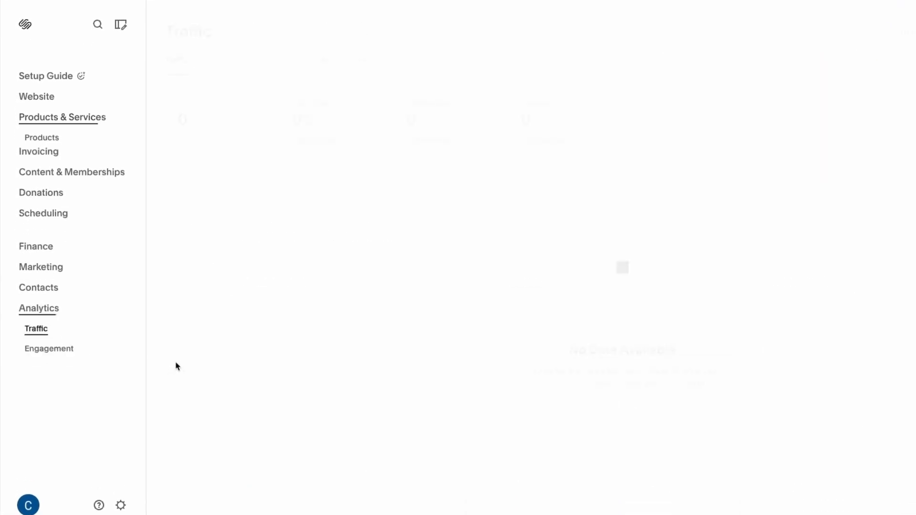
pyautogui.click(323, 113)
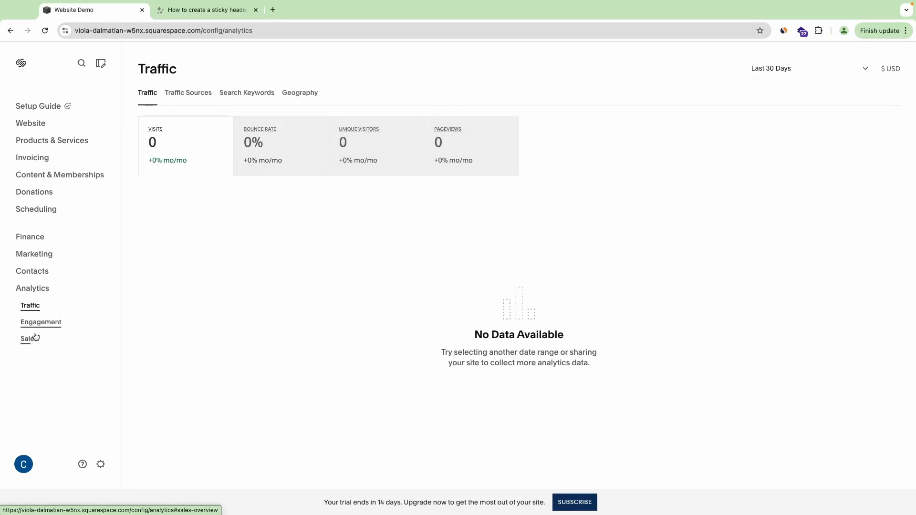
# Look through the site's Contacts and Marketing sections.
pyautogui.click(57, 271)
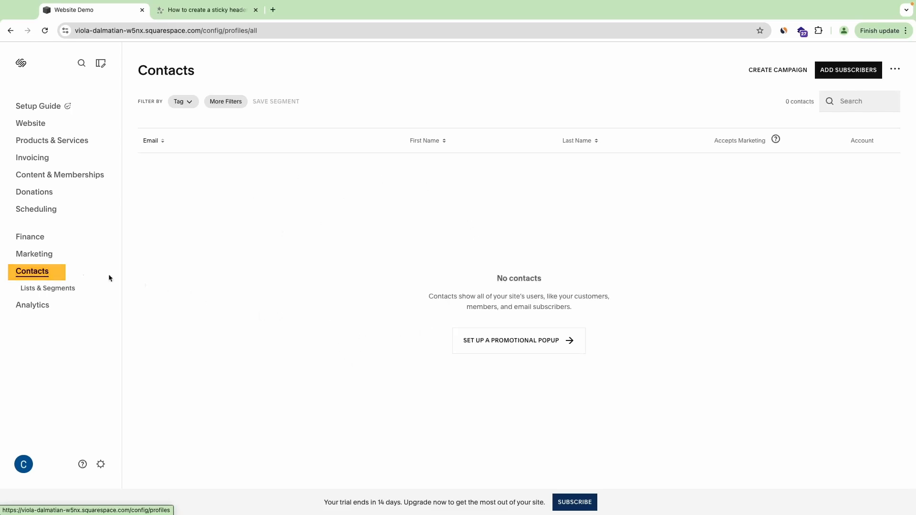
pyautogui.click(96, 261)
pyautogui.scroll(-2, 456, 265)
pyautogui.scroll(-10, 457, 266)
pyautogui.scroll(12, 368, 254)
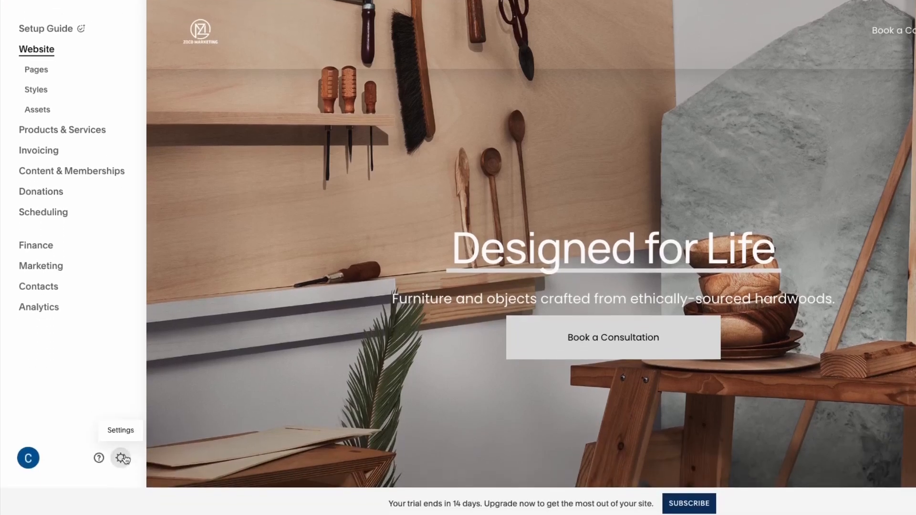
# In the website settings, upload "high res zoco logo.jpg" as the default favicon, save it, and reload the site dashboard.
pyautogui.click(123, 458)
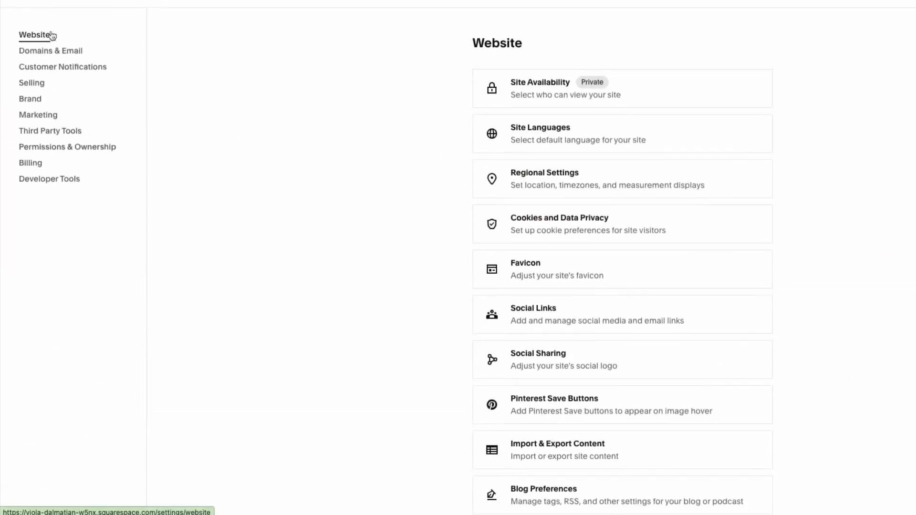
pyautogui.scroll(-3, 516, 223)
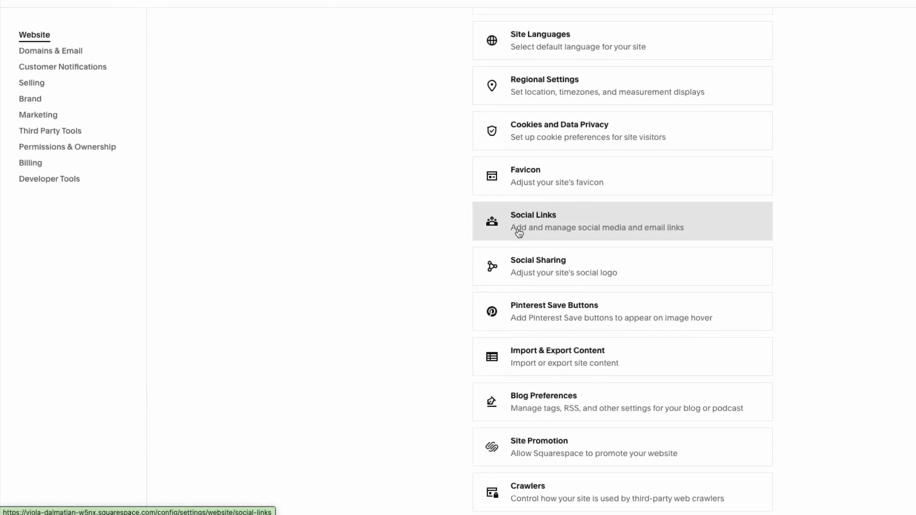
pyautogui.click(543, 178)
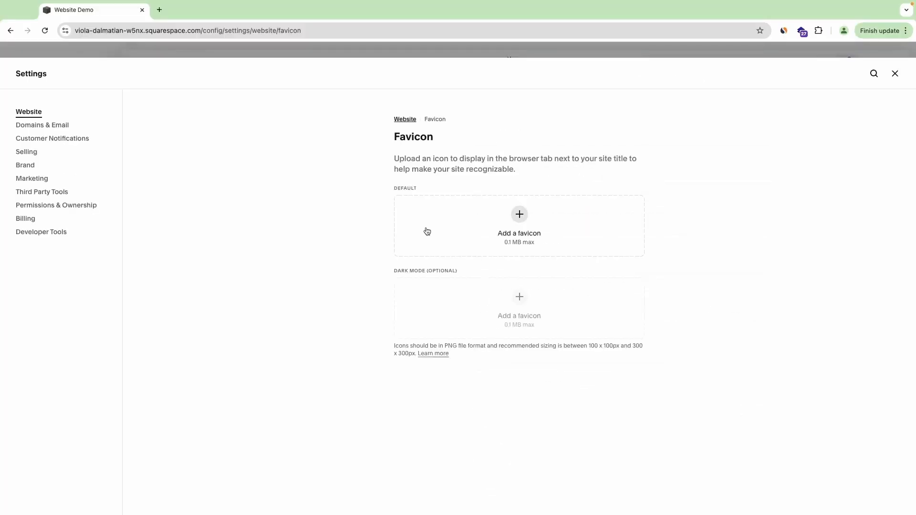
pyautogui.click(520, 221)
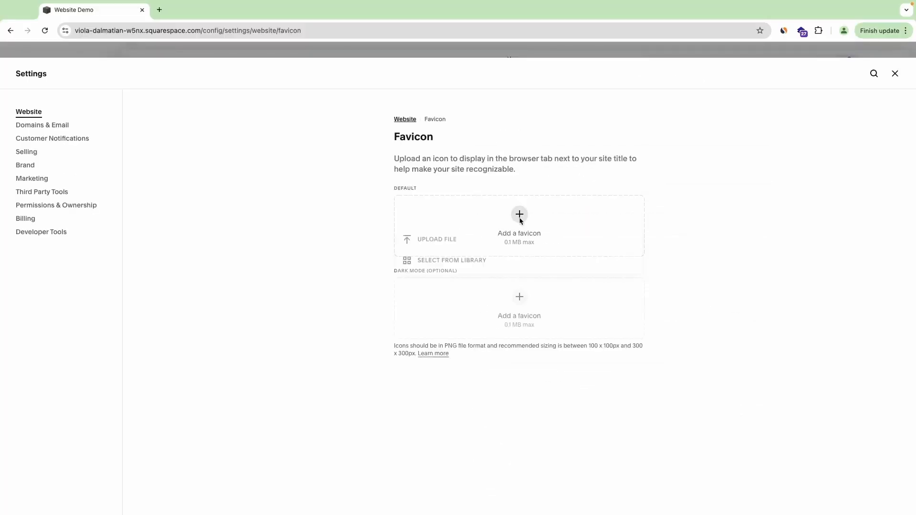
pyautogui.click(448, 240)
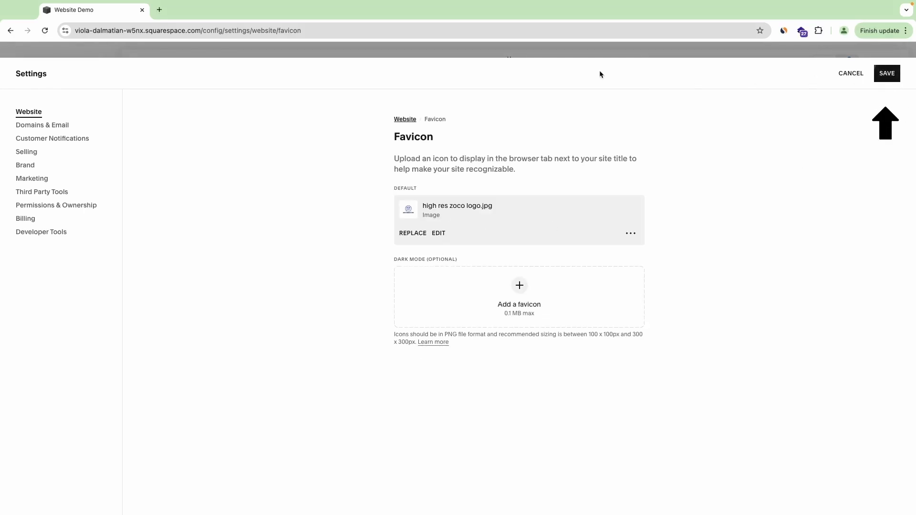
pyautogui.click(887, 74)
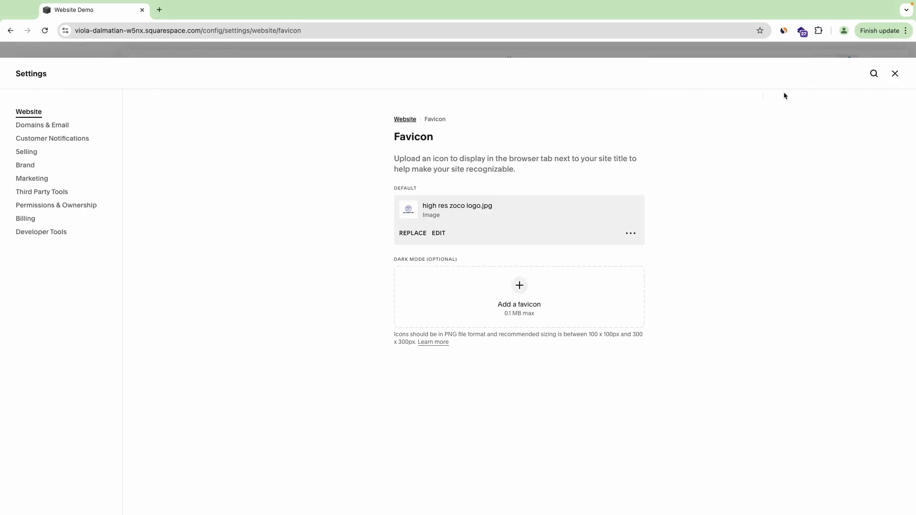
pyautogui.click(899, 75)
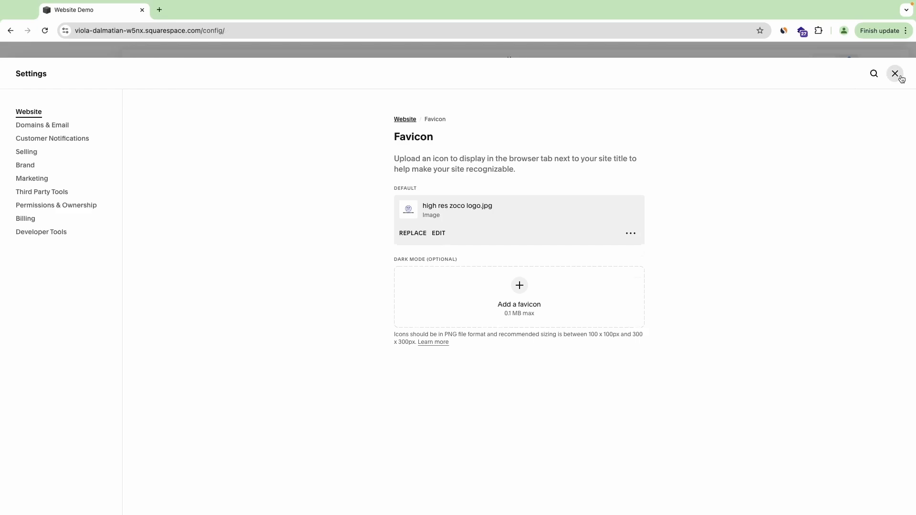
pyautogui.click(44, 31)
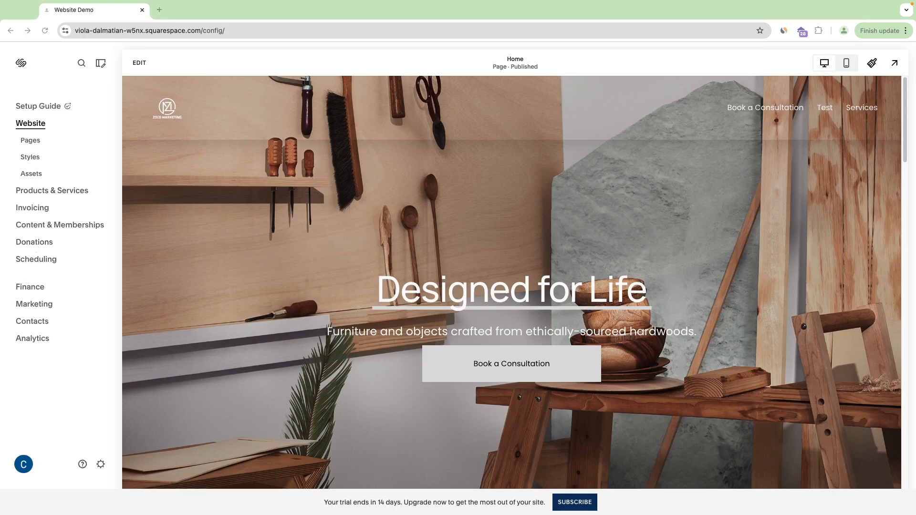
# Open the site availability settings from the setup guide and start the upgrade to publish the site.
pyautogui.click(37, 107)
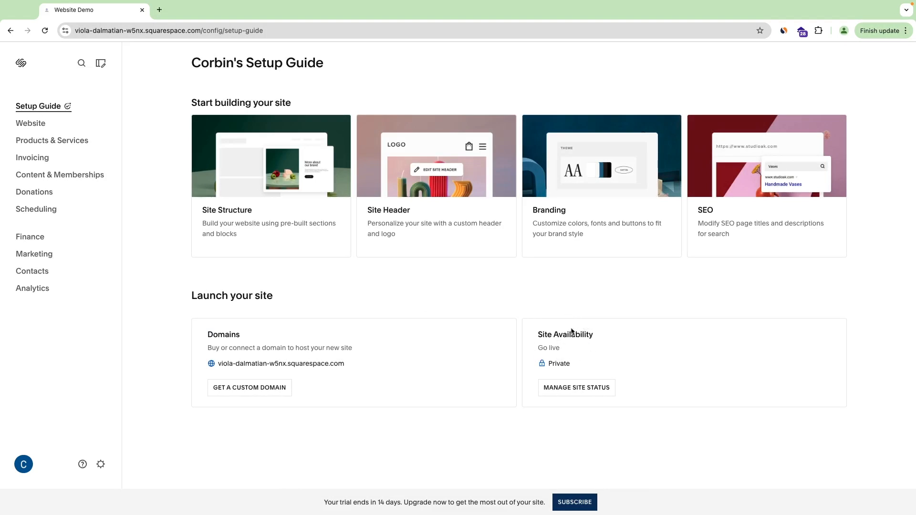
pyautogui.click(575, 391)
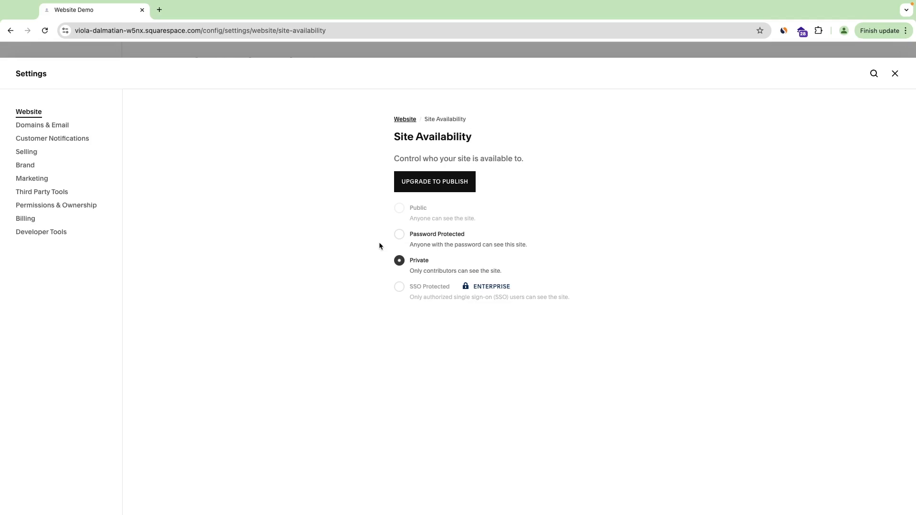
pyautogui.click(439, 185)
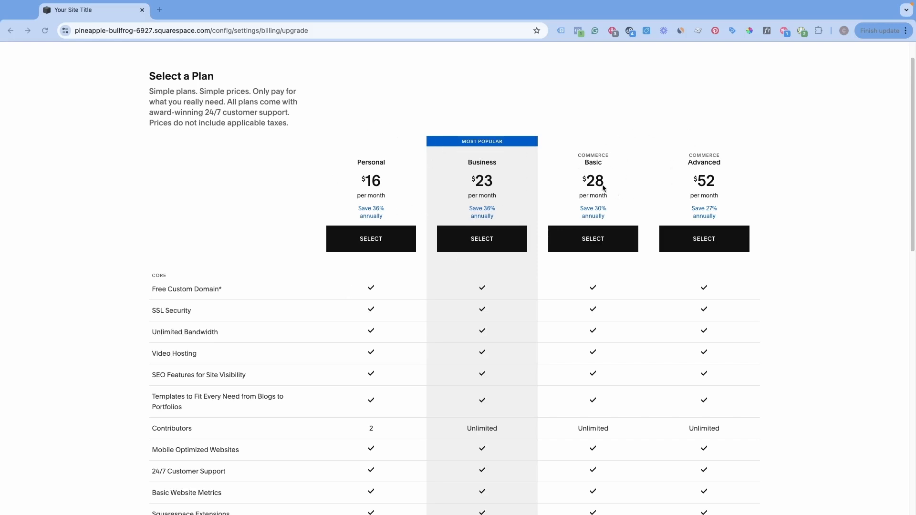
# Compare the prices and features of the Personal, Business, Commerce Basic and Commerce Advanced plans.
pyautogui.scroll(-1, 536, 216)
pyautogui.scroll(-3, 472, 236)
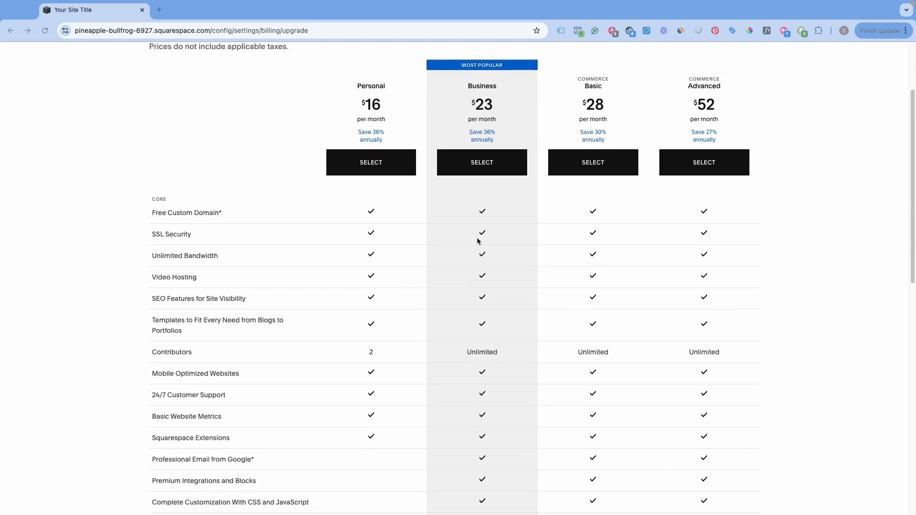
pyautogui.scroll(-2, 462, 231)
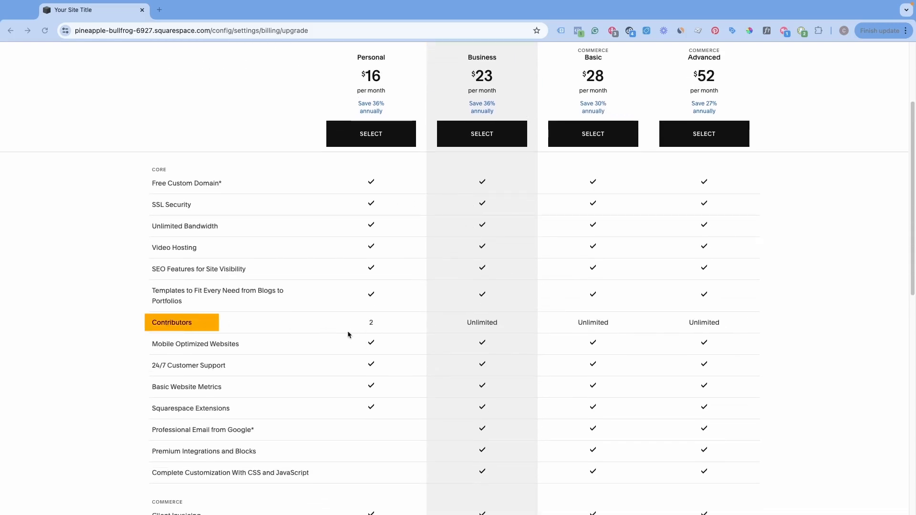
pyautogui.scroll(-3, 371, 334)
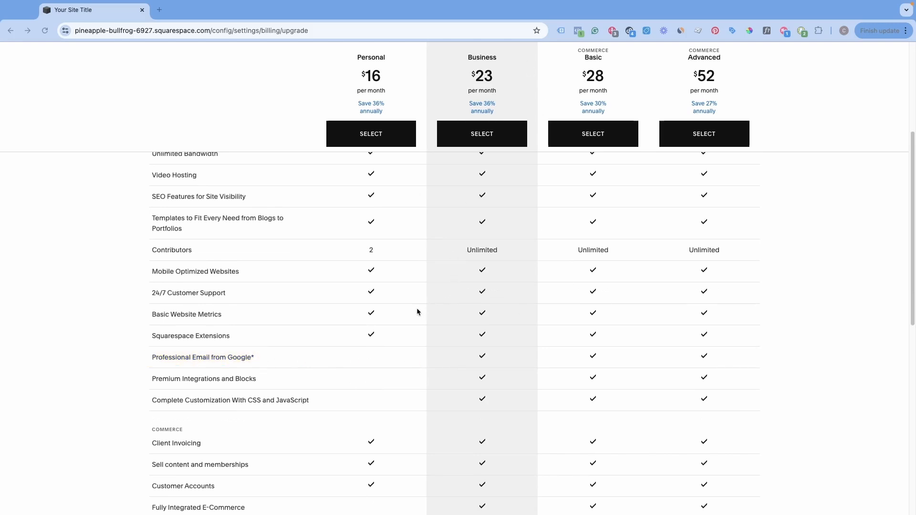
pyautogui.scroll(-5, 454, 341)
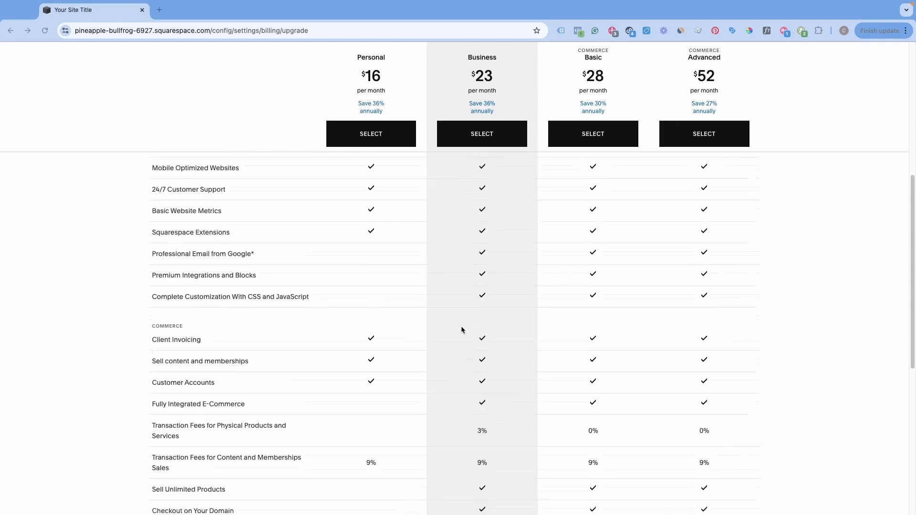
pyautogui.scroll(-2, 415, 302)
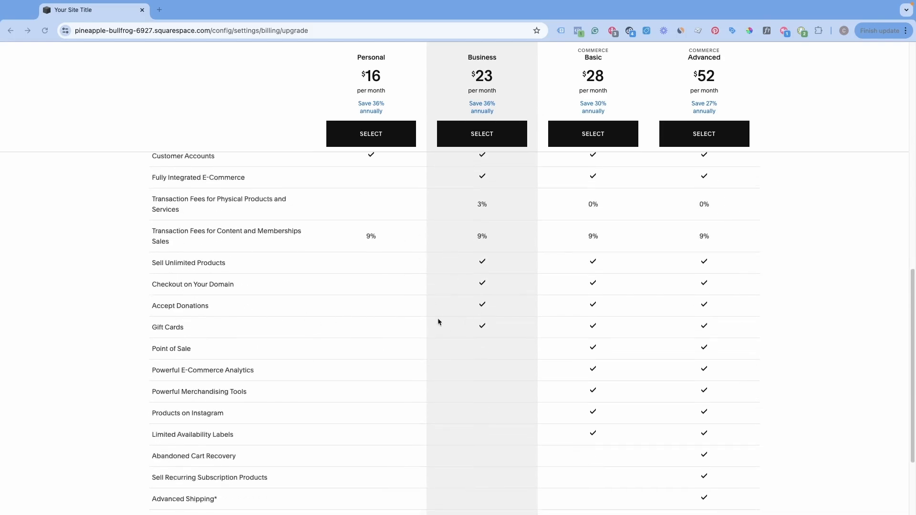
pyautogui.scroll(4, 447, 329)
pyautogui.scroll(4, 479, 283)
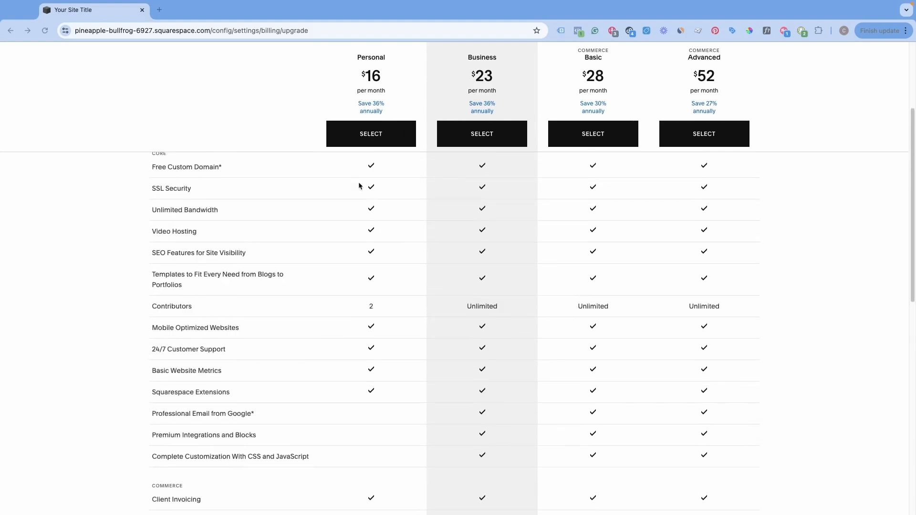
pyautogui.scroll(1, 362, 198)
pyautogui.scroll(-1, 460, 363)
pyautogui.scroll(1, 430, 286)
pyautogui.scroll(1, 371, 175)
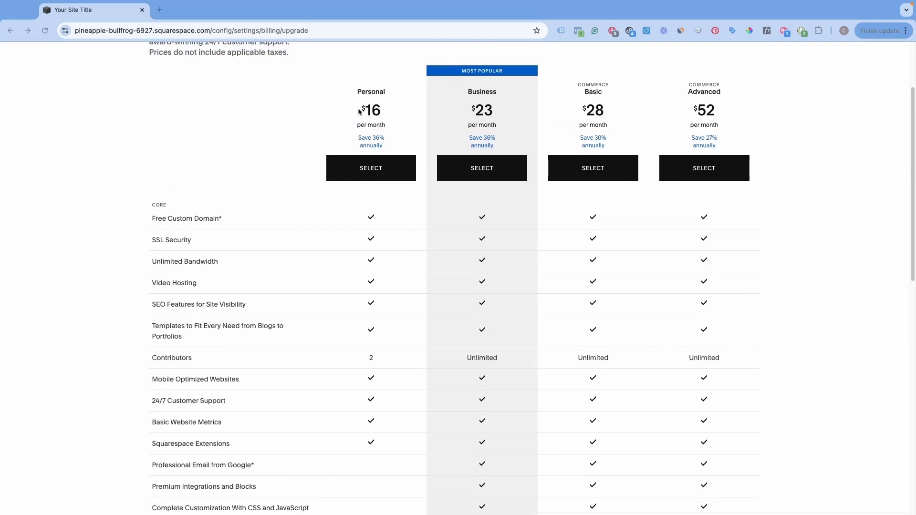
pyautogui.scroll(1, 367, 154)
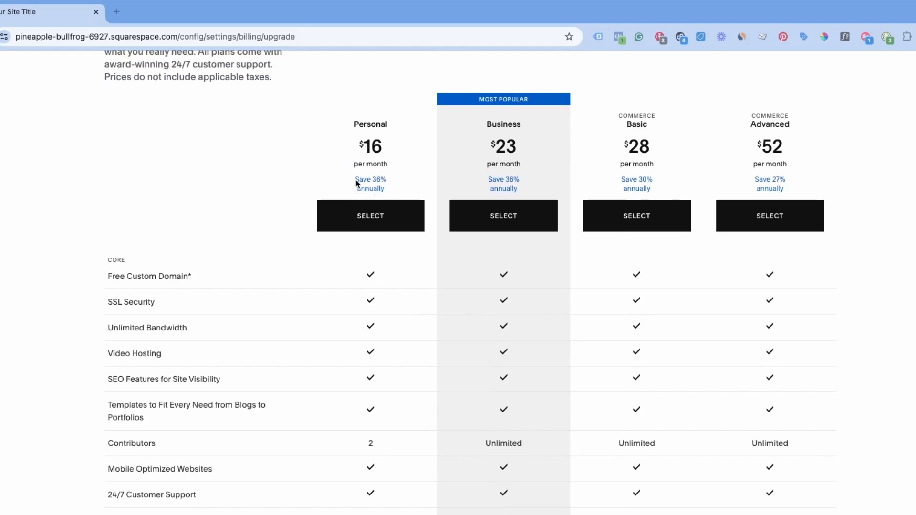
# Check the Business plan's billing cycle options, return to the plans and review the free custom domain feature.
pyautogui.click(485, 227)
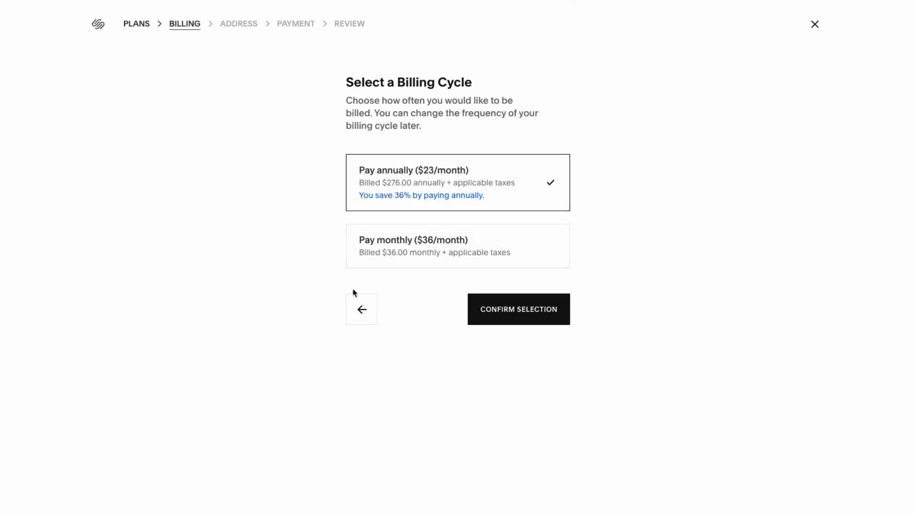
pyautogui.click(362, 309)
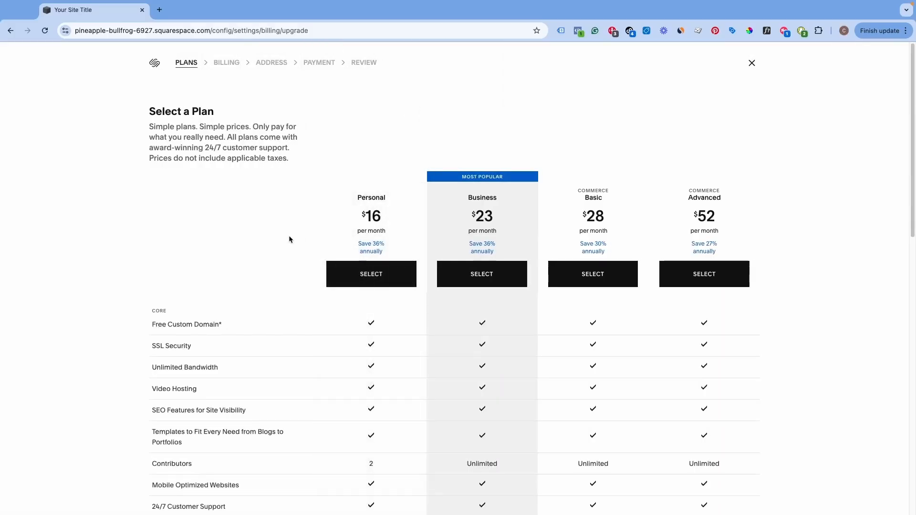
pyautogui.scroll(-3, 289, 246)
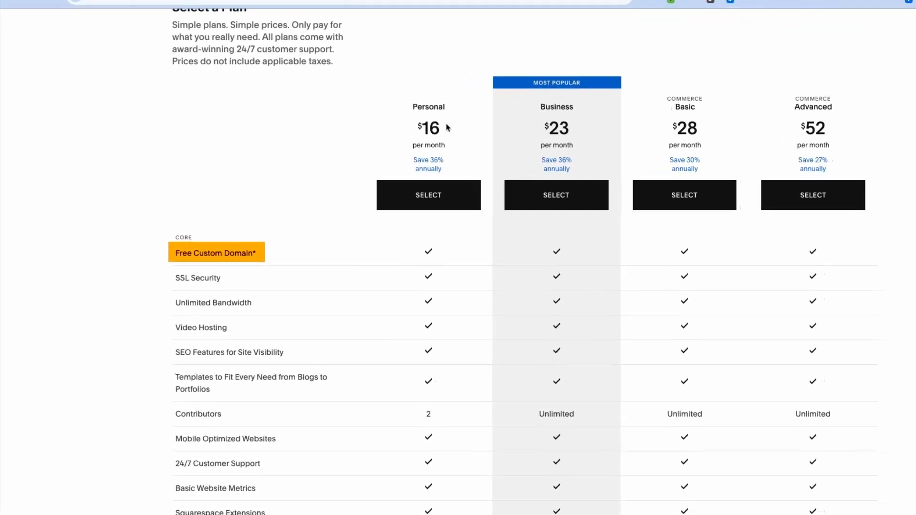
pyautogui.moveTo(249, 252)
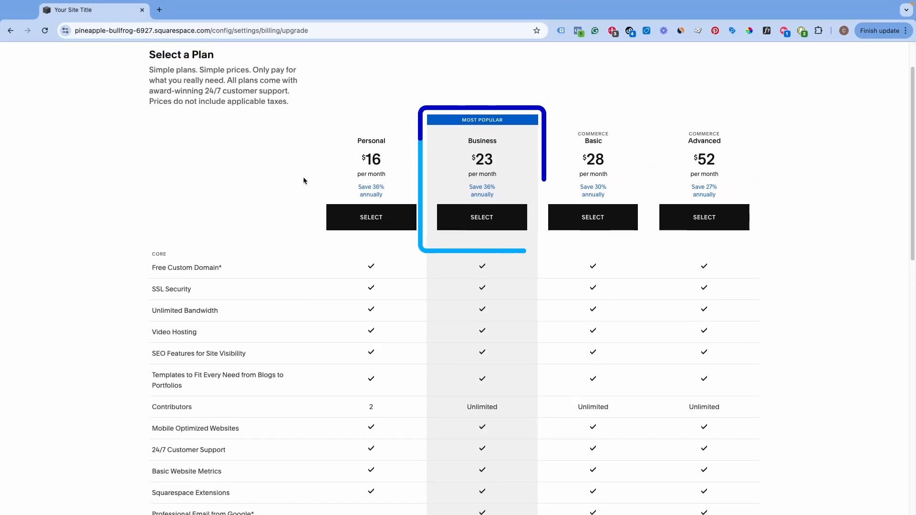
# Select the Business plan with monthly billing at $36 per month.
pyautogui.click(490, 221)
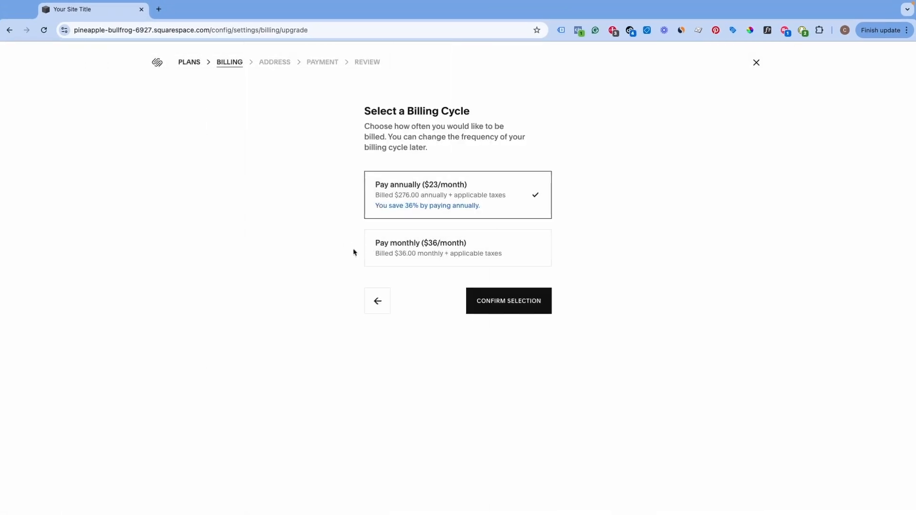
pyautogui.click(438, 255)
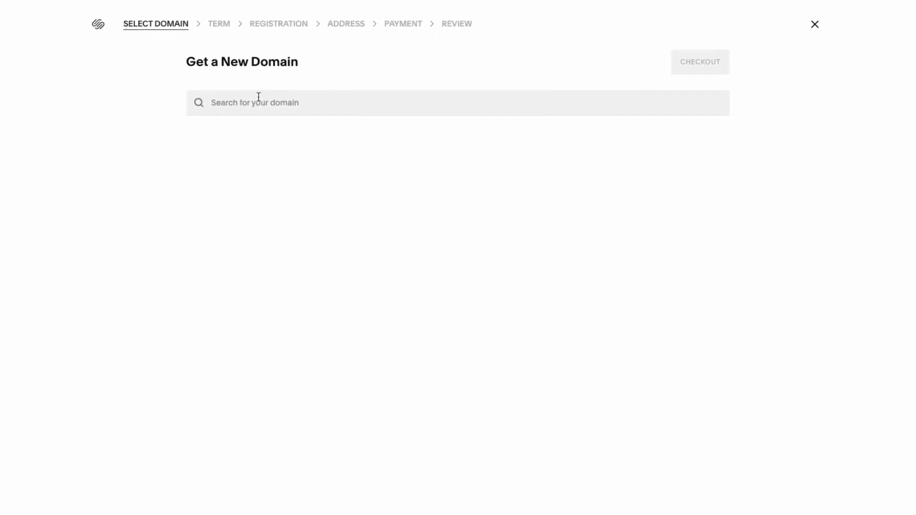
# Search for the domain zocodemoshop, add zocodemoshop.com to the cart and proceed to checkout.
pyautogui.click(258, 97)
pyautogui.write('zocodemoshop')
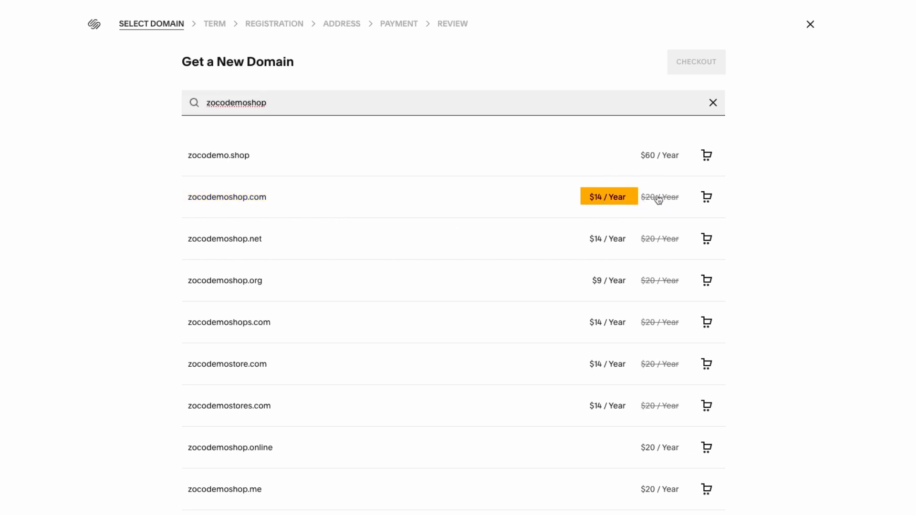
pyautogui.scroll(-3, 282, 242)
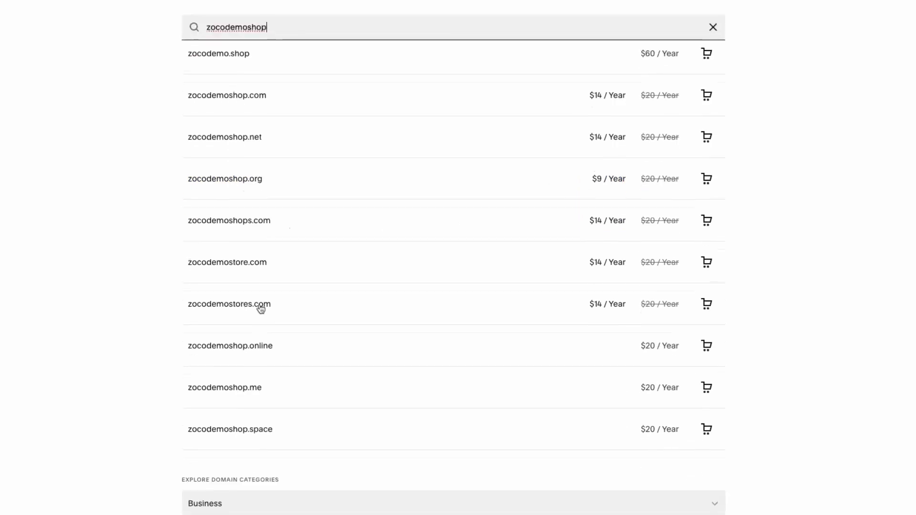
pyautogui.scroll(-6, 231, 315)
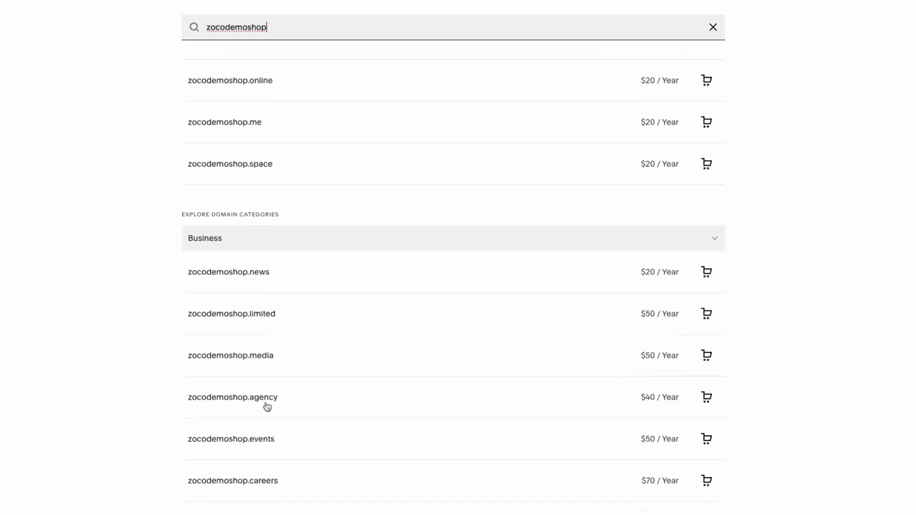
pyautogui.scroll(1, 274, 376)
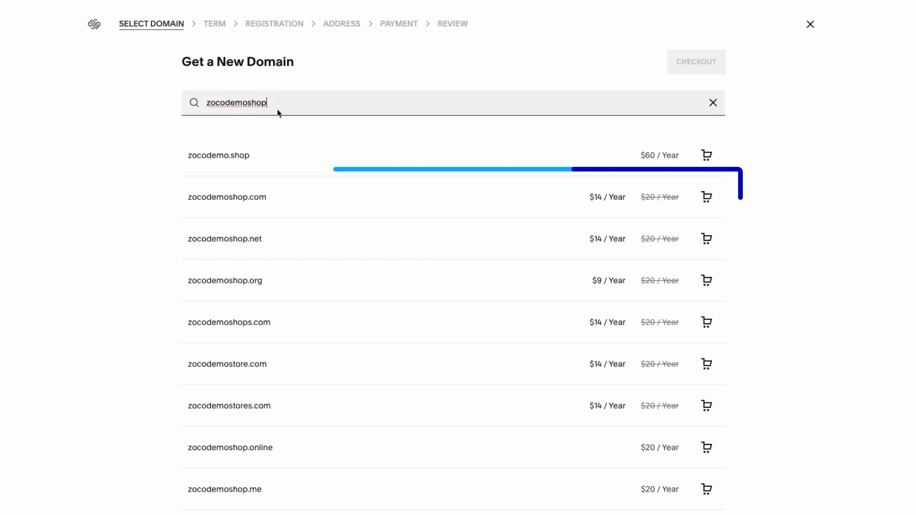
pyautogui.click(306, 203)
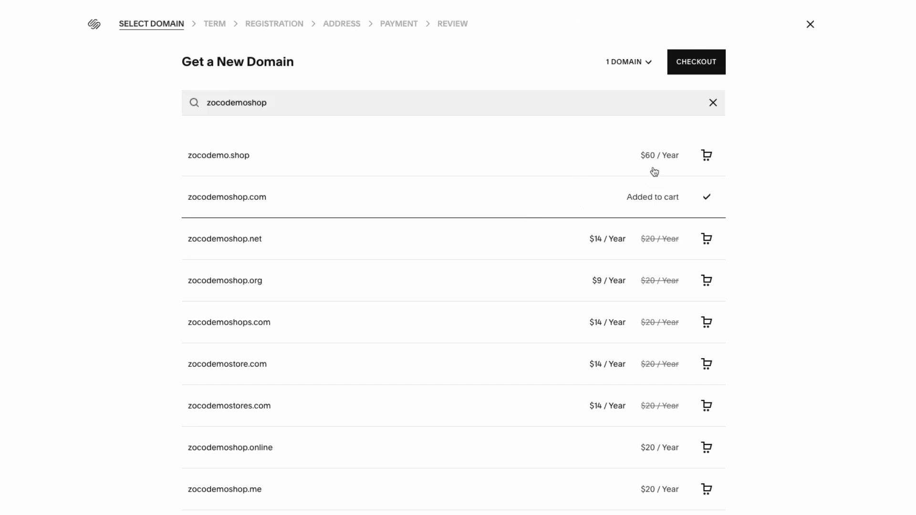
pyautogui.click(692, 71)
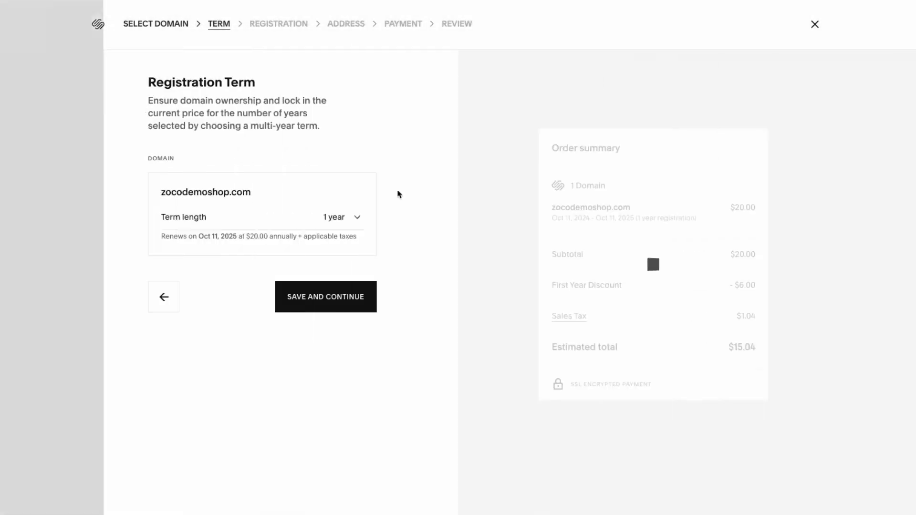
# Try a 10-year registration term for zocodemoshop.com, and set it back to 1 year.
pyautogui.click(359, 220)
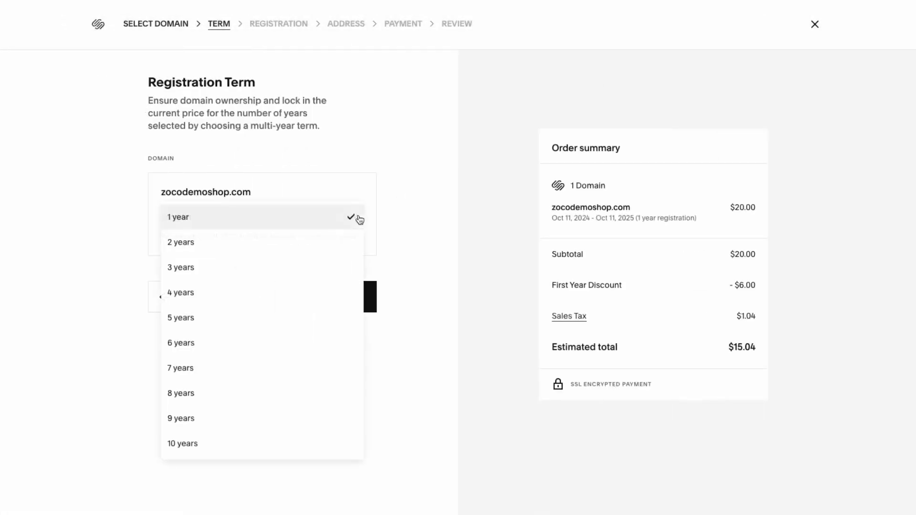
pyautogui.click(243, 442)
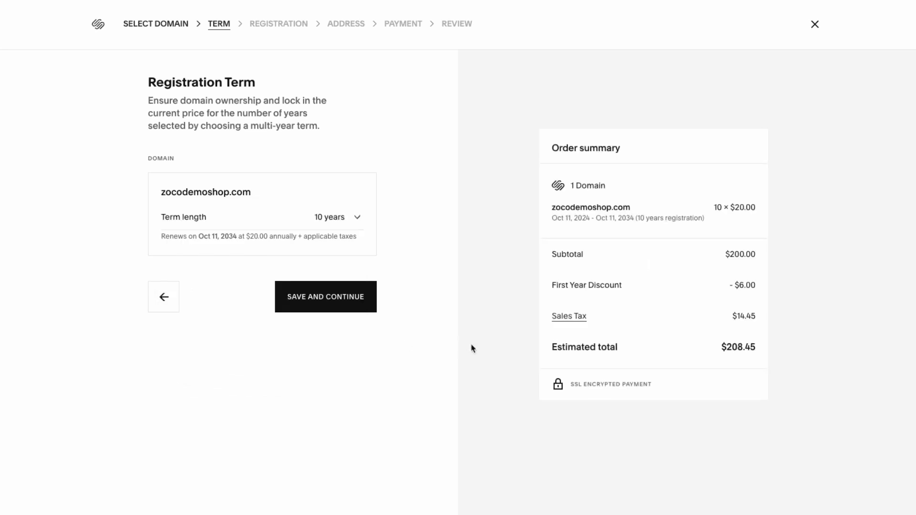
pyautogui.click(358, 220)
pyautogui.click(208, 33)
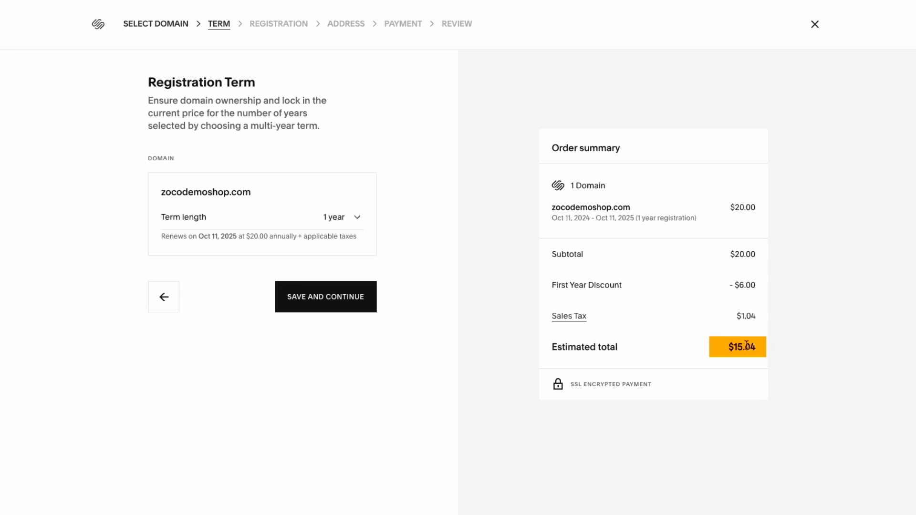
# Complete the 1-year registration of zocodemoshop.com and verify the email address through the Squarespace Domains message in Gmail.
pyautogui.click(327, 300)
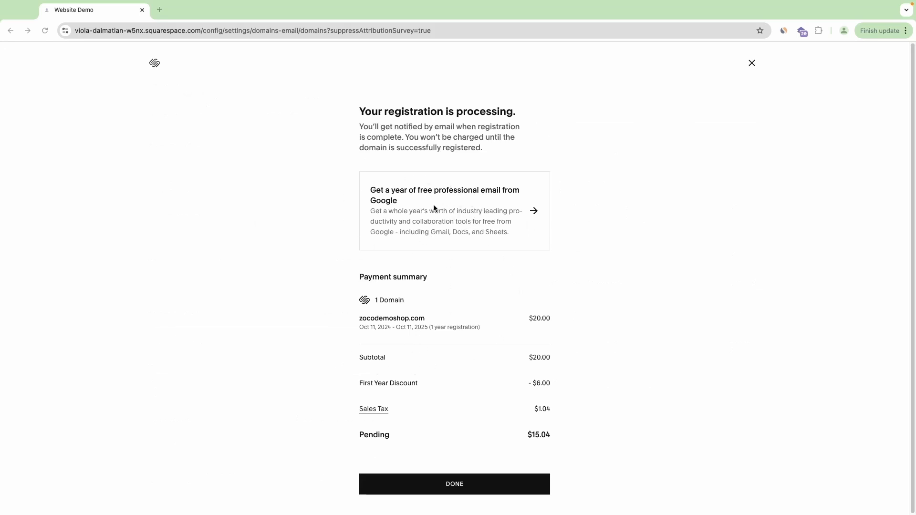
pyautogui.click(437, 483)
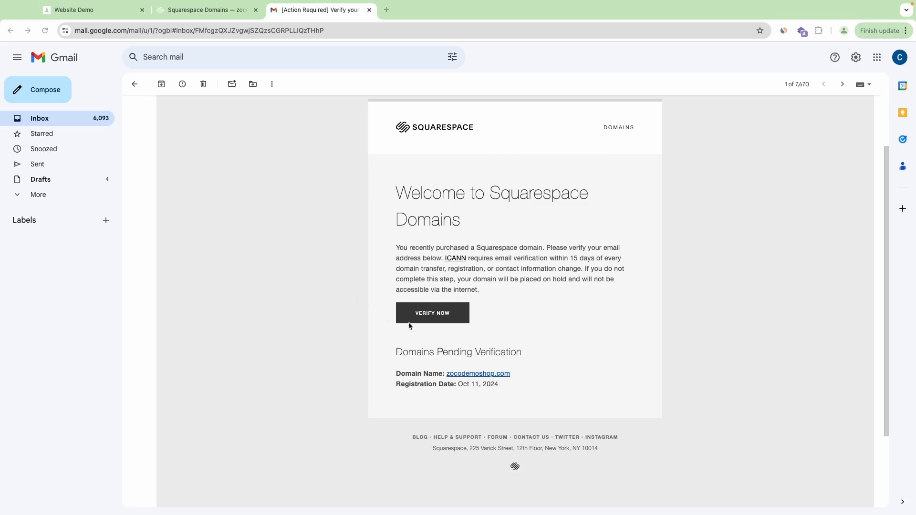
pyautogui.click(444, 319)
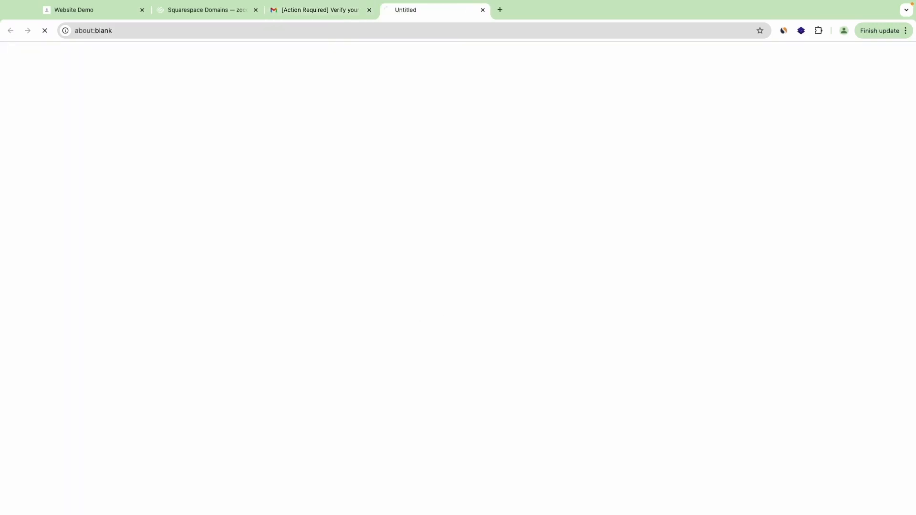
pyautogui.click(513, 304)
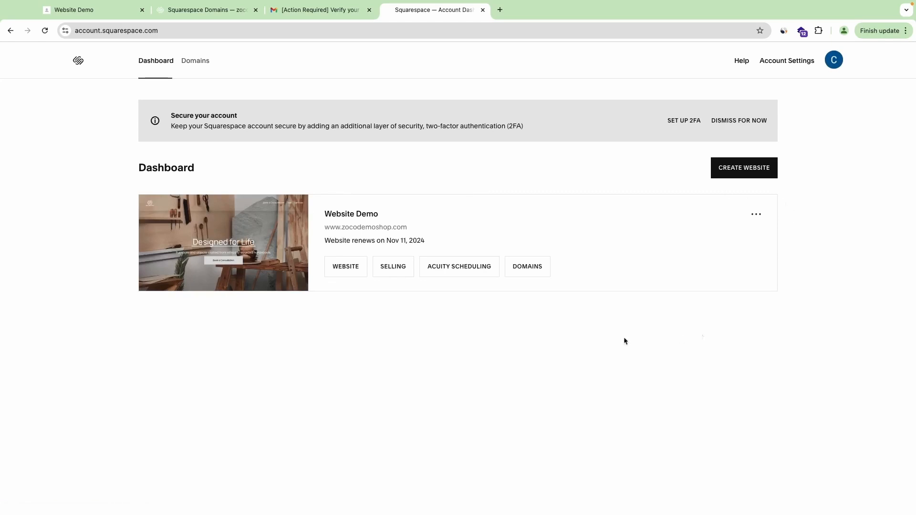
# Open the Website Demo site for management from the account dashboard and skip the referral survey.
pyautogui.moveTo(196, 262)
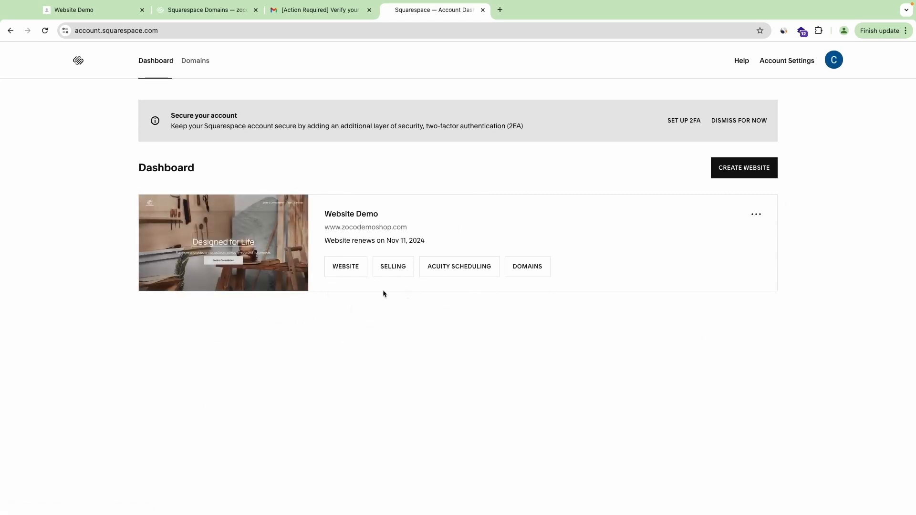
pyautogui.click(222, 247)
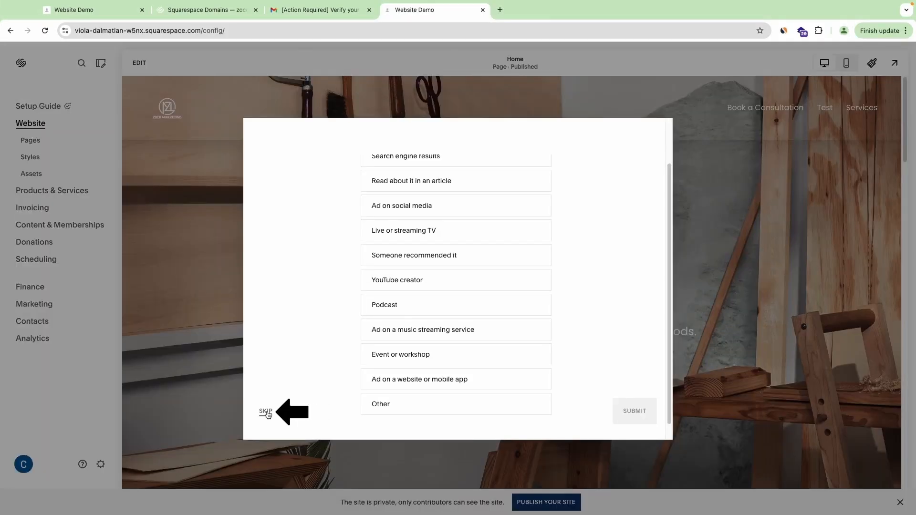
pyautogui.click(264, 411)
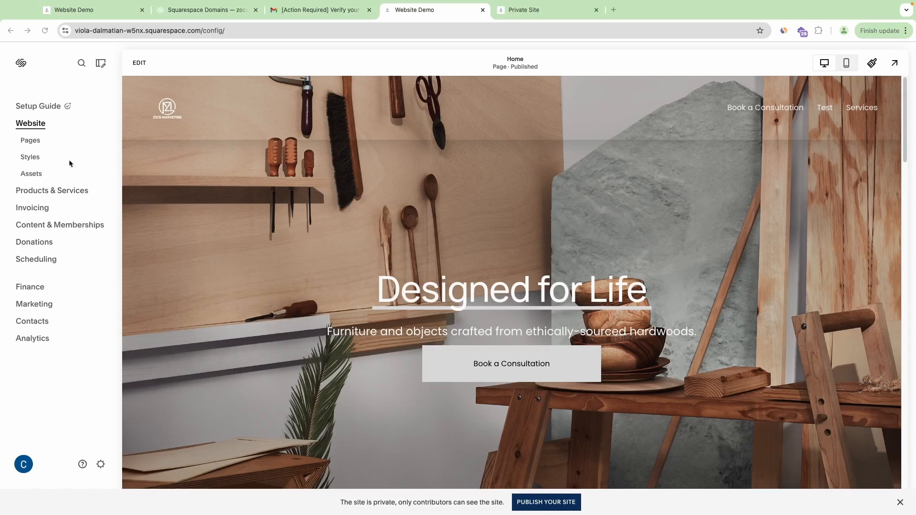
# From the Setup Guide, set the site availability to Public, save the change and close the settings.
pyautogui.click(38, 106)
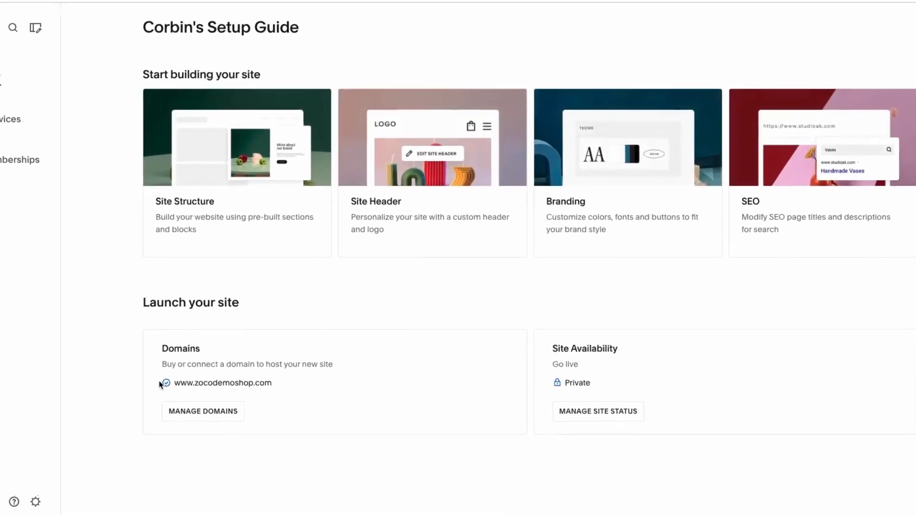
pyautogui.click(591, 414)
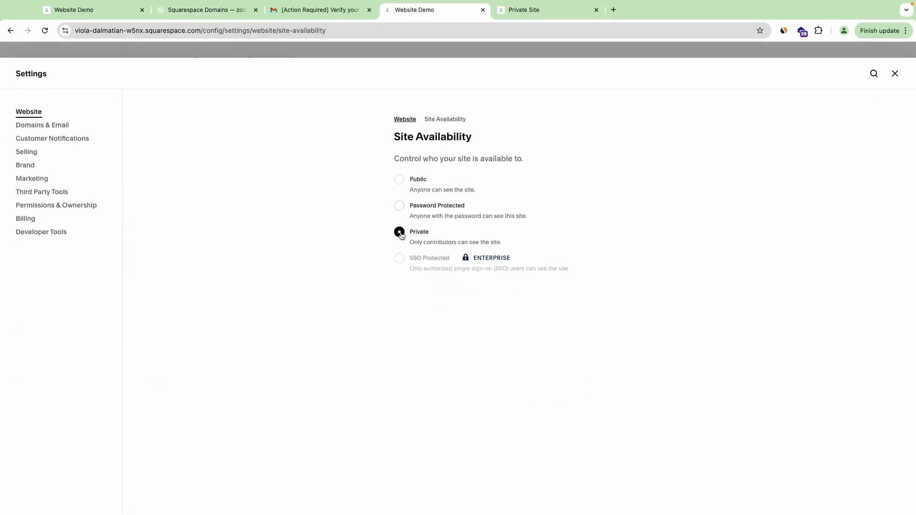
pyautogui.click(399, 179)
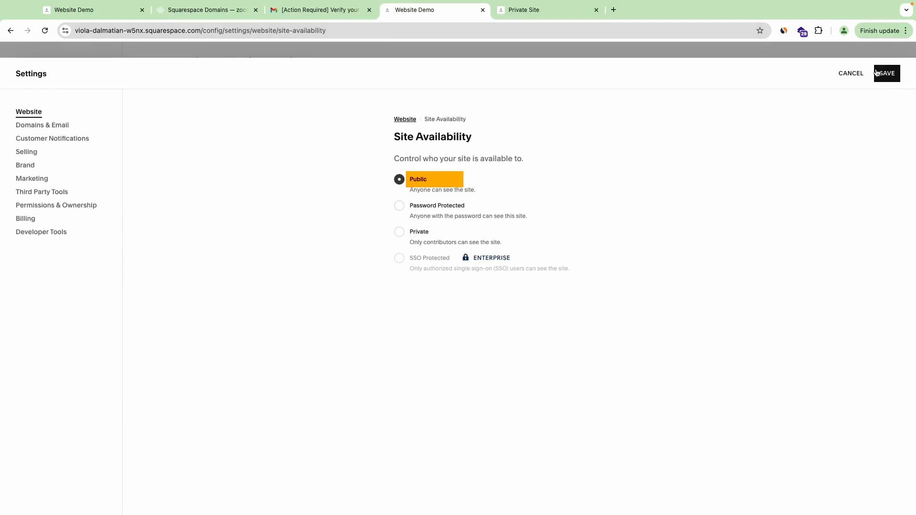
pyautogui.click(886, 73)
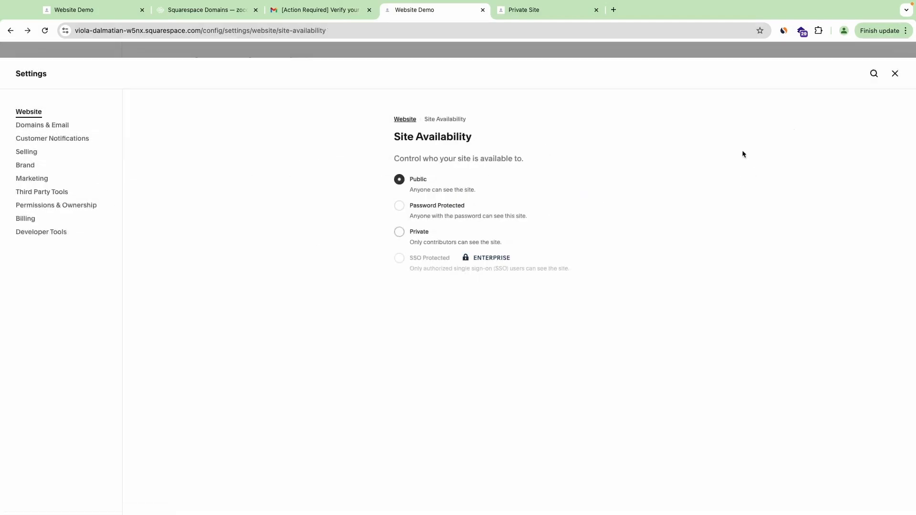
pyautogui.click(895, 75)
pyautogui.moveTo(300, 363); pyautogui.dragTo(215, 365)
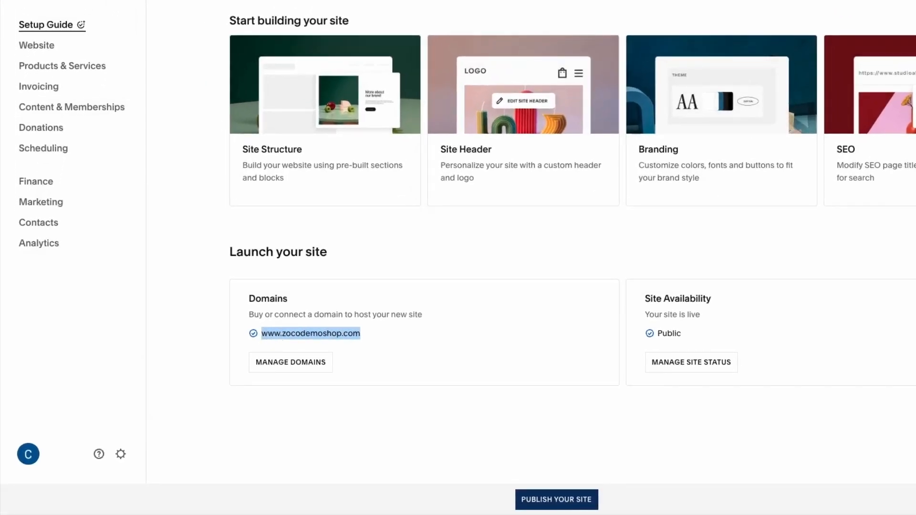
pyautogui.press('super+c')
pyautogui.press('super+t')
pyautogui.press('super+v')
pyautogui.press('Return')
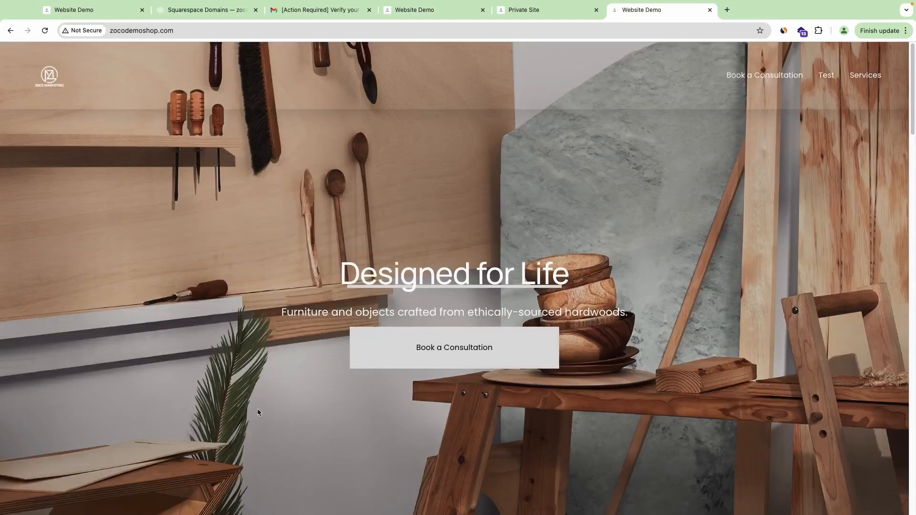
pyautogui.scroll(-20, 360, 301)
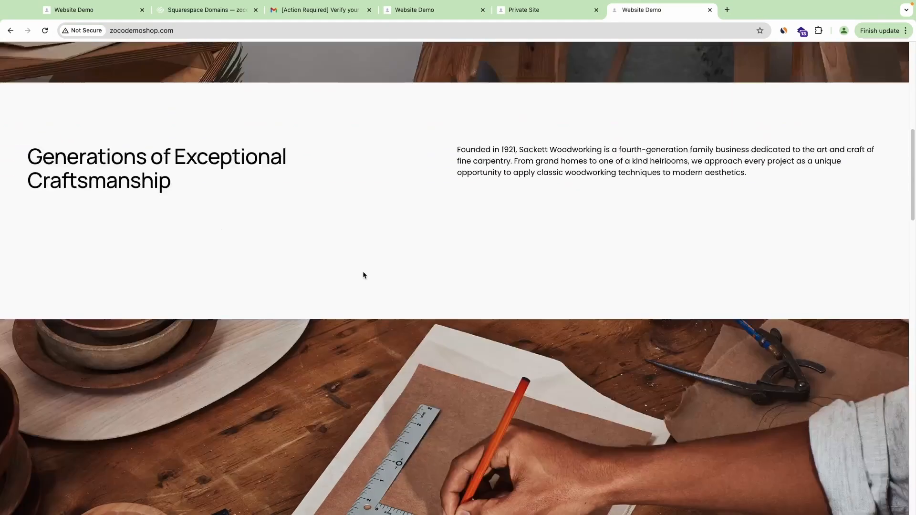
pyautogui.scroll(8, 366, 276)
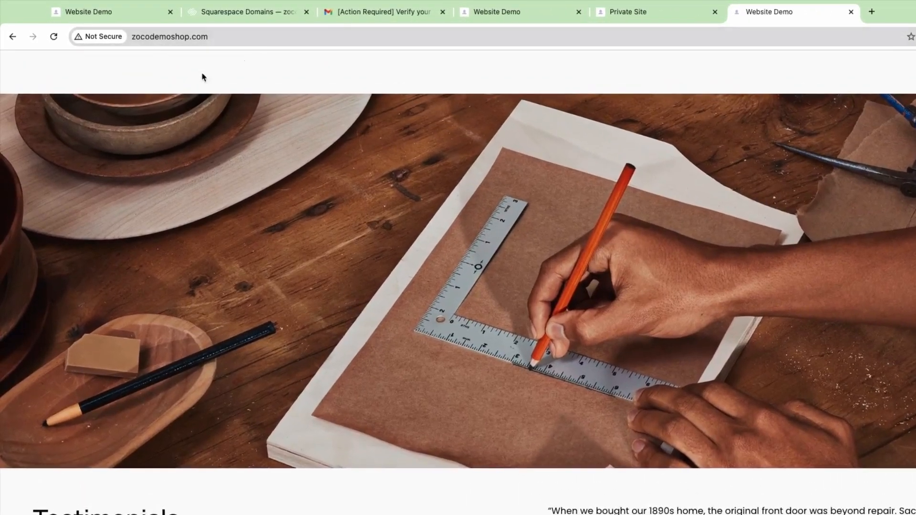
pyautogui.scroll(8, 181, 119)
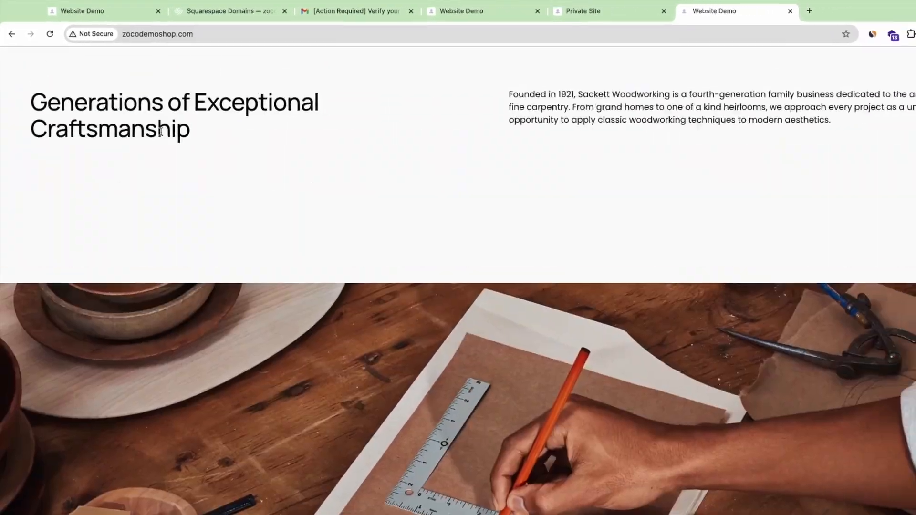